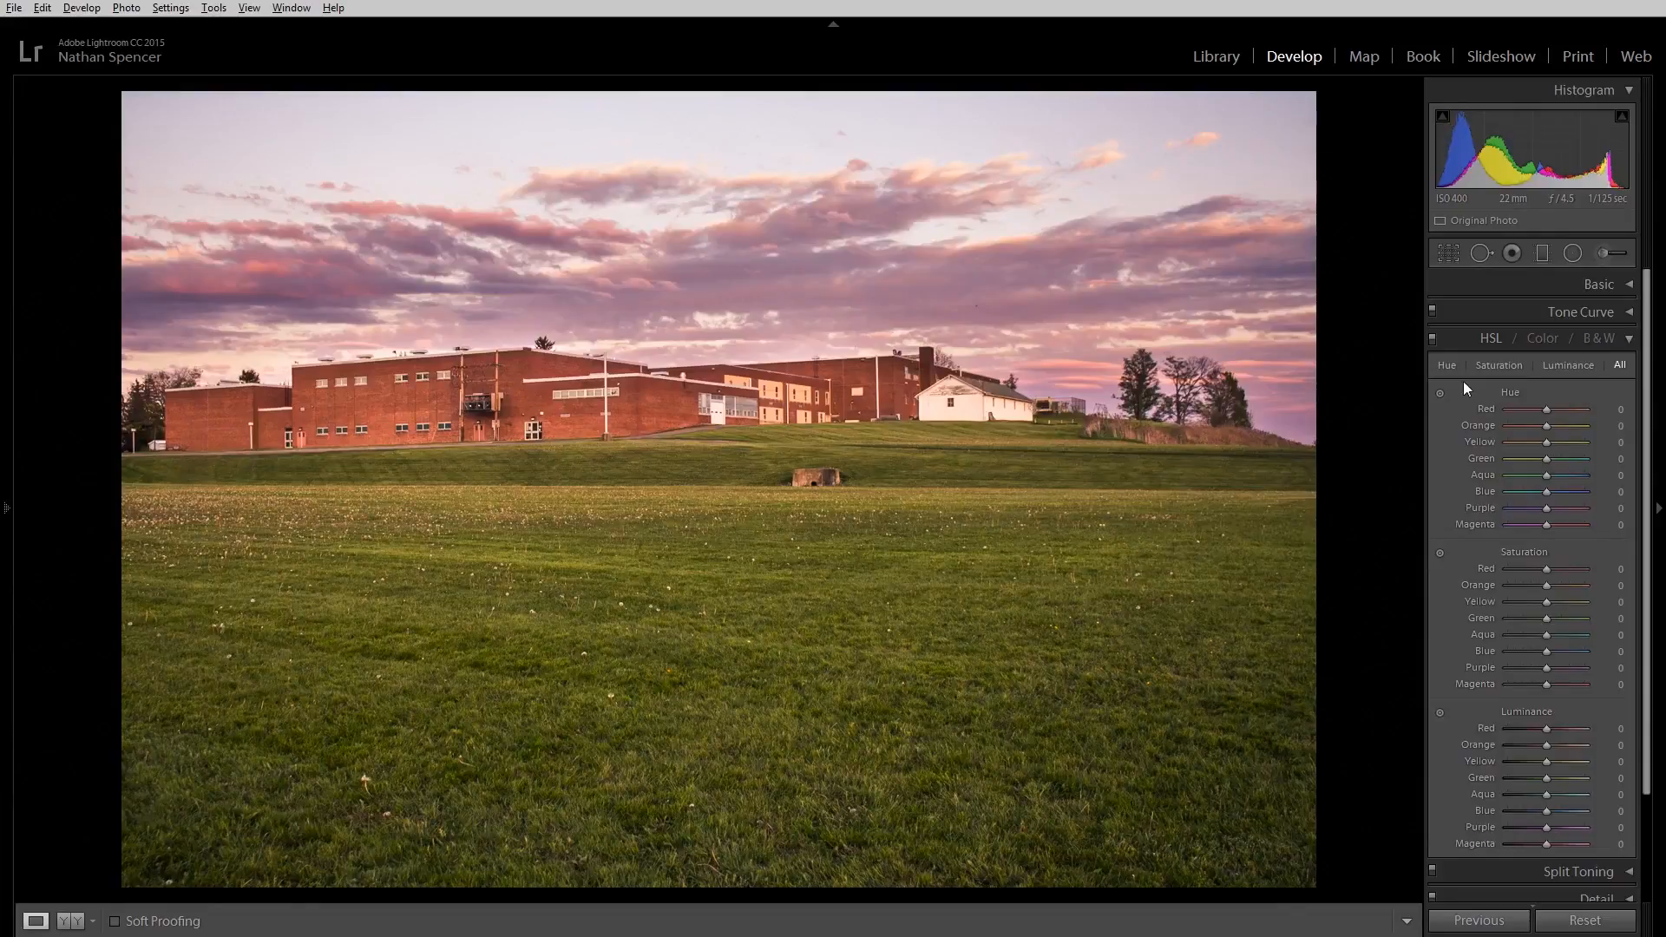
pyautogui.click(1598, 287)
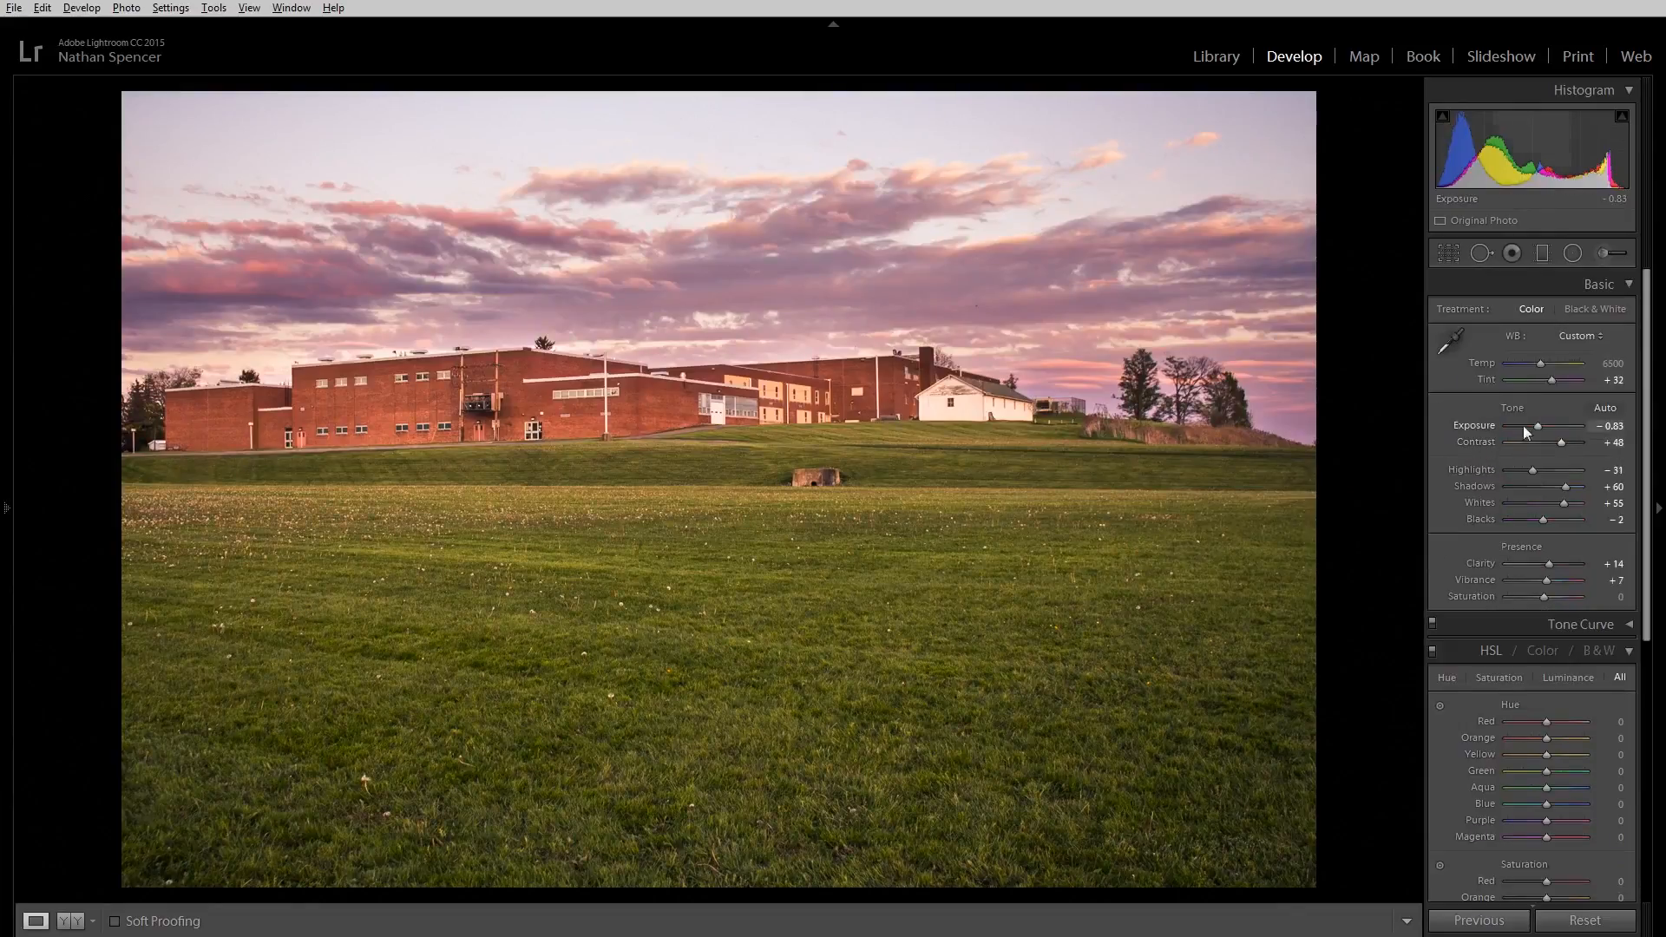
pyautogui.click(1625, 284)
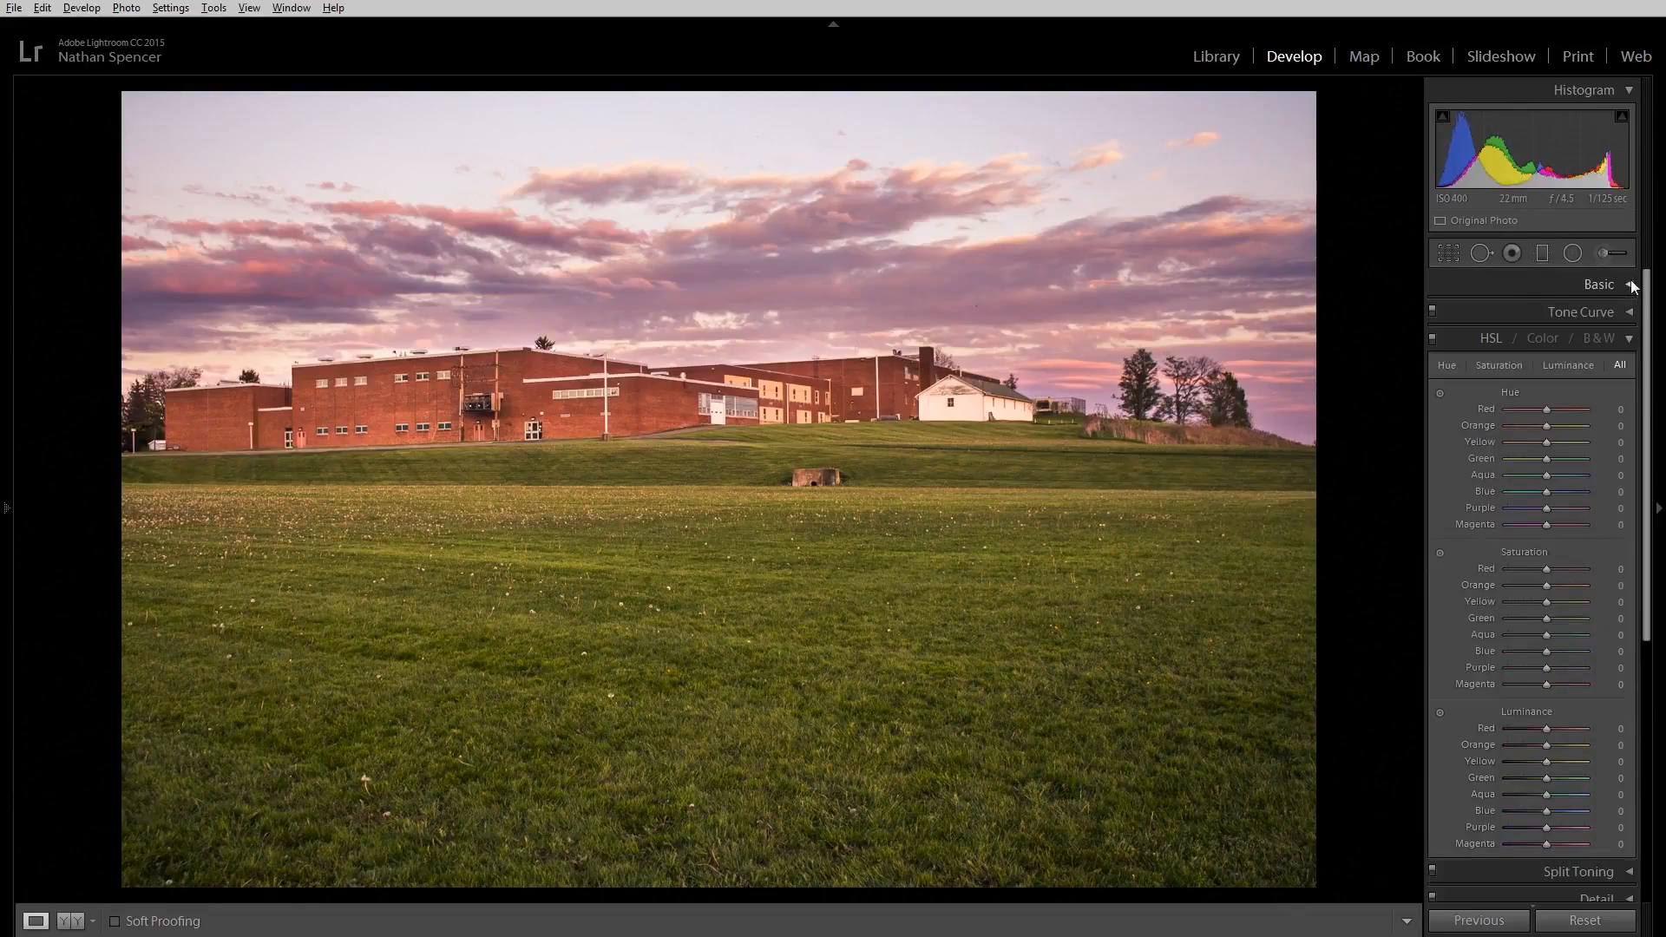
pyautogui.click(1628, 313)
pyautogui.click(1629, 313)
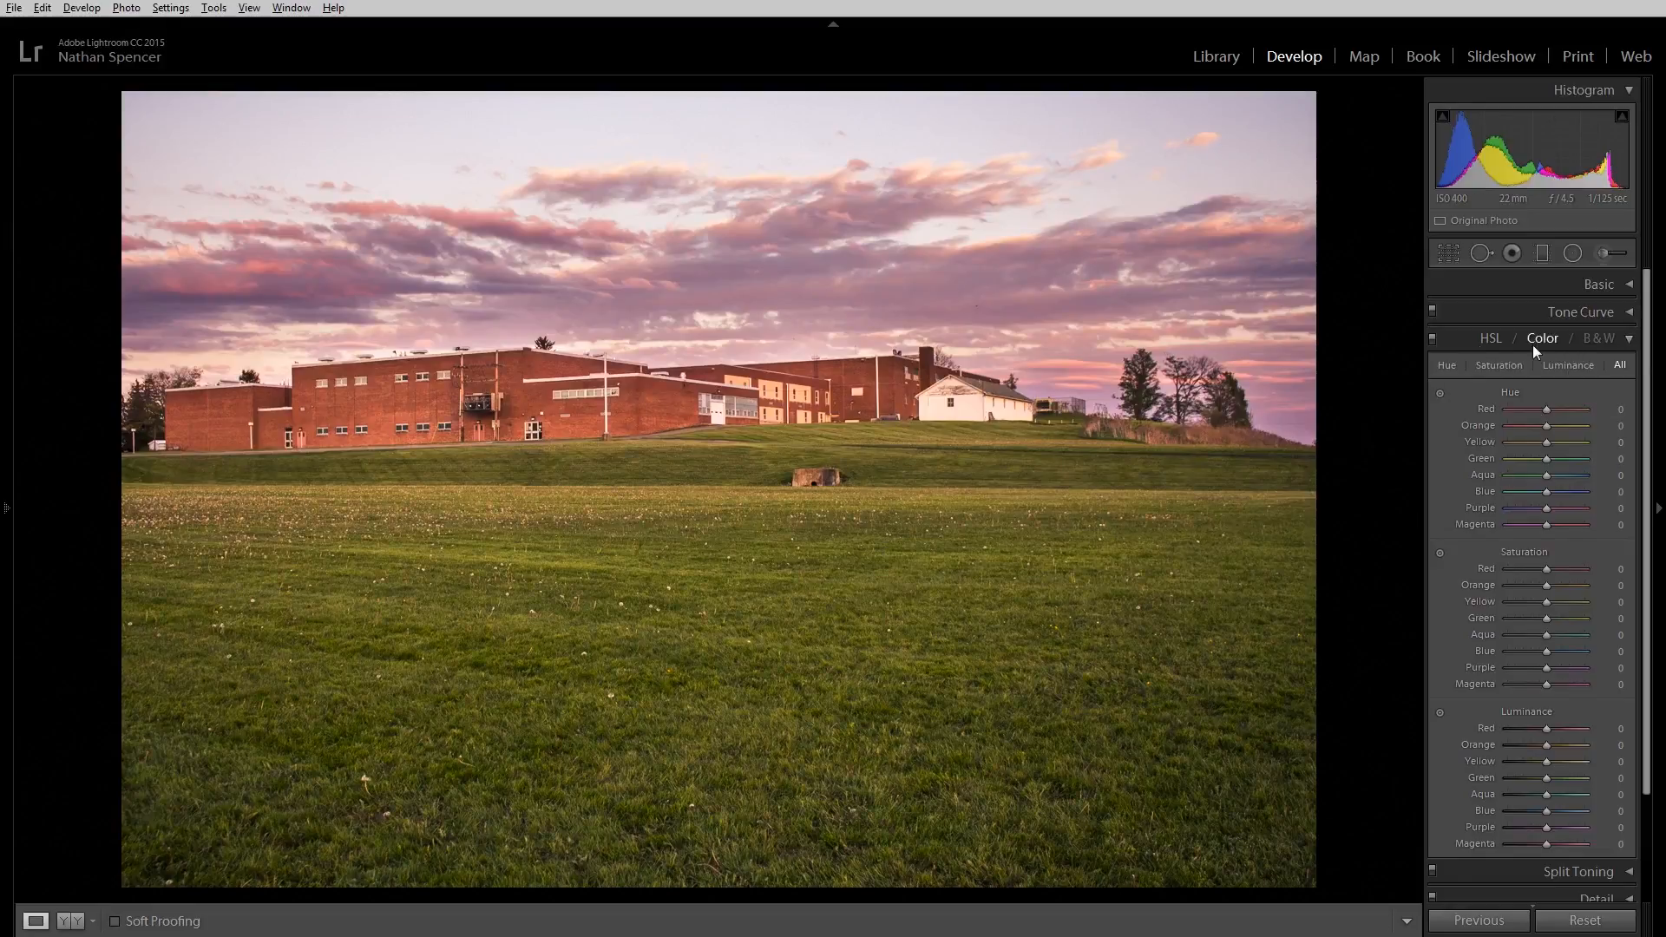
# - Preview the B&W and Color modes of the color adjustments, and return to the HSL mode
pyautogui.click(1597, 338)
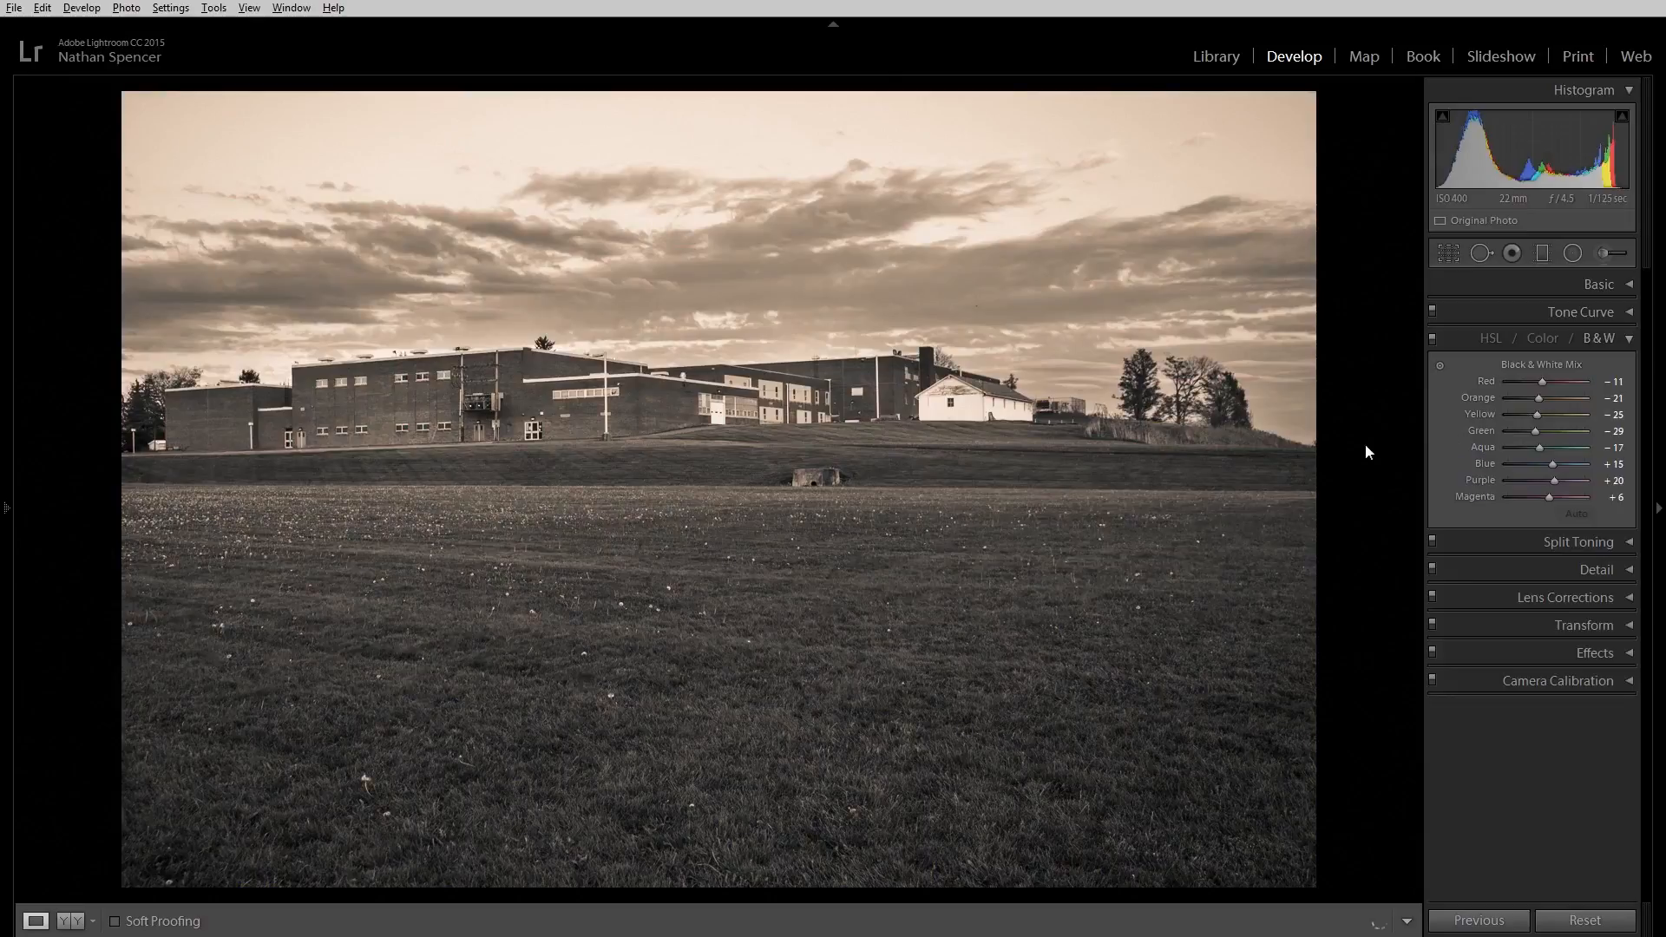
pyautogui.click(1541, 342)
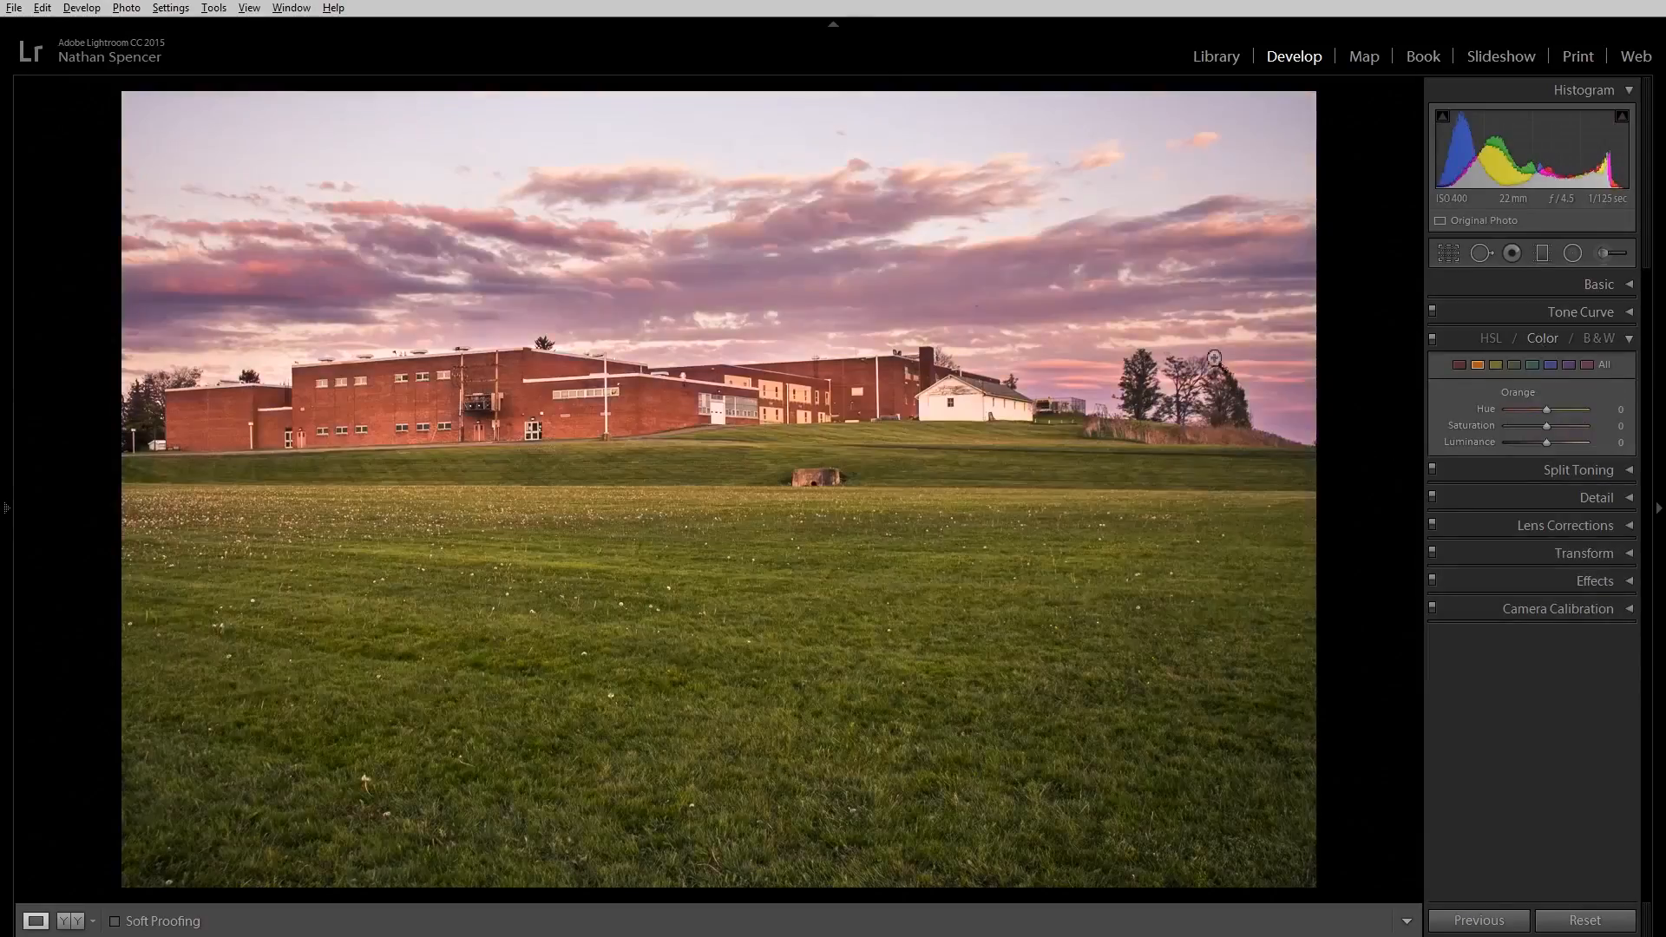
pyautogui.click(1490, 339)
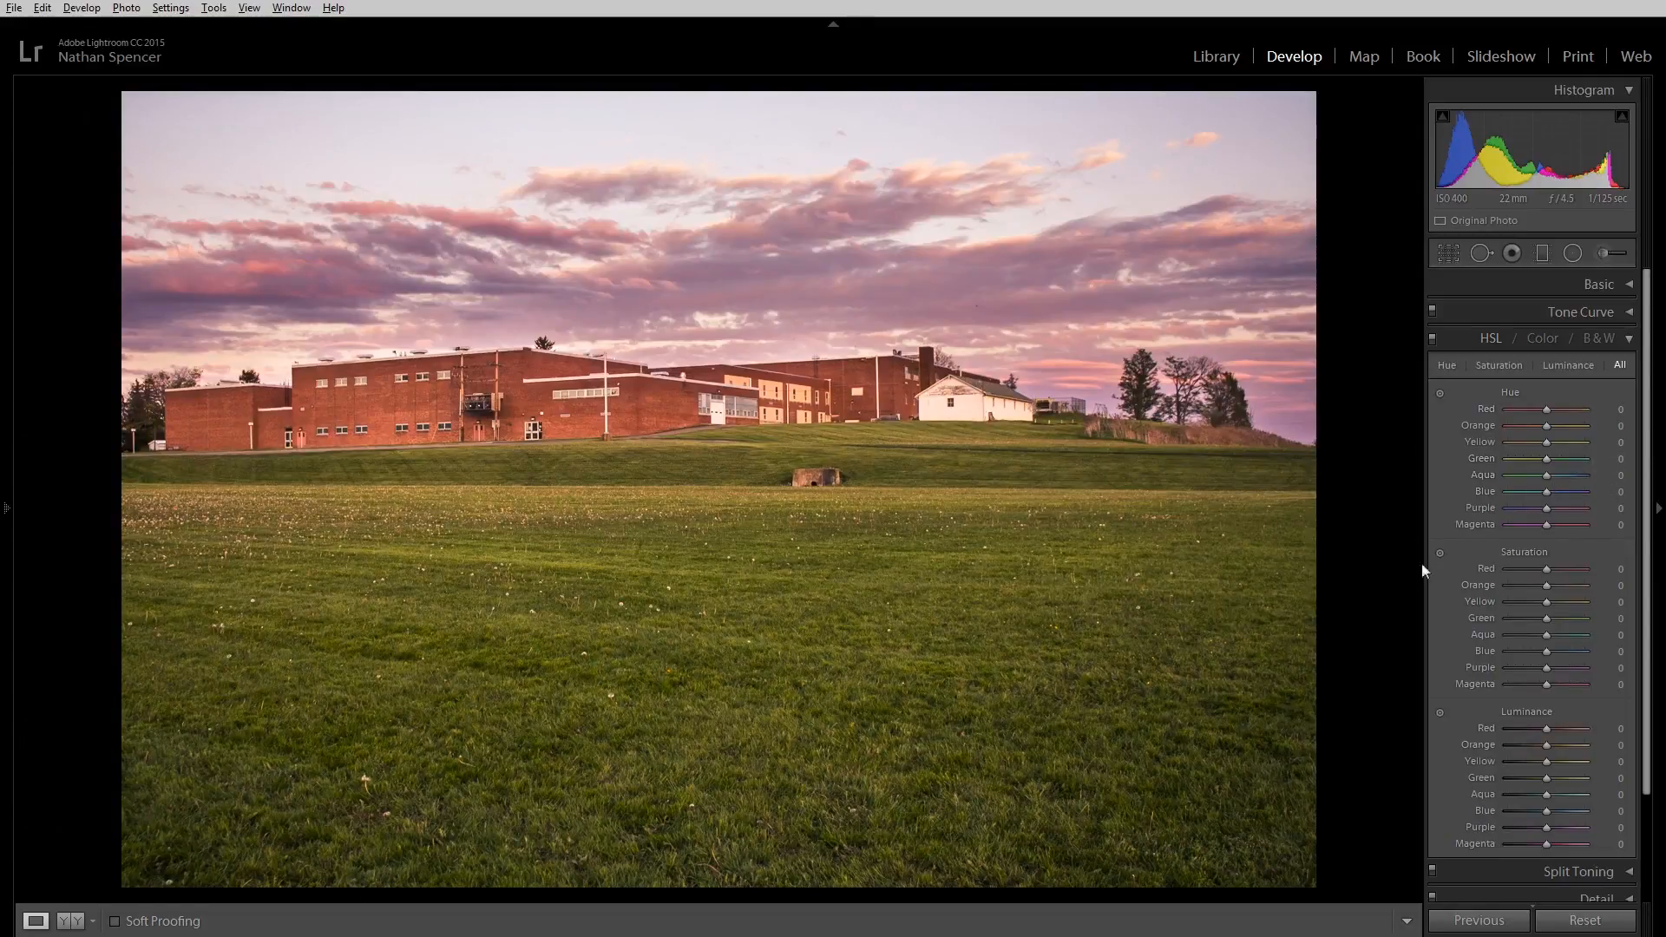
pyautogui.click(1491, 342)
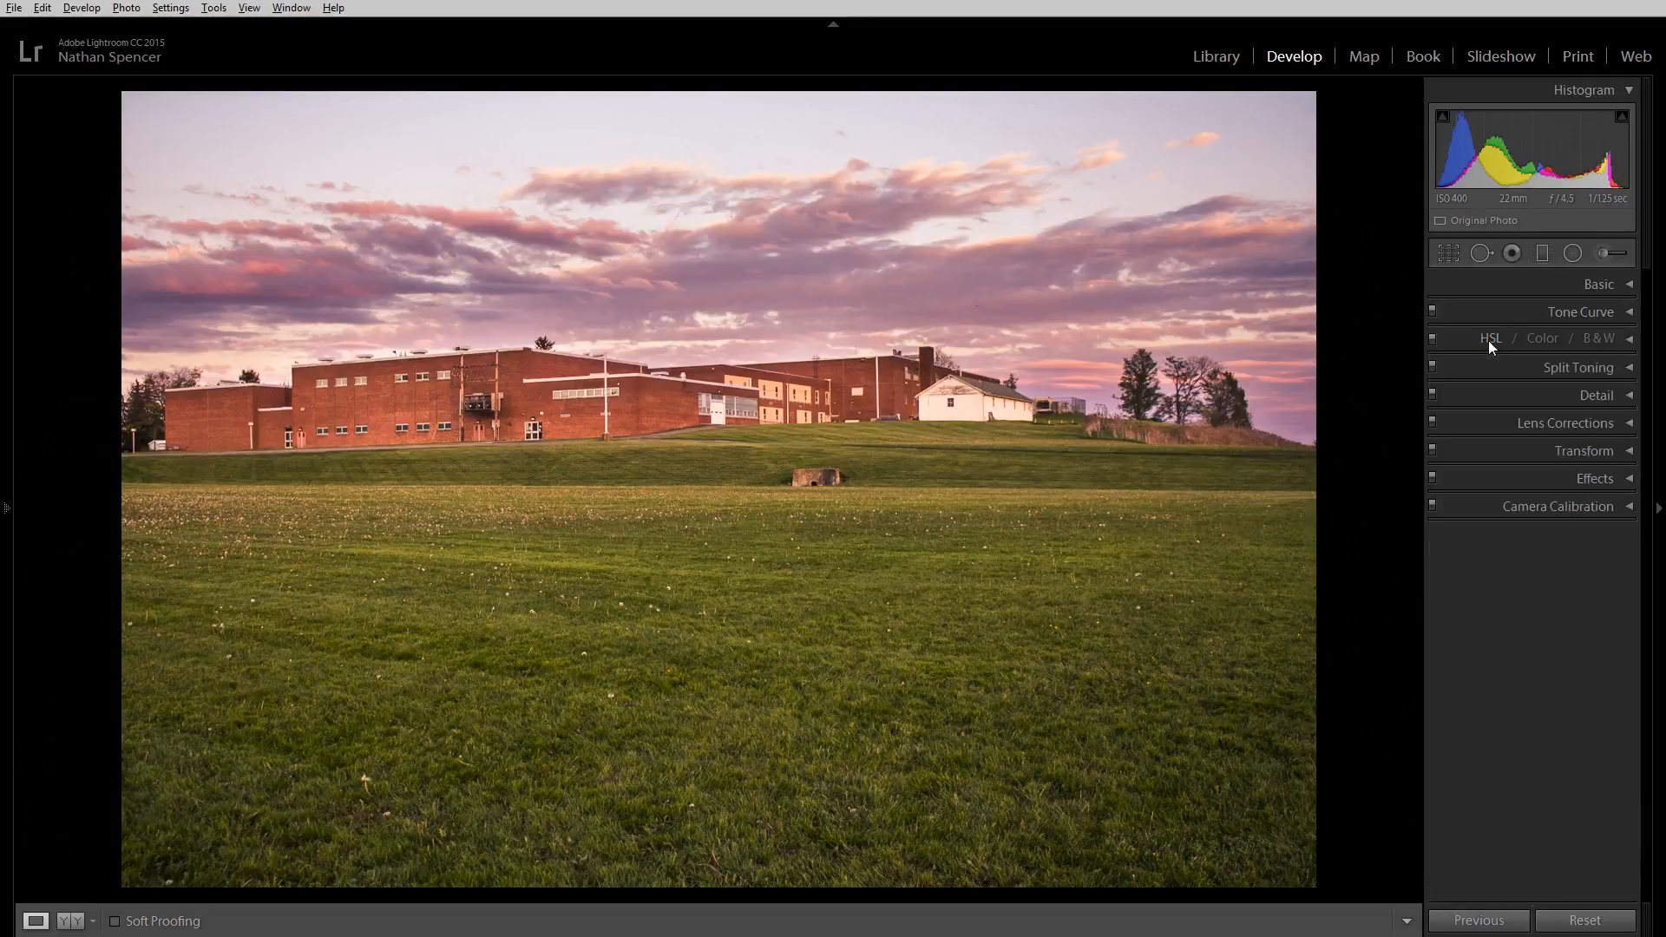
pyautogui.click(1487, 340)
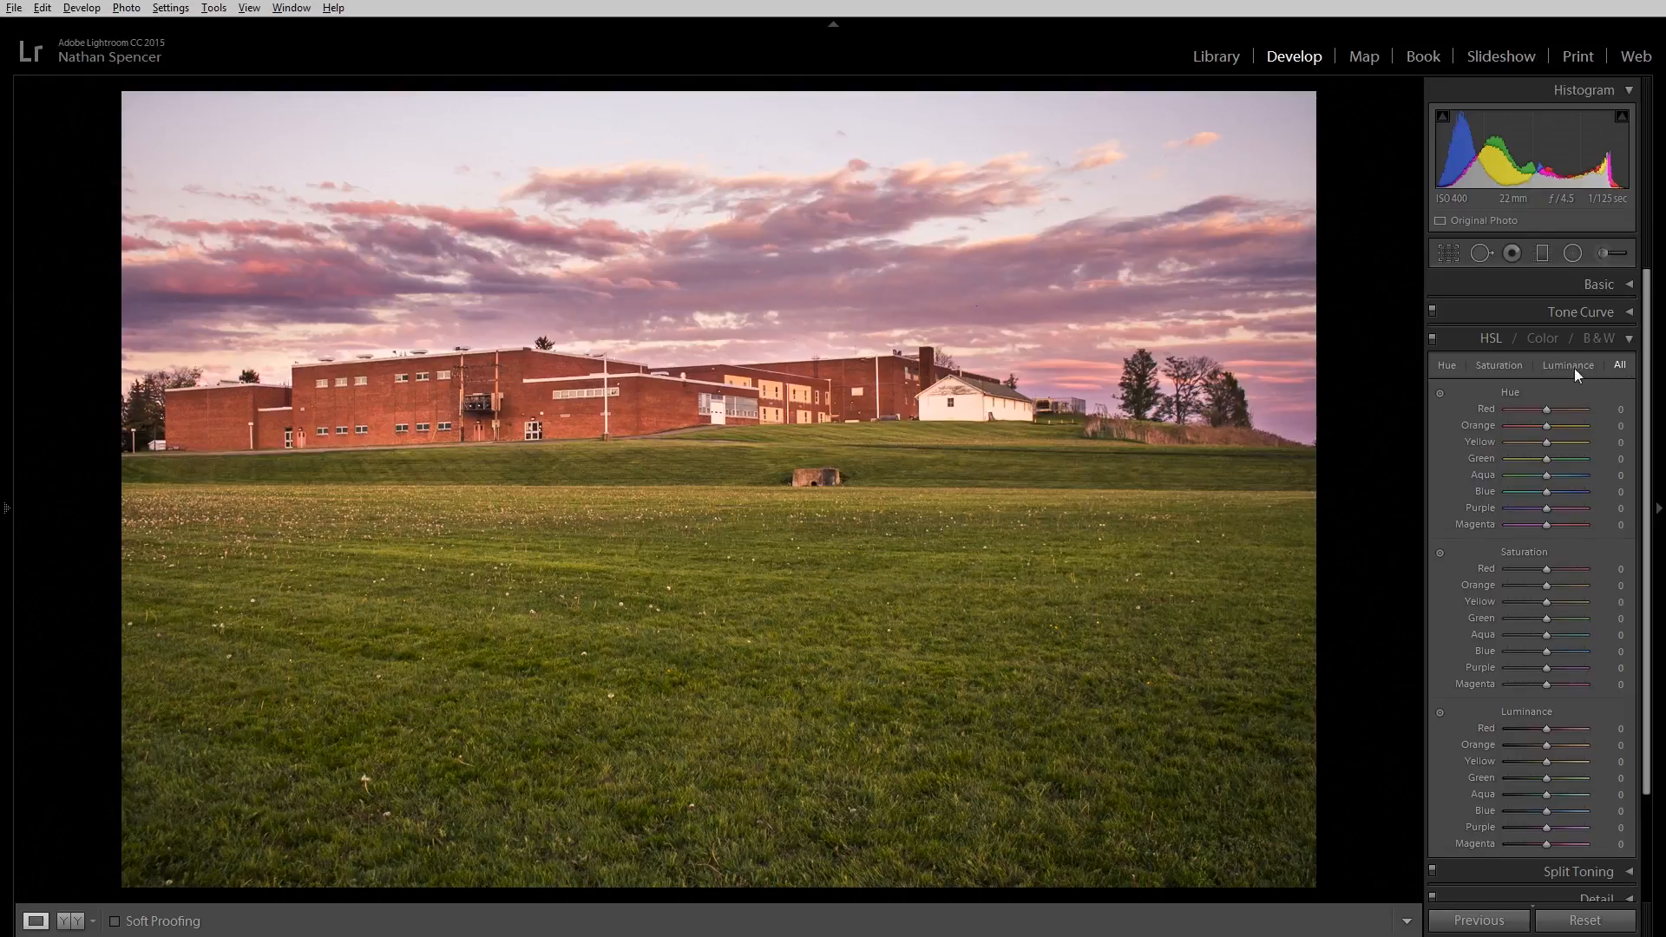
# - Look through the HSL slider groups for Hue, Saturation and Luminance, both individually and all together
pyautogui.click(1450, 366)
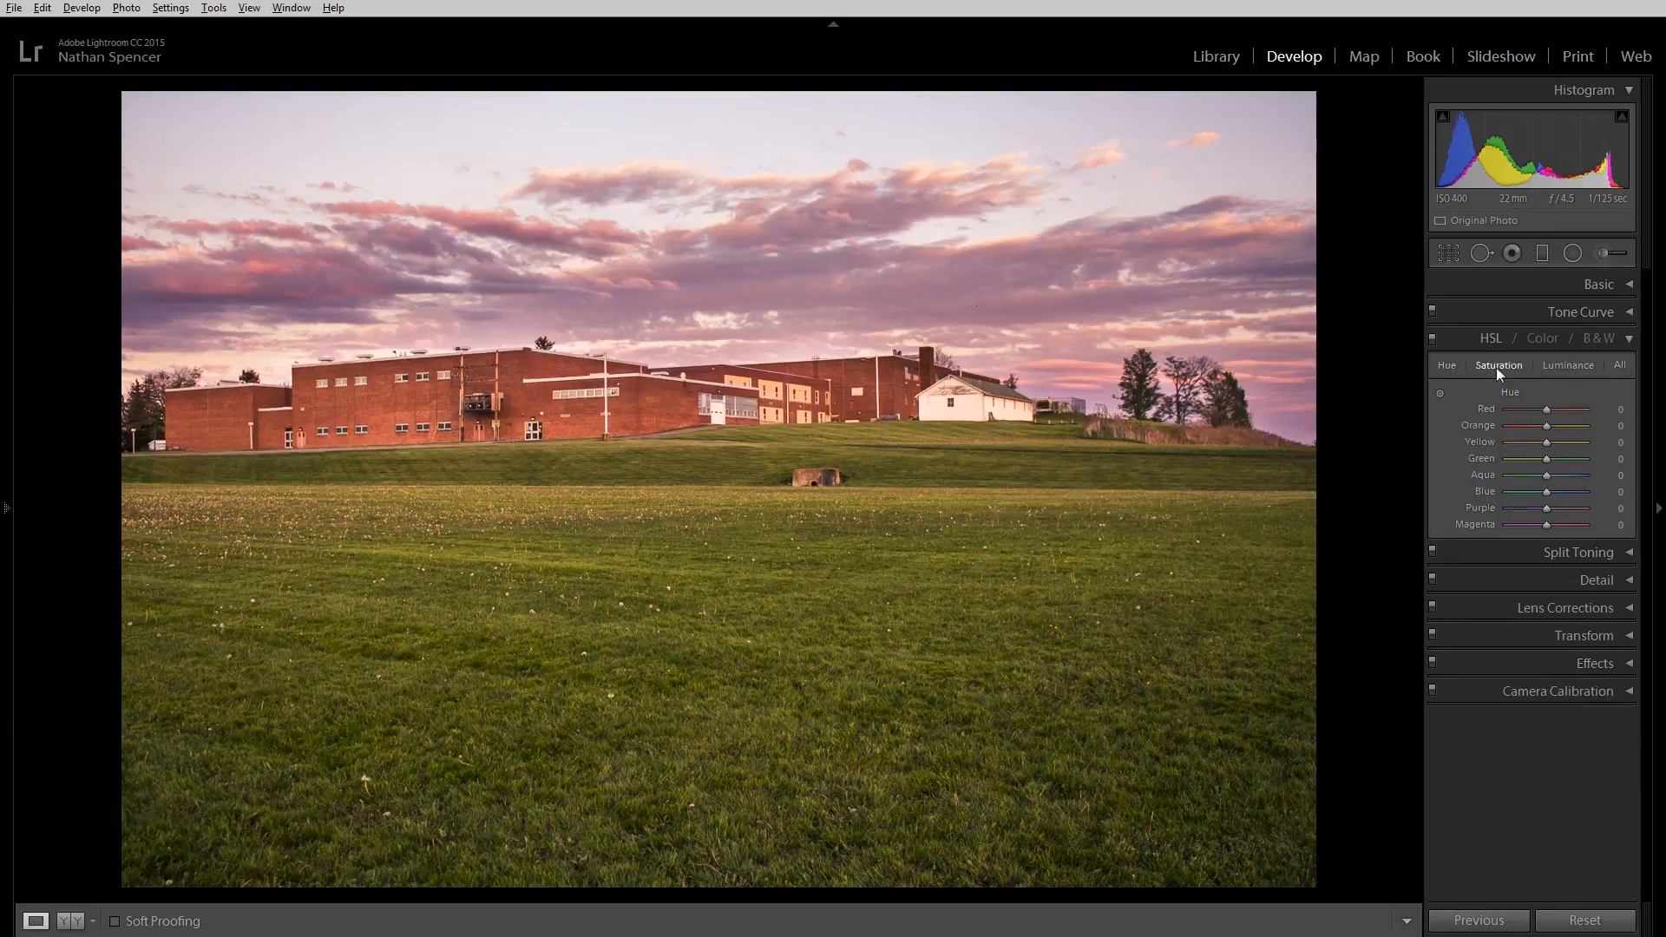
pyautogui.click(1616, 363)
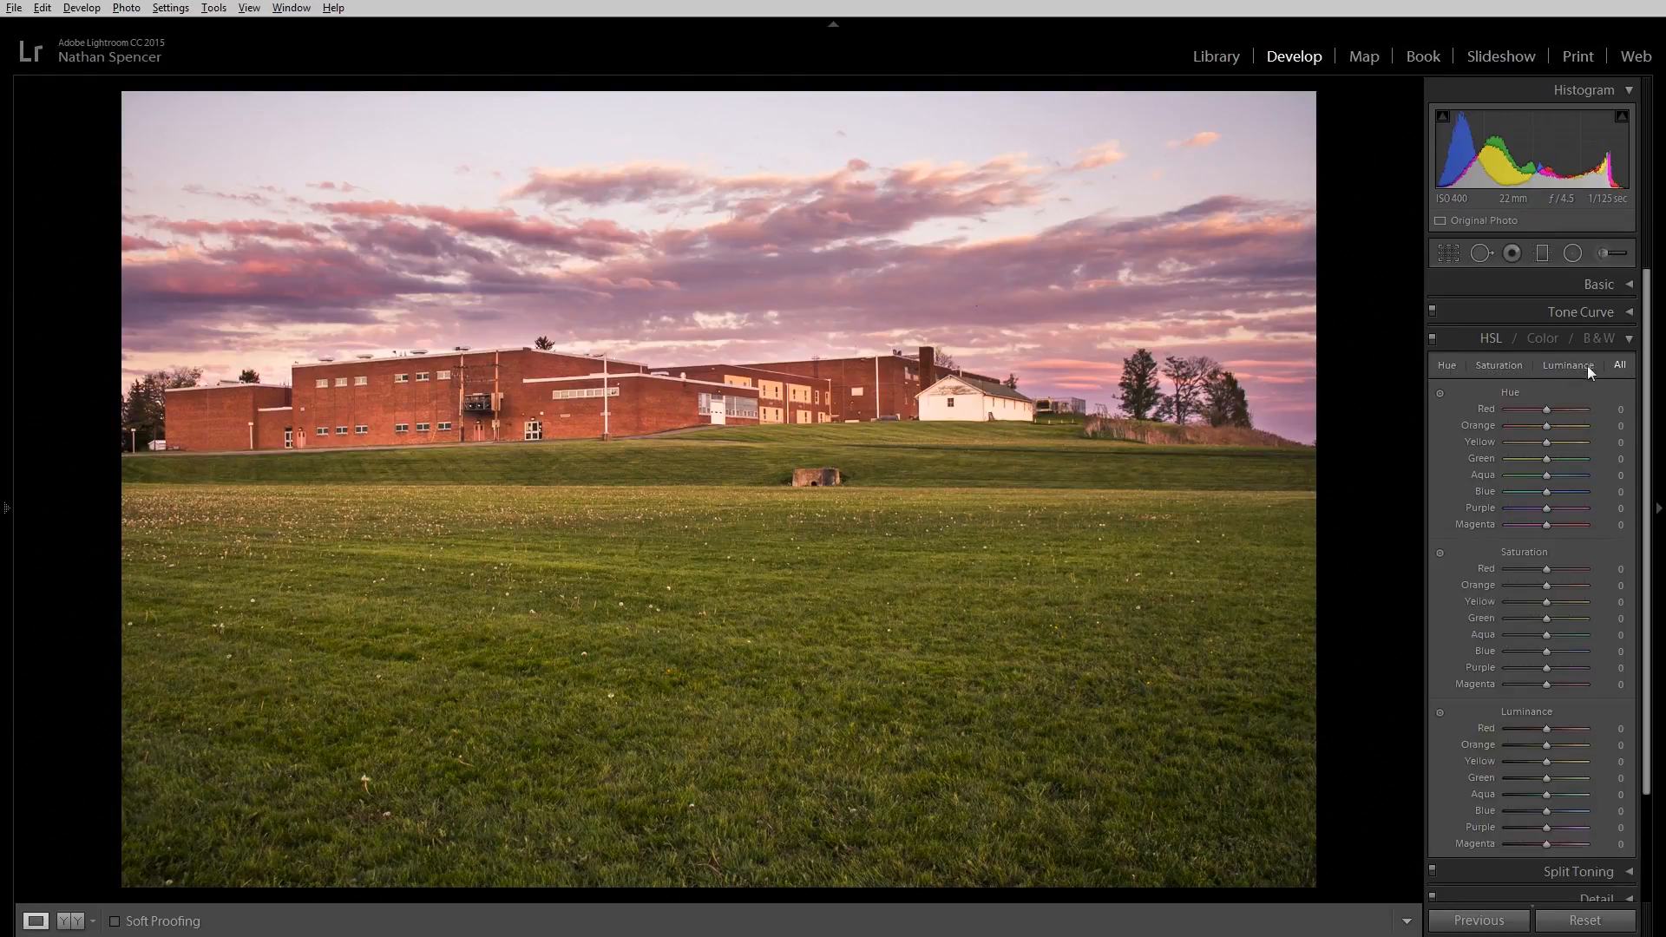
pyautogui.click(1446, 368)
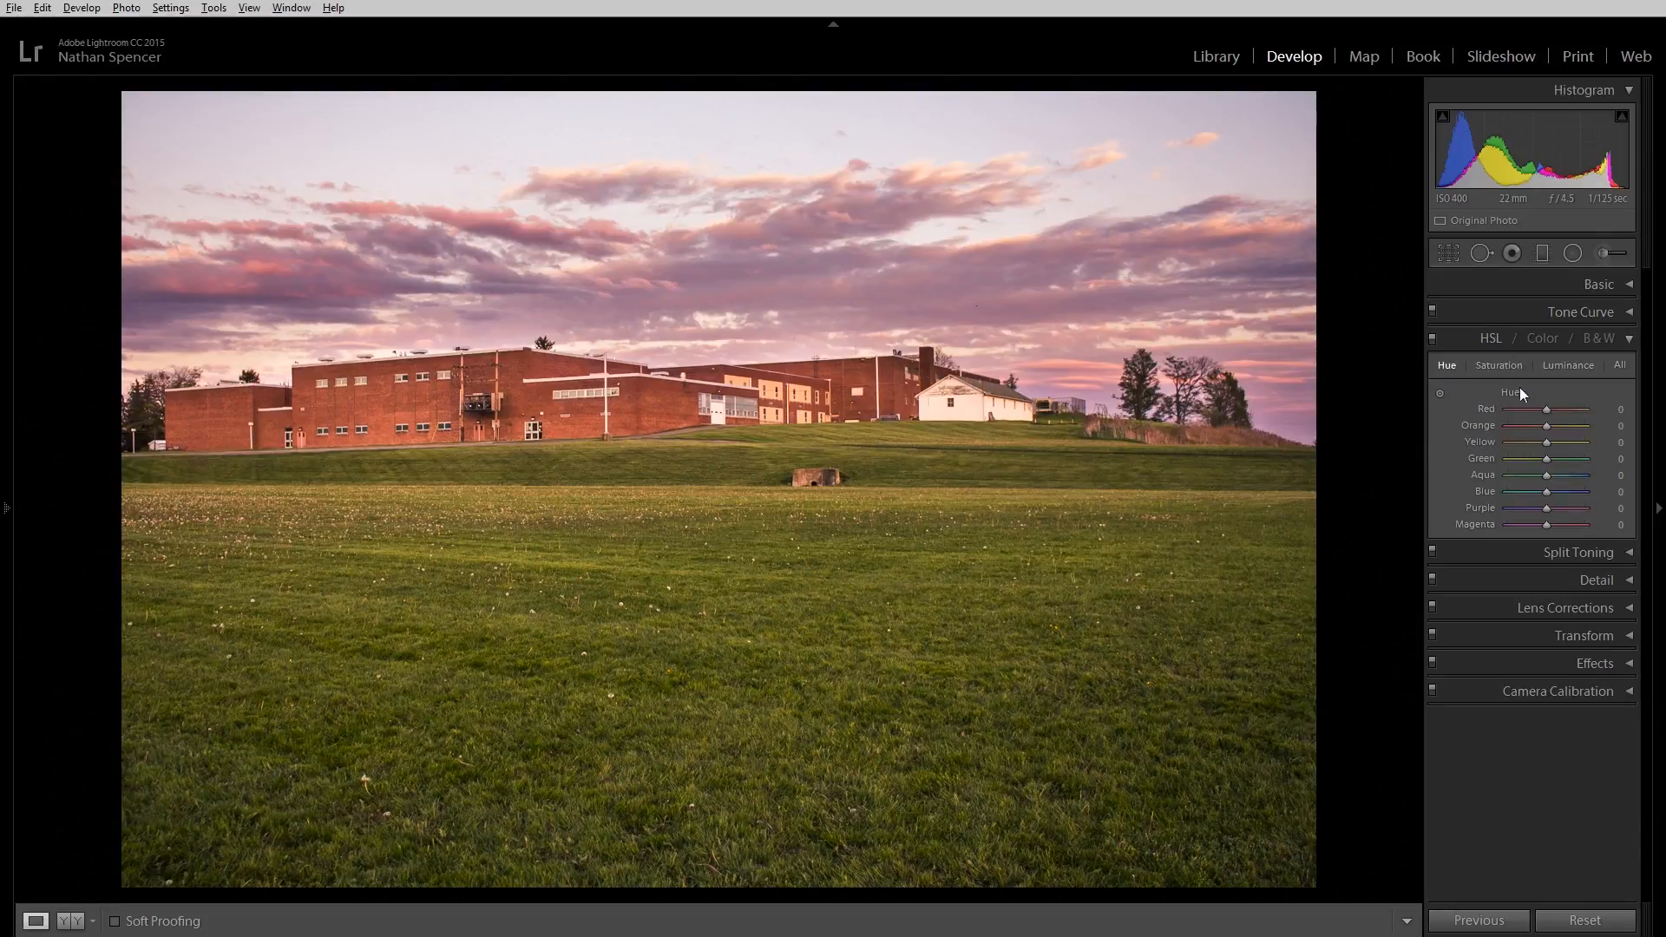
pyautogui.click(1501, 367)
pyautogui.click(1561, 367)
# - Shift hues with the targeted adjustment tool: Yellow +36 and Green −22 on the grass, Blue −10 and Purple −18 in the sky
pyautogui.click(1452, 368)
pyautogui.click(1438, 394)
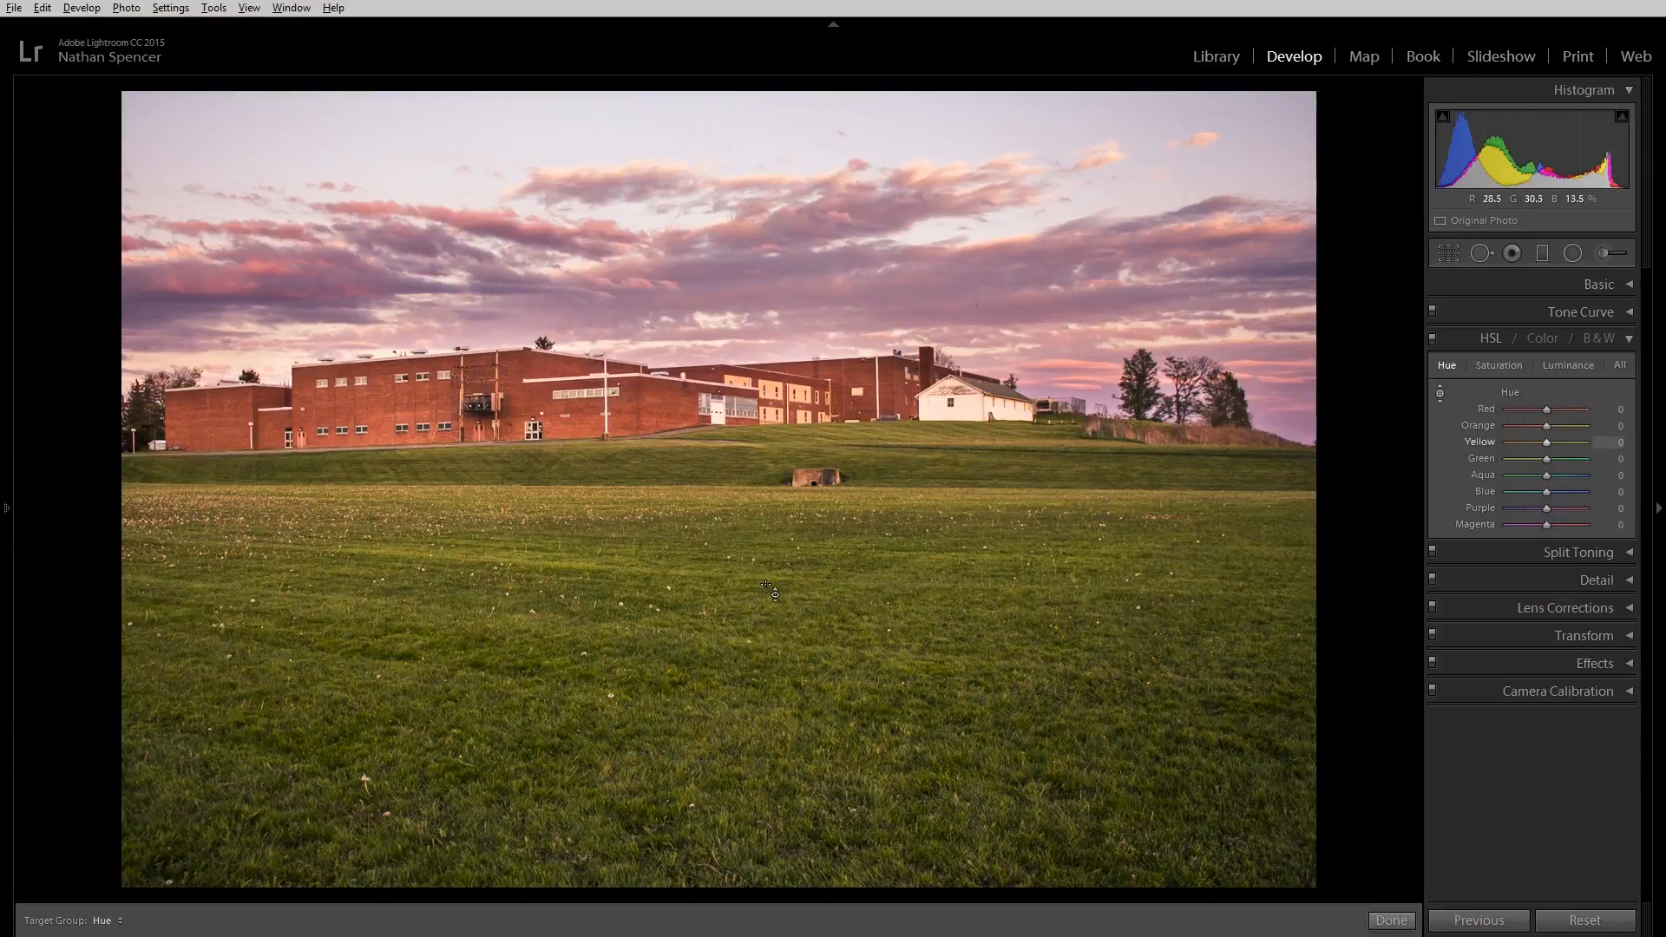
pyautogui.moveTo(720, 642); pyautogui.dragTo(721, 658)
pyautogui.moveTo(722, 664); pyautogui.dragTo(721, 573)
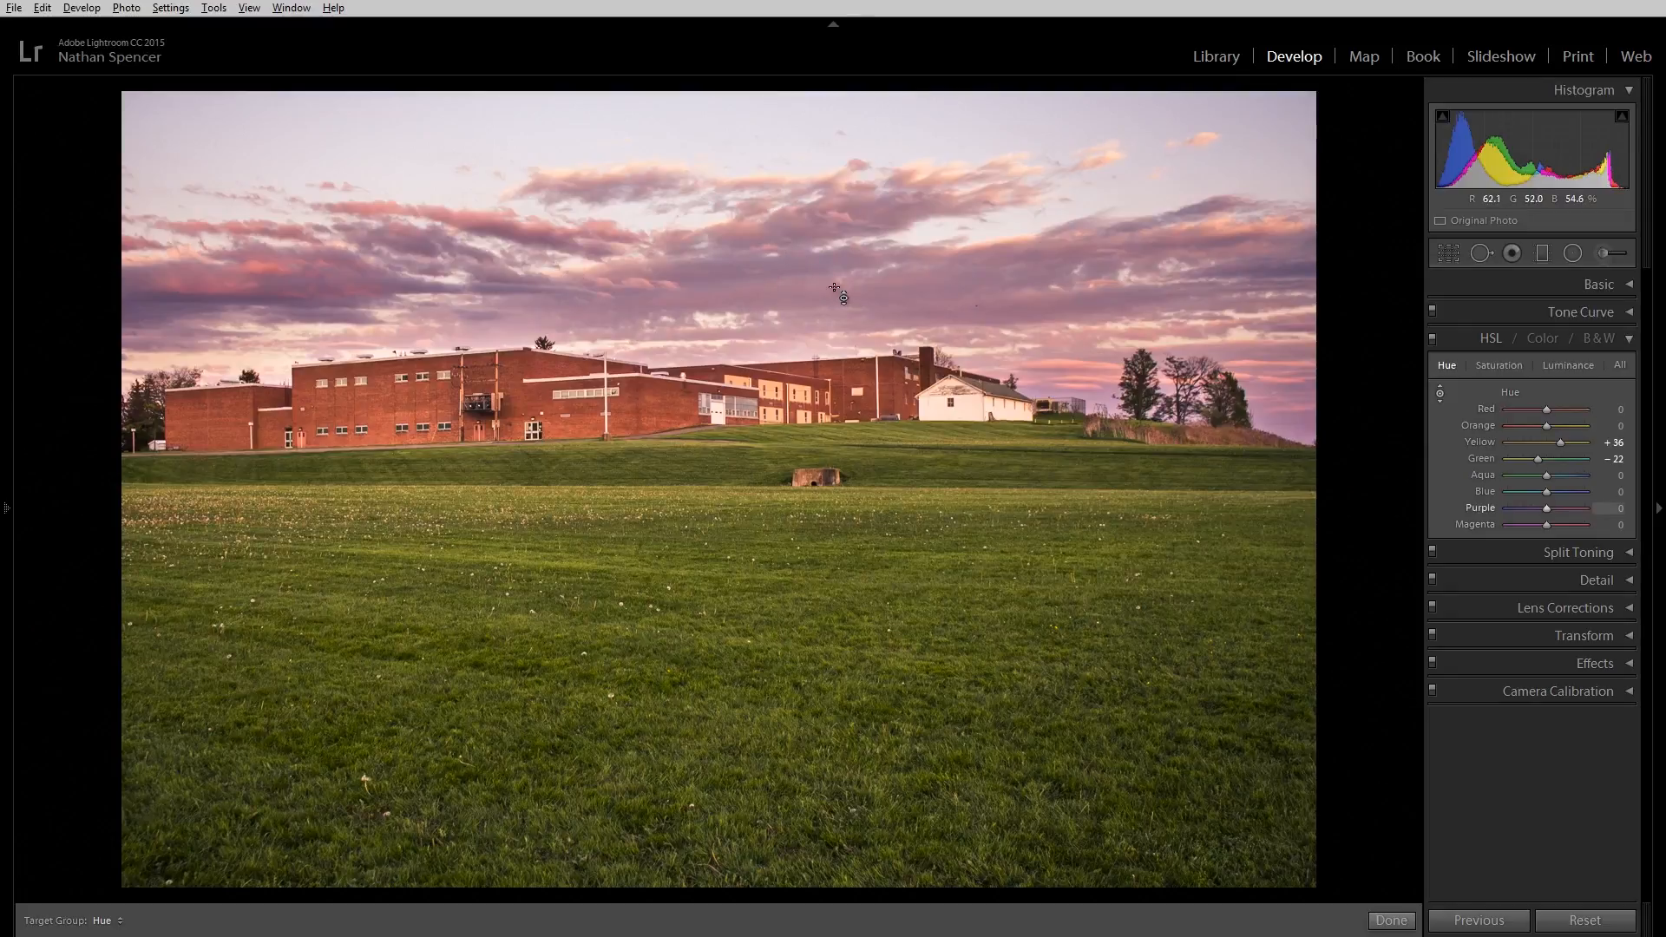
pyautogui.moveTo(813, 271); pyautogui.dragTo(813, 294)
pyautogui.moveTo(813, 286)
pyautogui.mouseDown()
pyautogui.moveTo(813, 246)
pyautogui.moveTo(813, 290)
pyautogui.mouseUp()
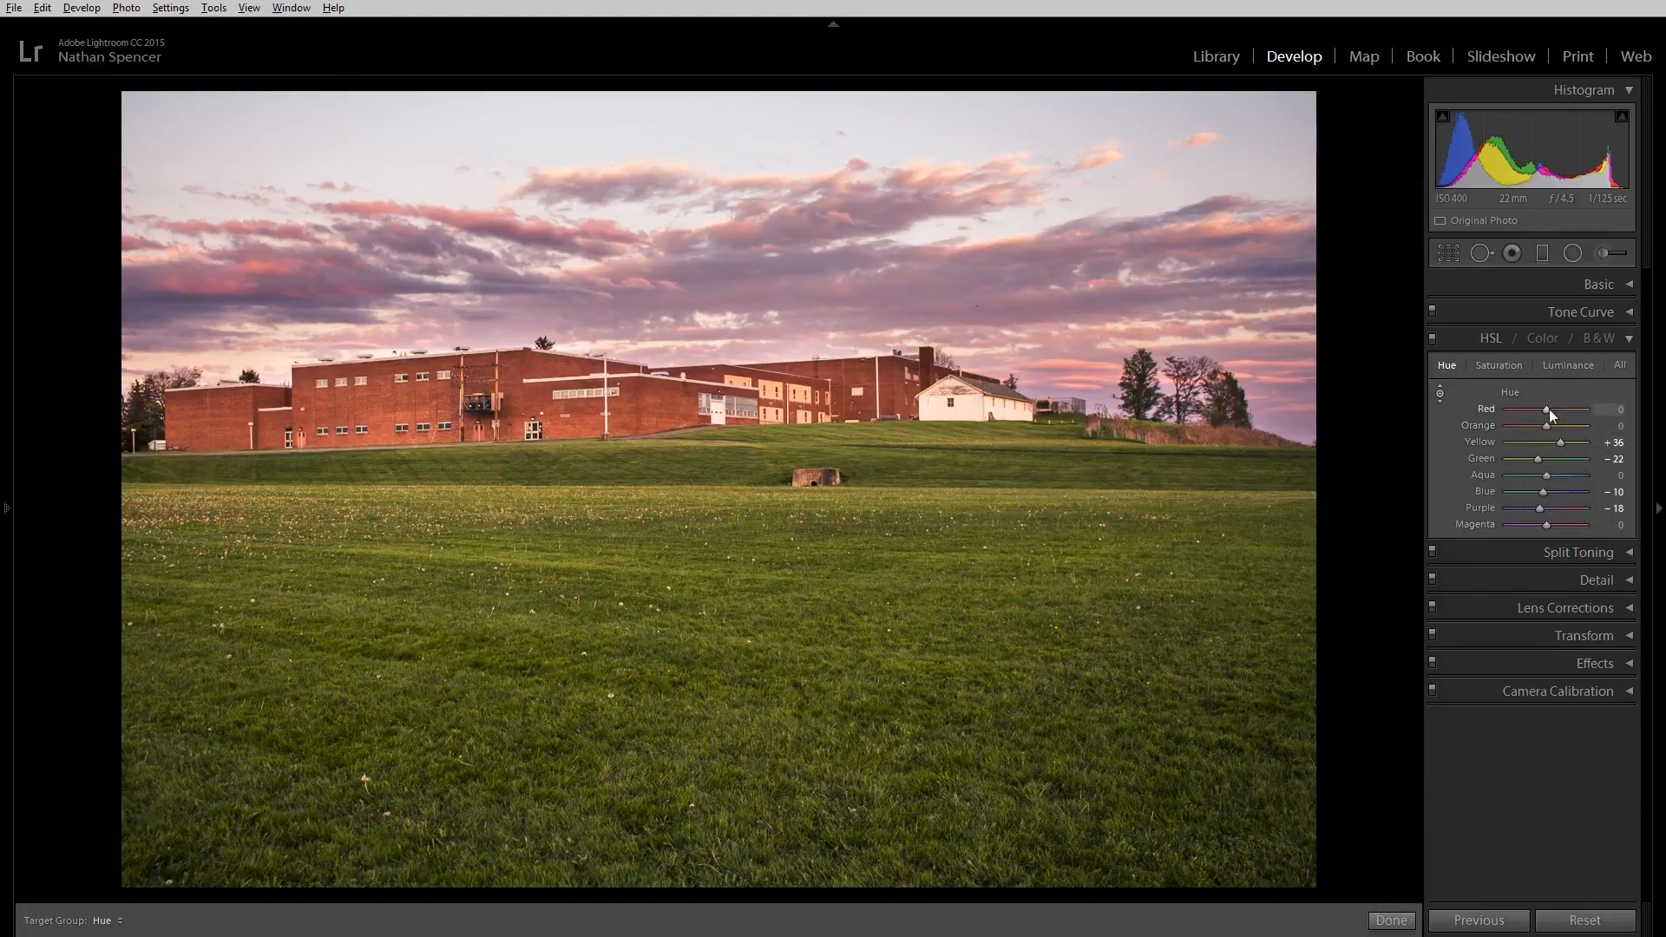
# - Try out a Red hue shift, restore it to 0, and set the Magenta hue to +20
pyautogui.moveTo(1548, 413); pyautogui.dragTo(1583, 423)
pyautogui.moveTo(1583, 423); pyautogui.dragTo(1548, 425)
pyautogui.moveTo(1548, 528)
pyautogui.mouseDown()
pyautogui.moveTo(1534, 528)
pyautogui.moveTo(1559, 525)
pyautogui.mouseUp()
pyautogui.moveTo(1541, 526); pyautogui.dragTo(1509, 525)
pyautogui.moveTo(1498, 527); pyautogui.dragTo(1545, 530)
# - Check the Saturation, Luminance and Hue slider groups in HSL, ending on the Saturation group
pyautogui.click(1499, 365)
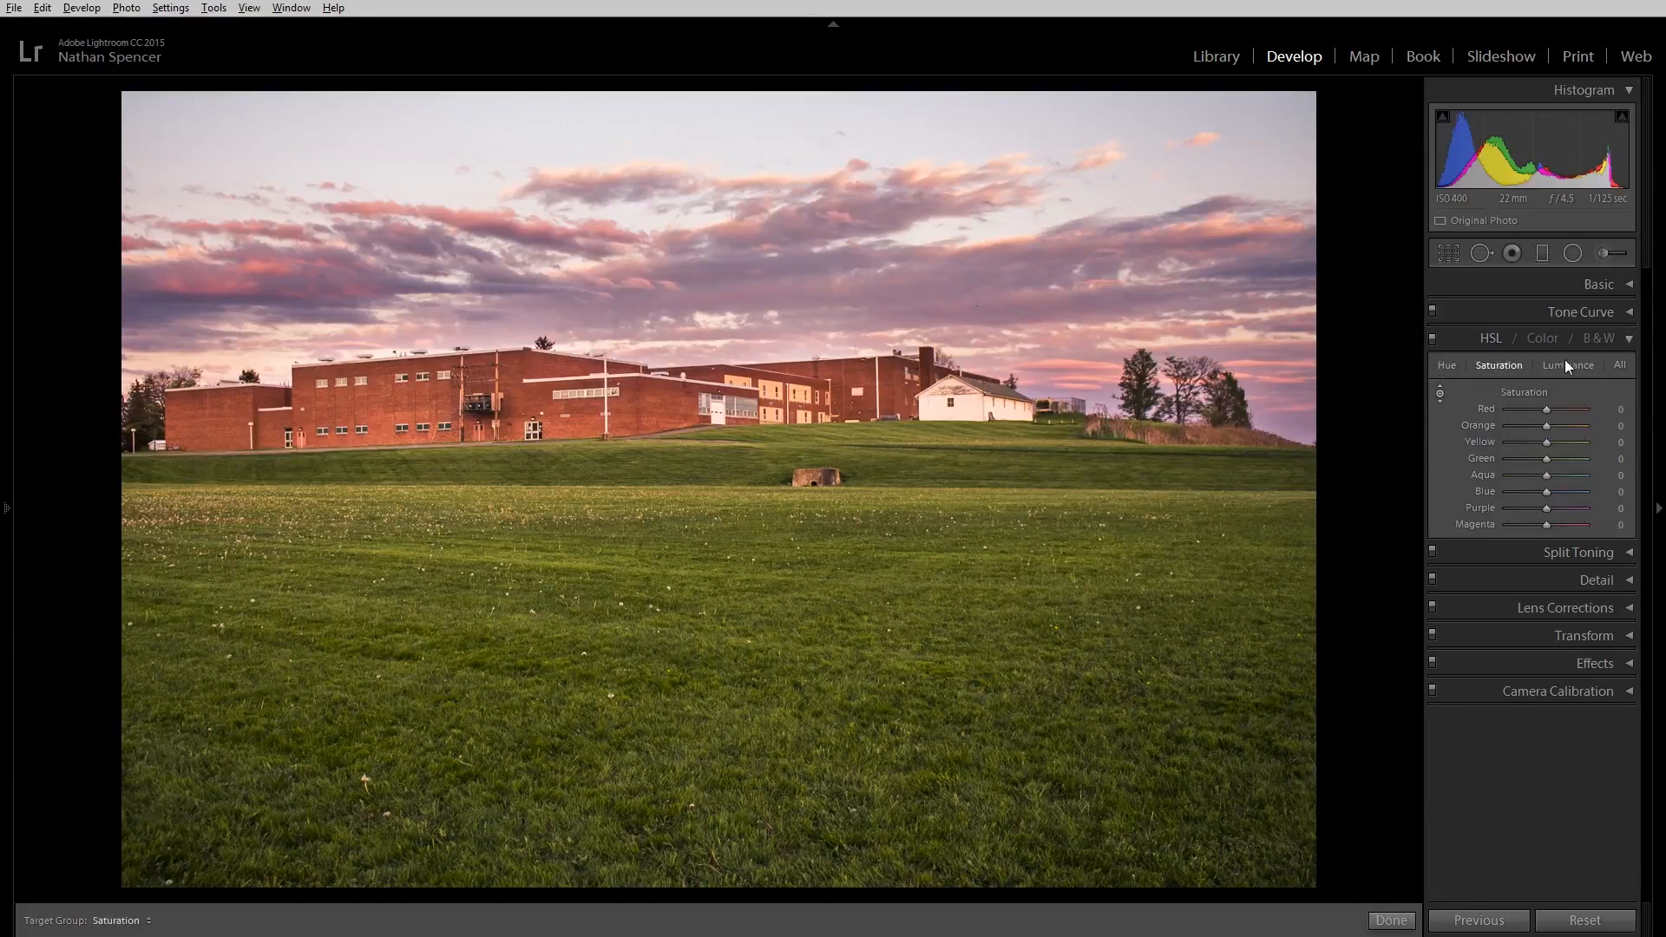
pyautogui.click(1567, 366)
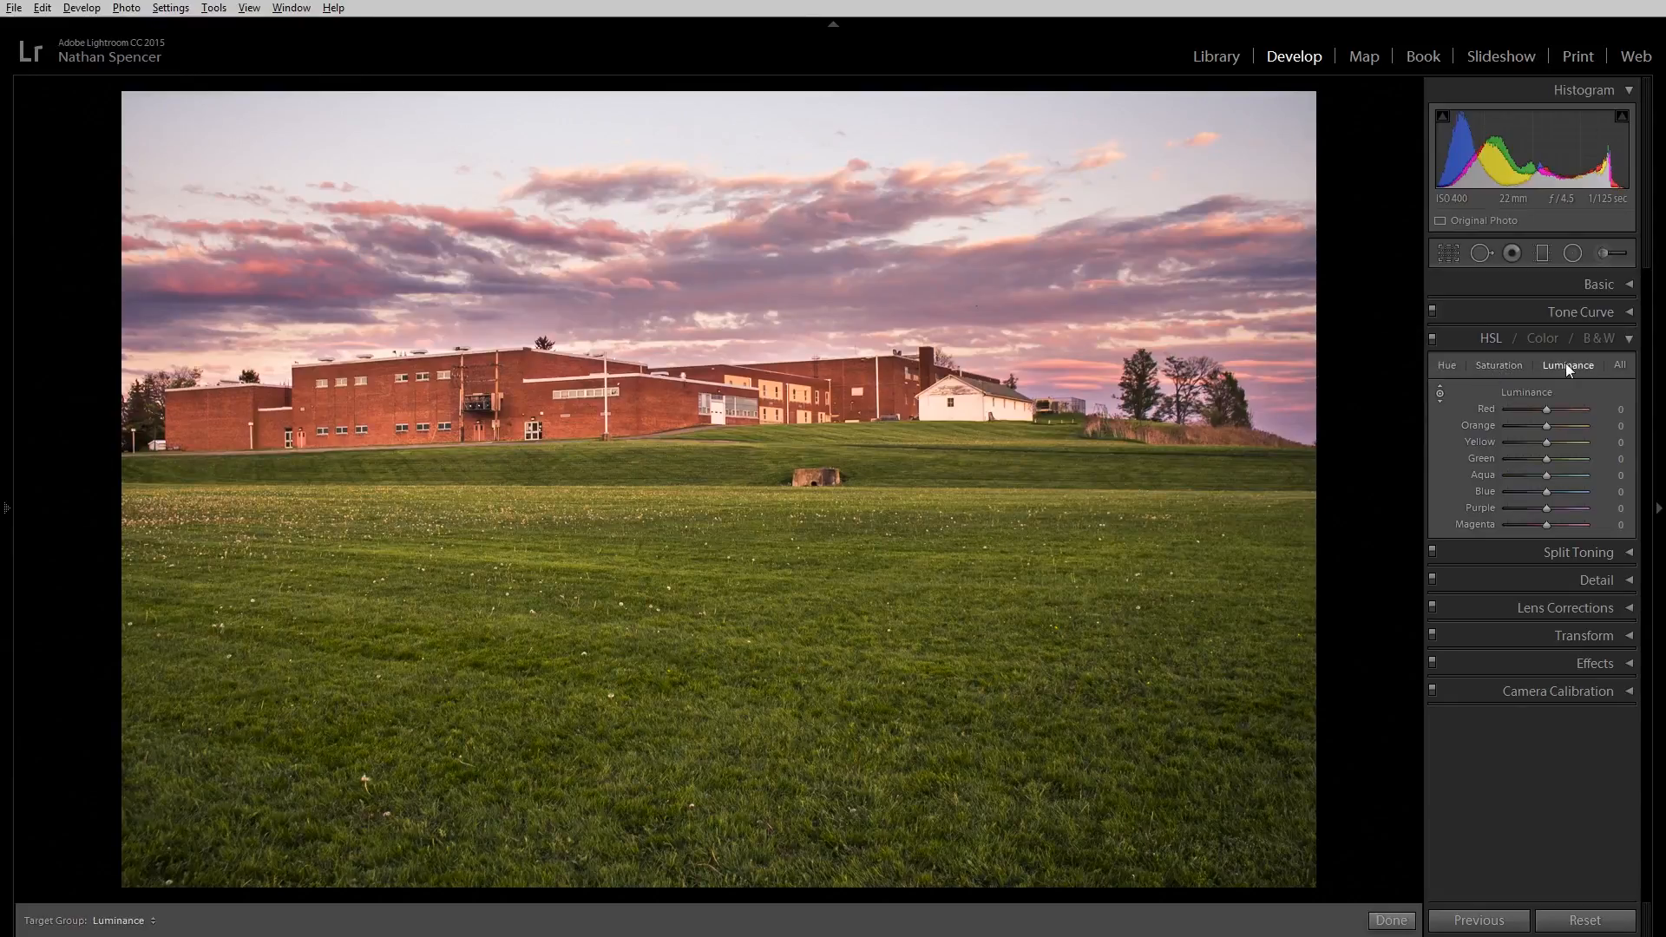
pyautogui.click(1451, 364)
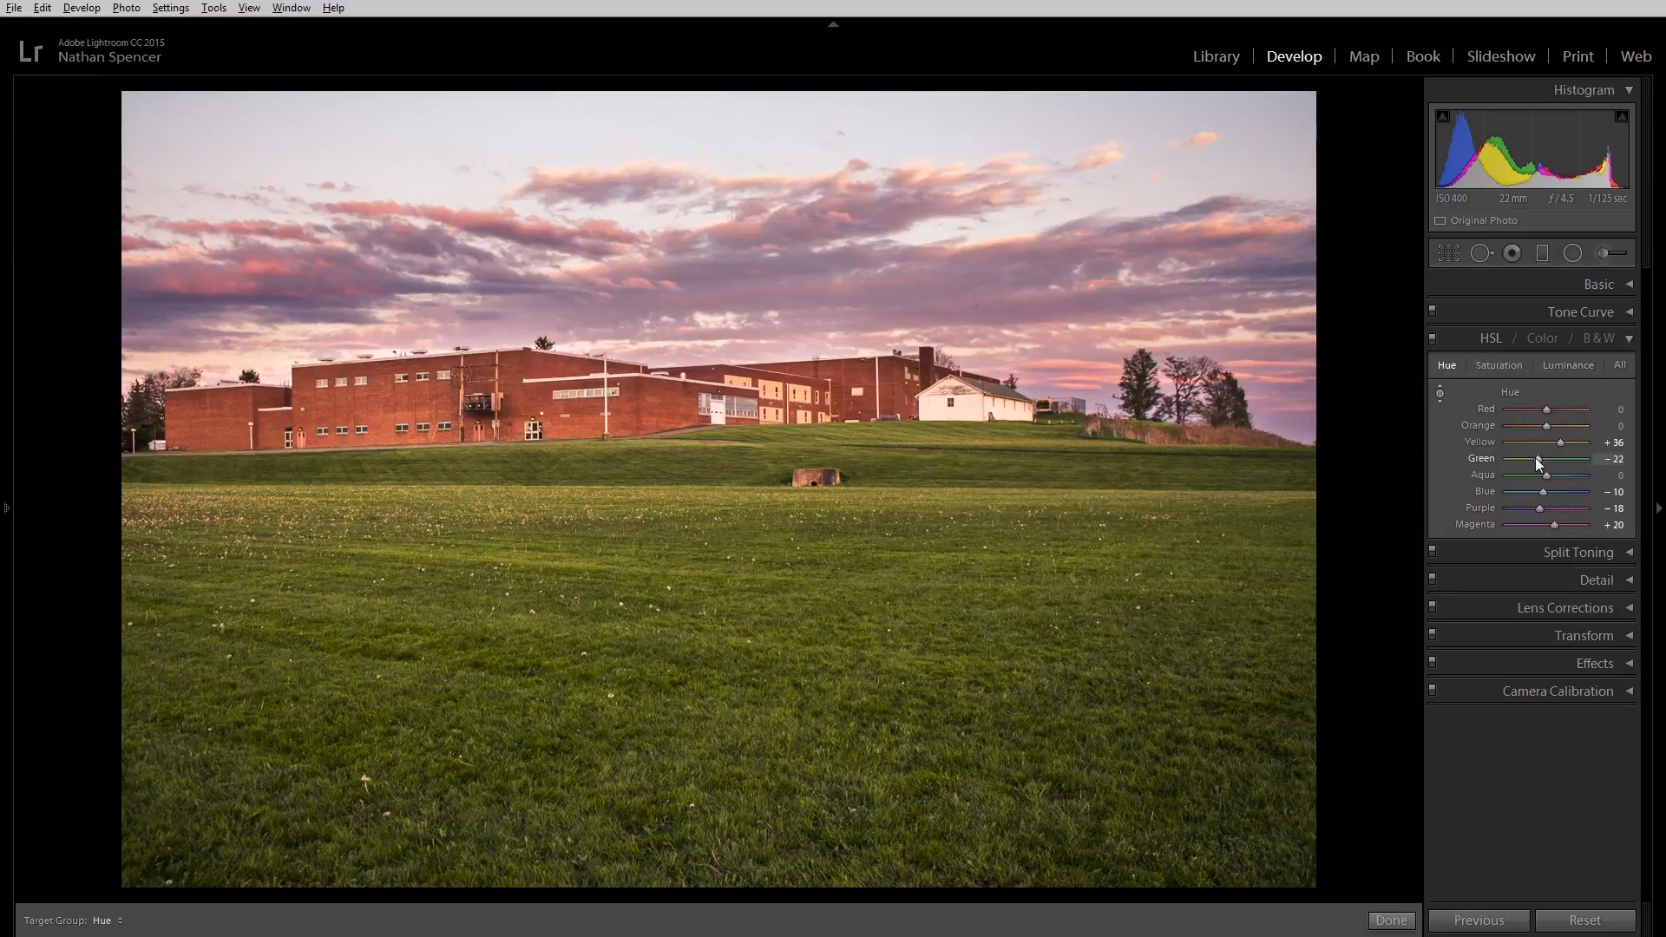
pyautogui.click(1497, 365)
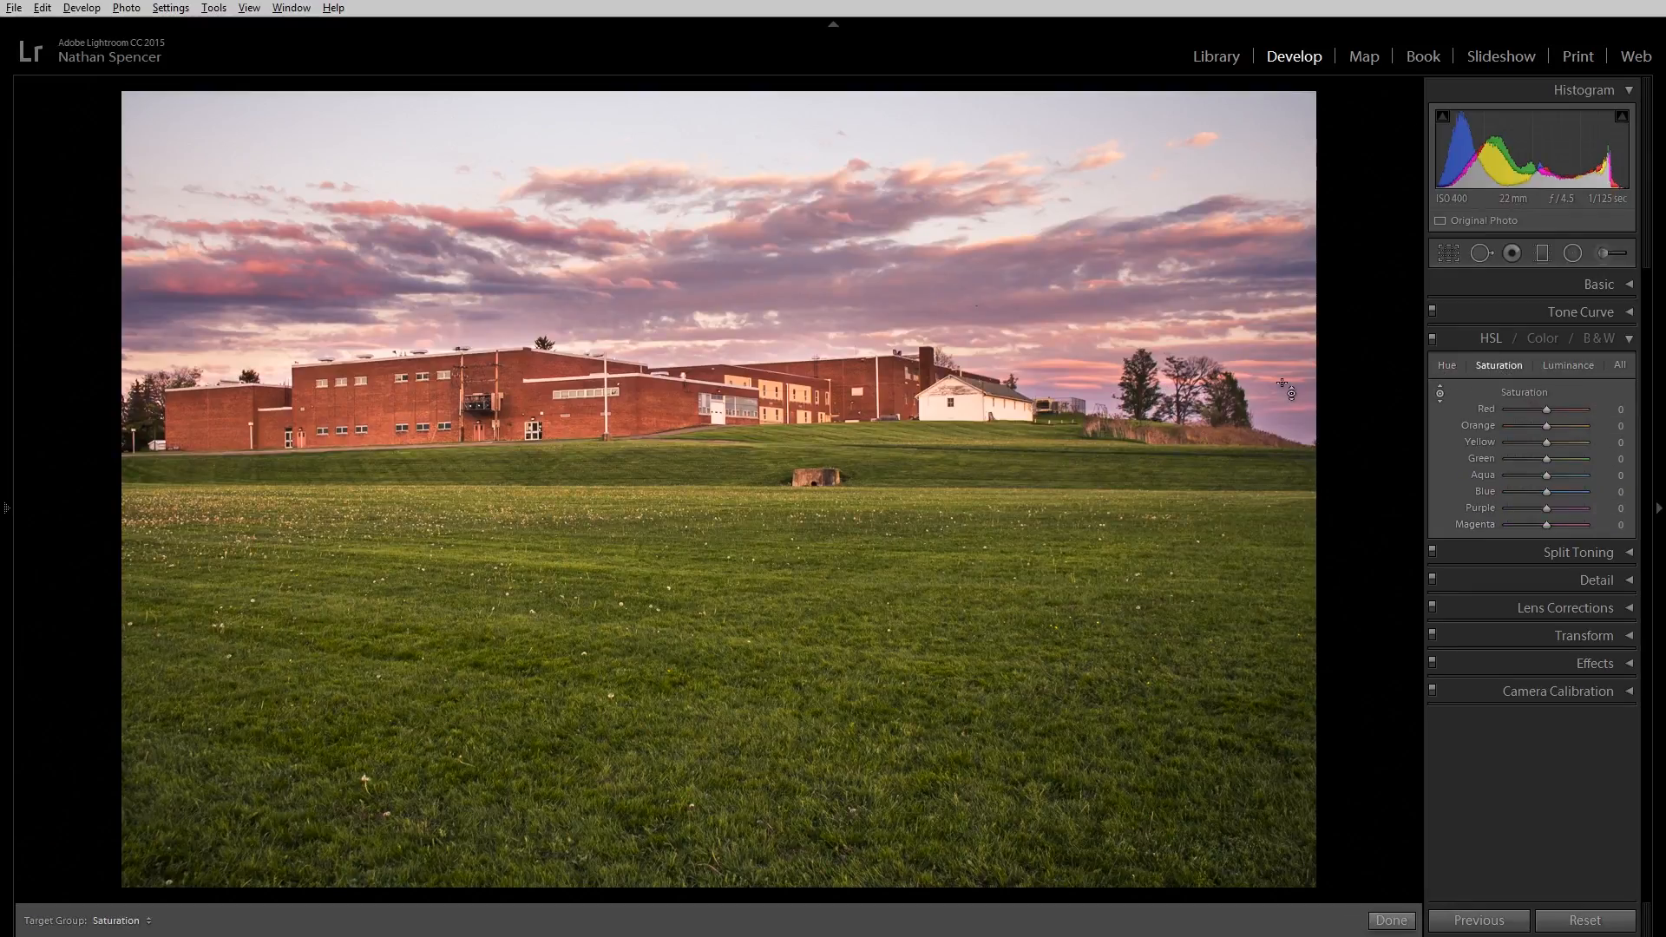
# - Try the photo's overall Saturation at +86 in the Basic adjustments and reset it to 0
pyautogui.click(1626, 289)
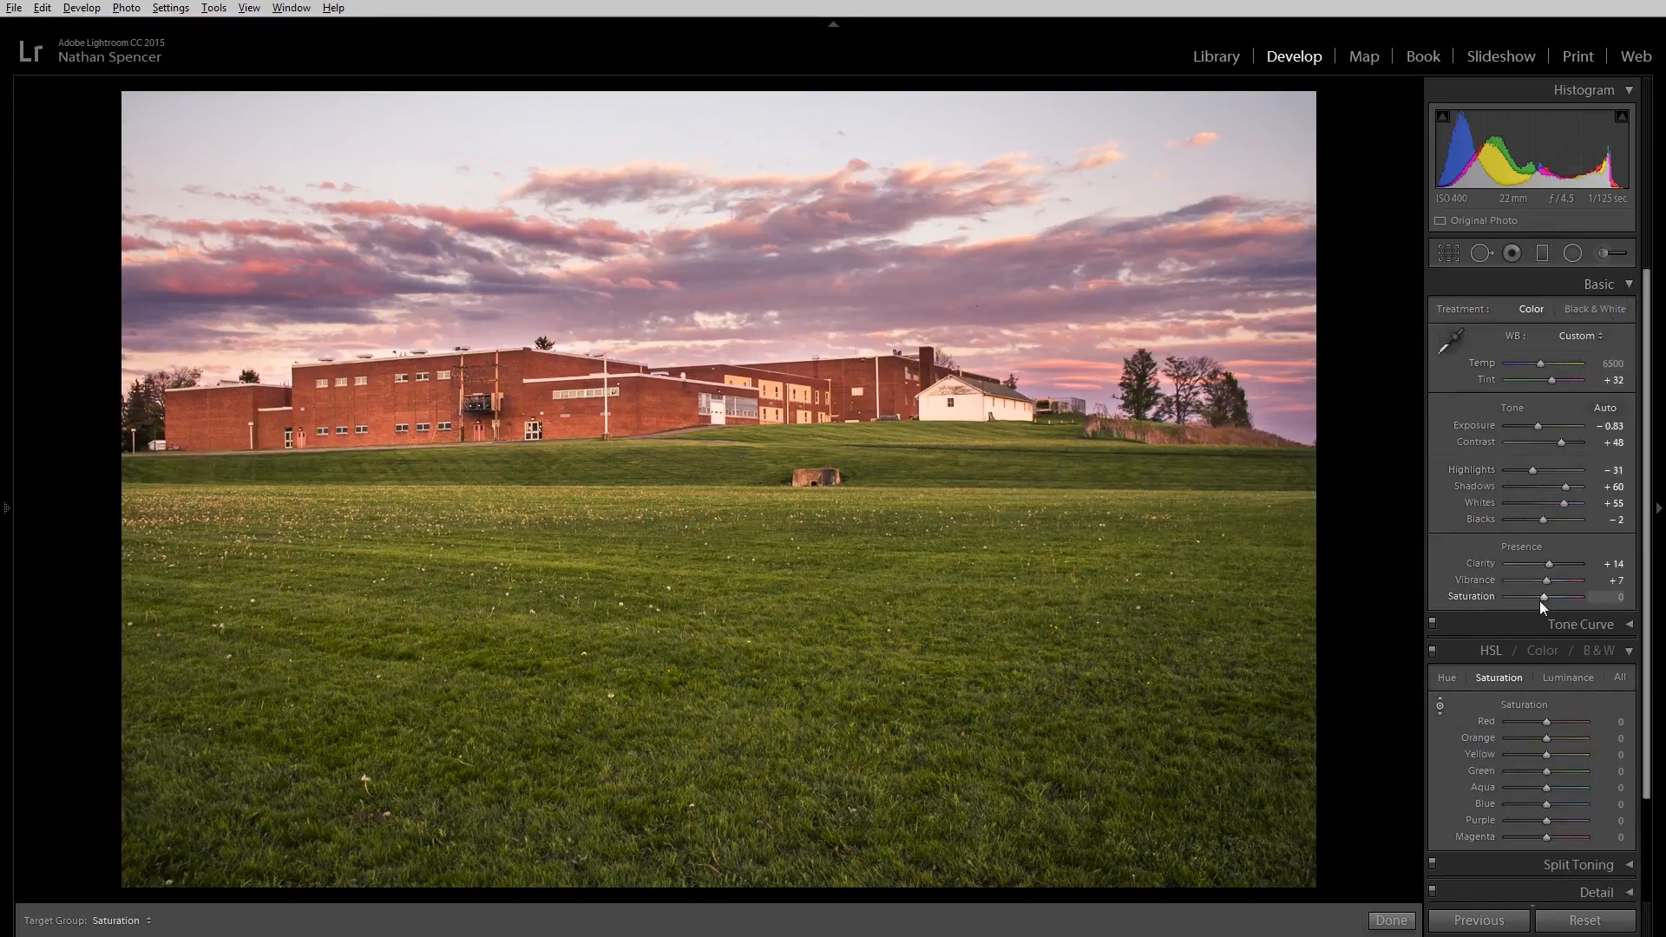
pyautogui.moveTo(1544, 600); pyautogui.dragTo(1575, 601)
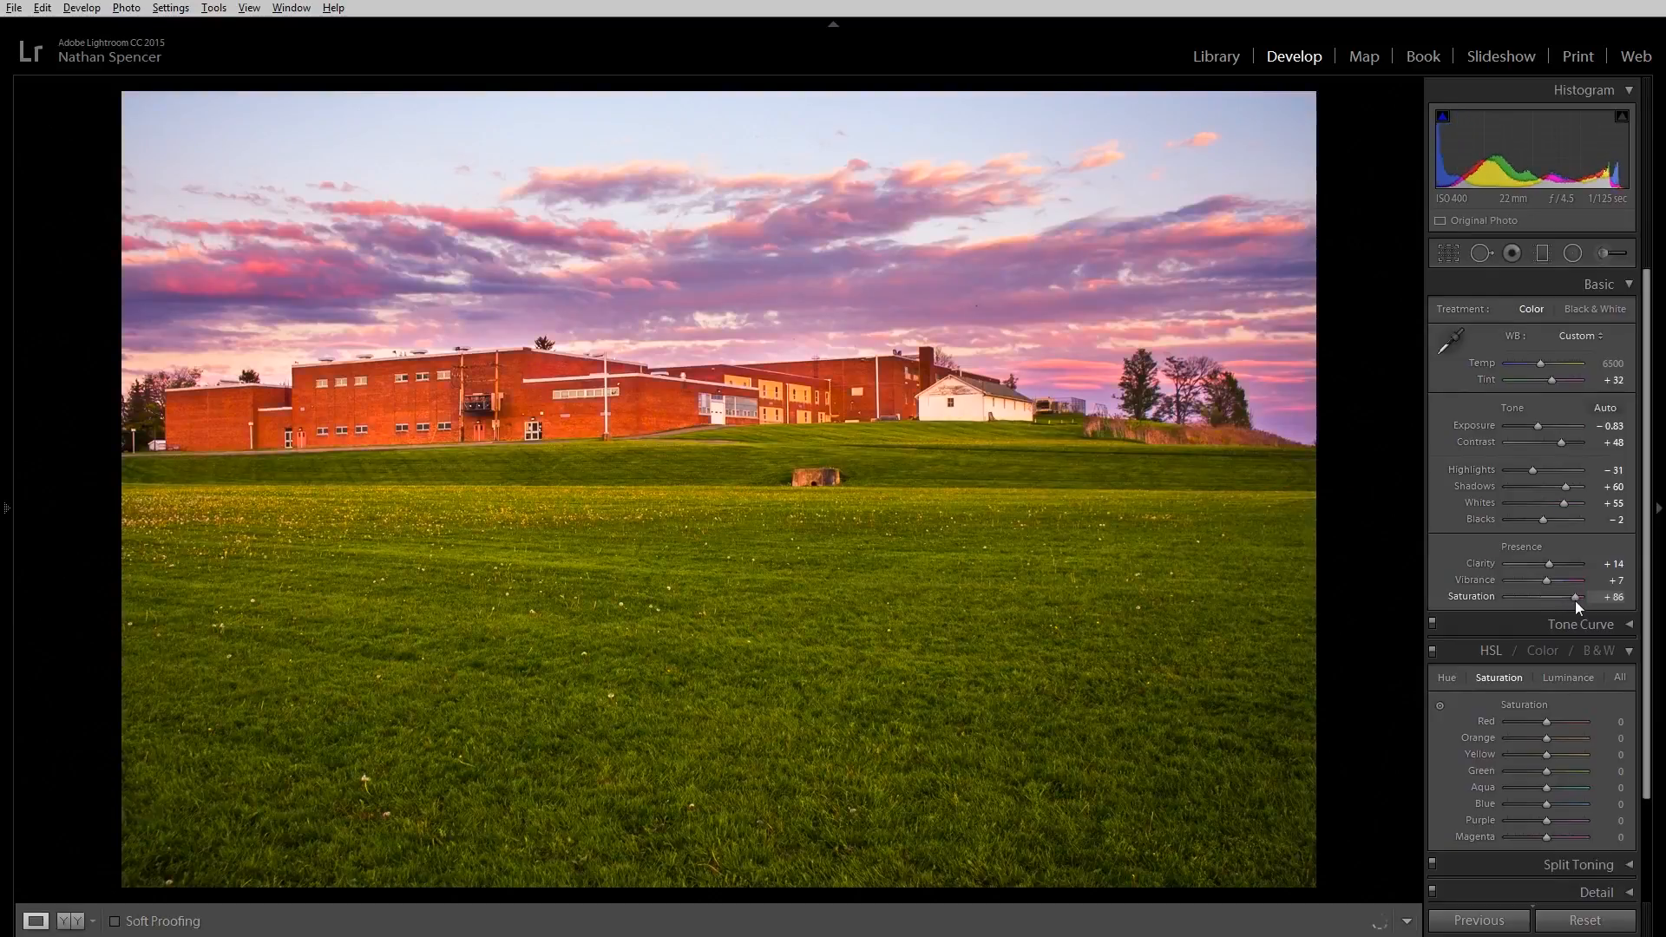
pyautogui.doubleClick(1572, 601)
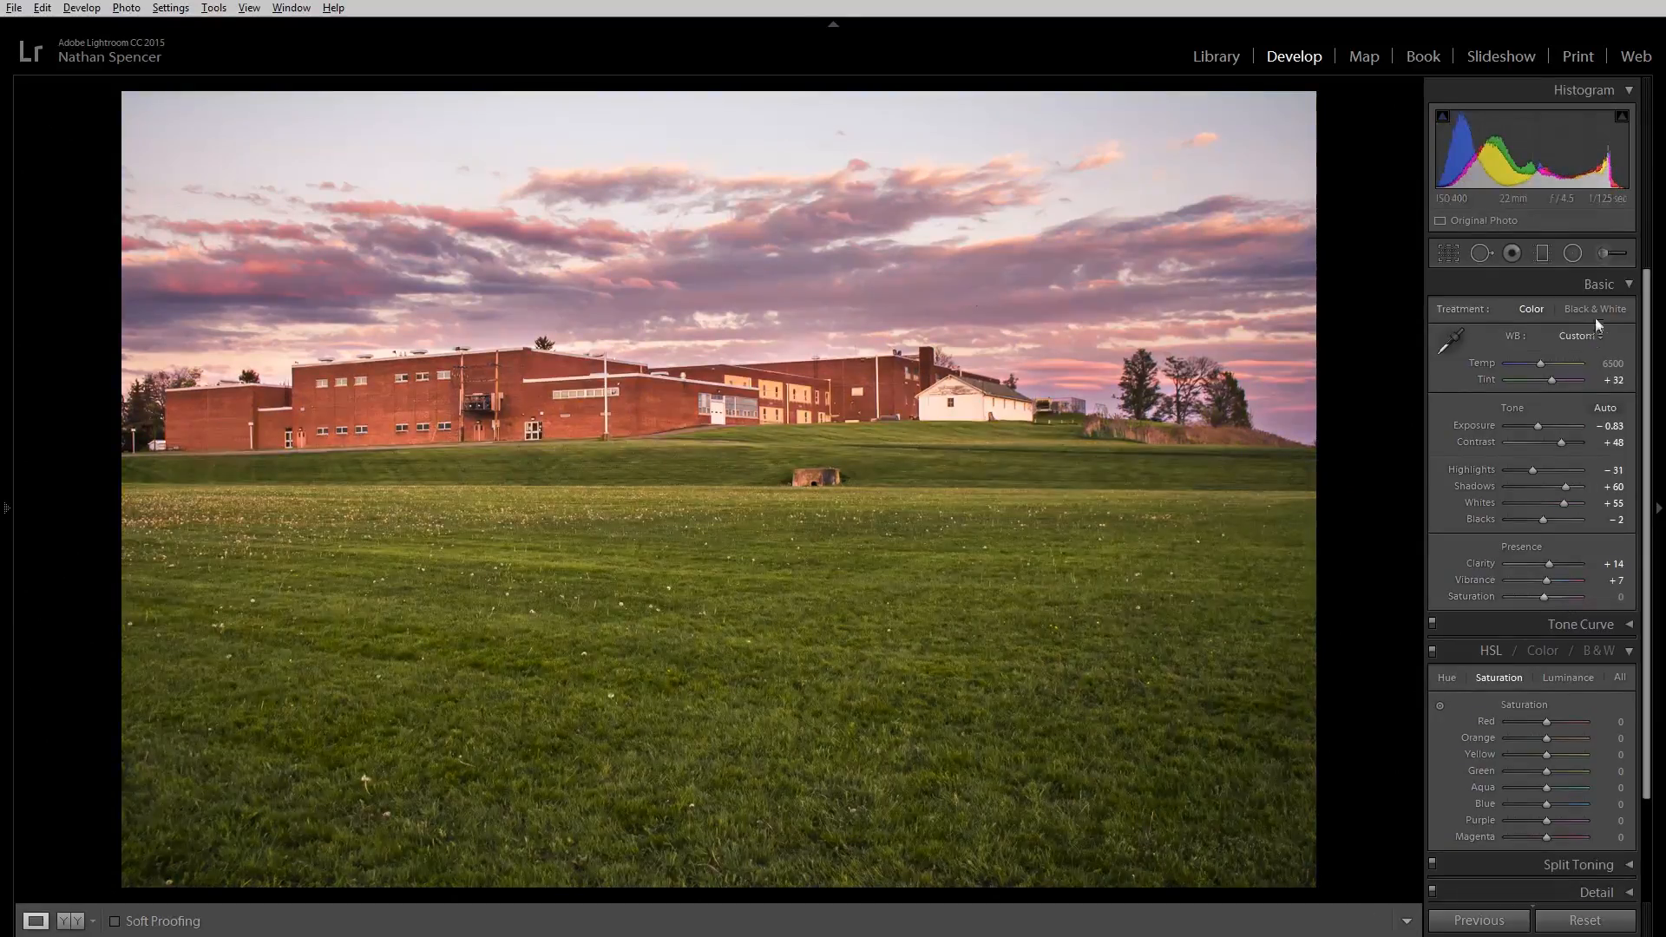
pyautogui.click(1624, 285)
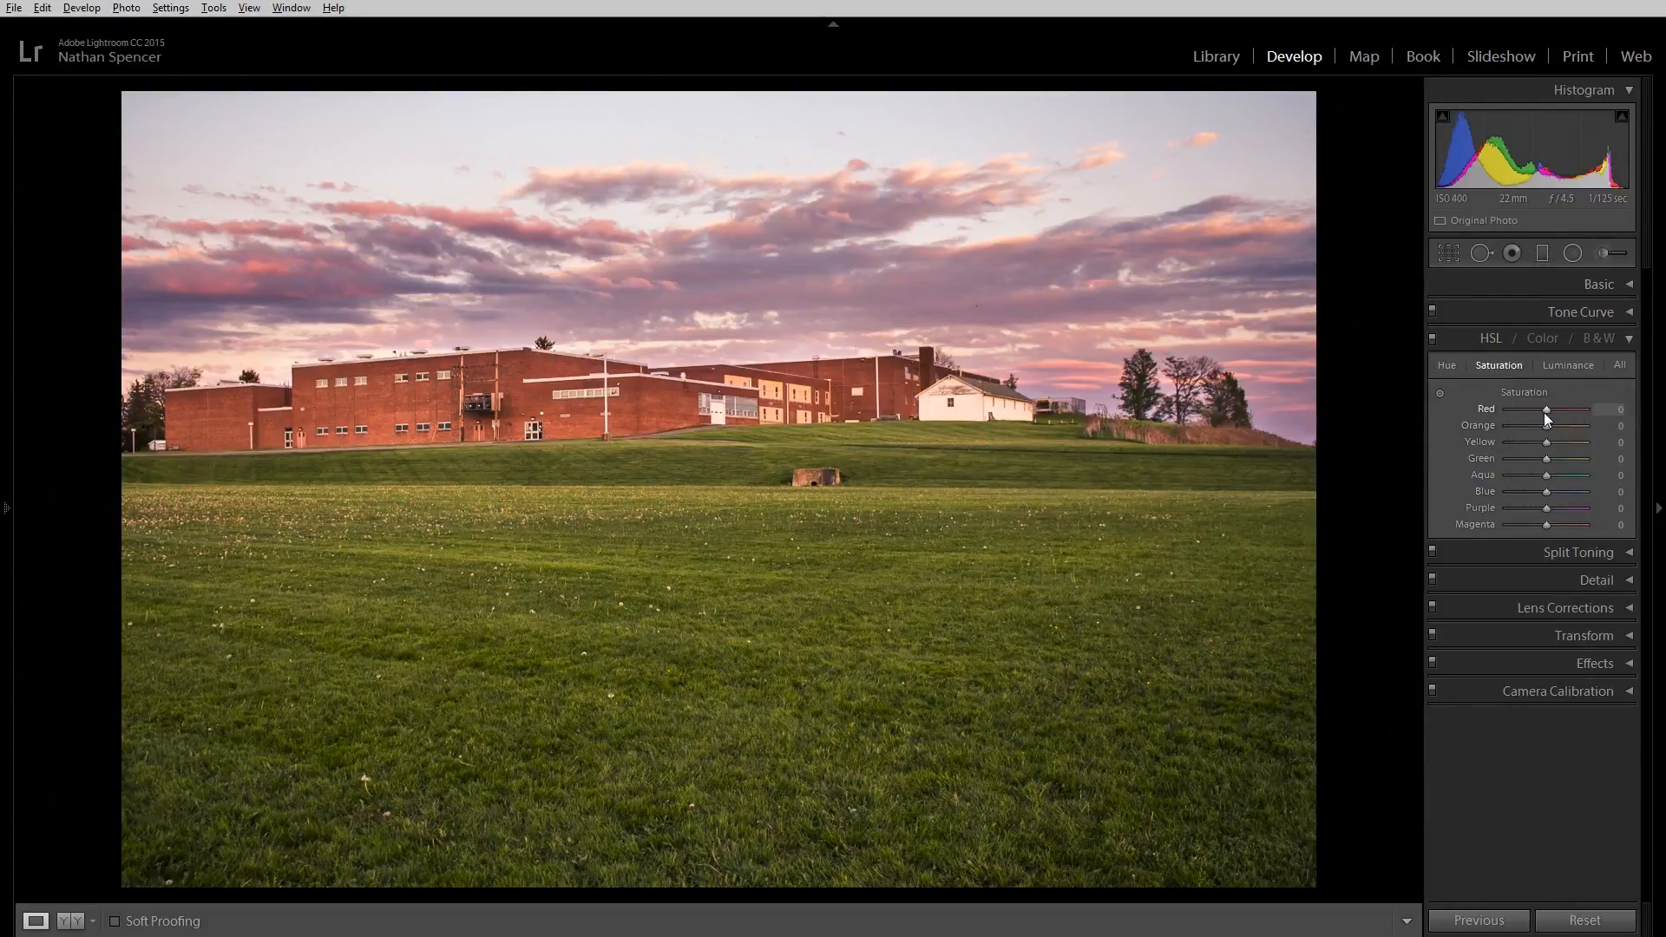
# - Set the Red saturation to −7 after trying both extremes, and test Orange saturation at +69 before restoring it to 0
pyautogui.moveTo(1551, 419); pyautogui.dragTo(1478, 415)
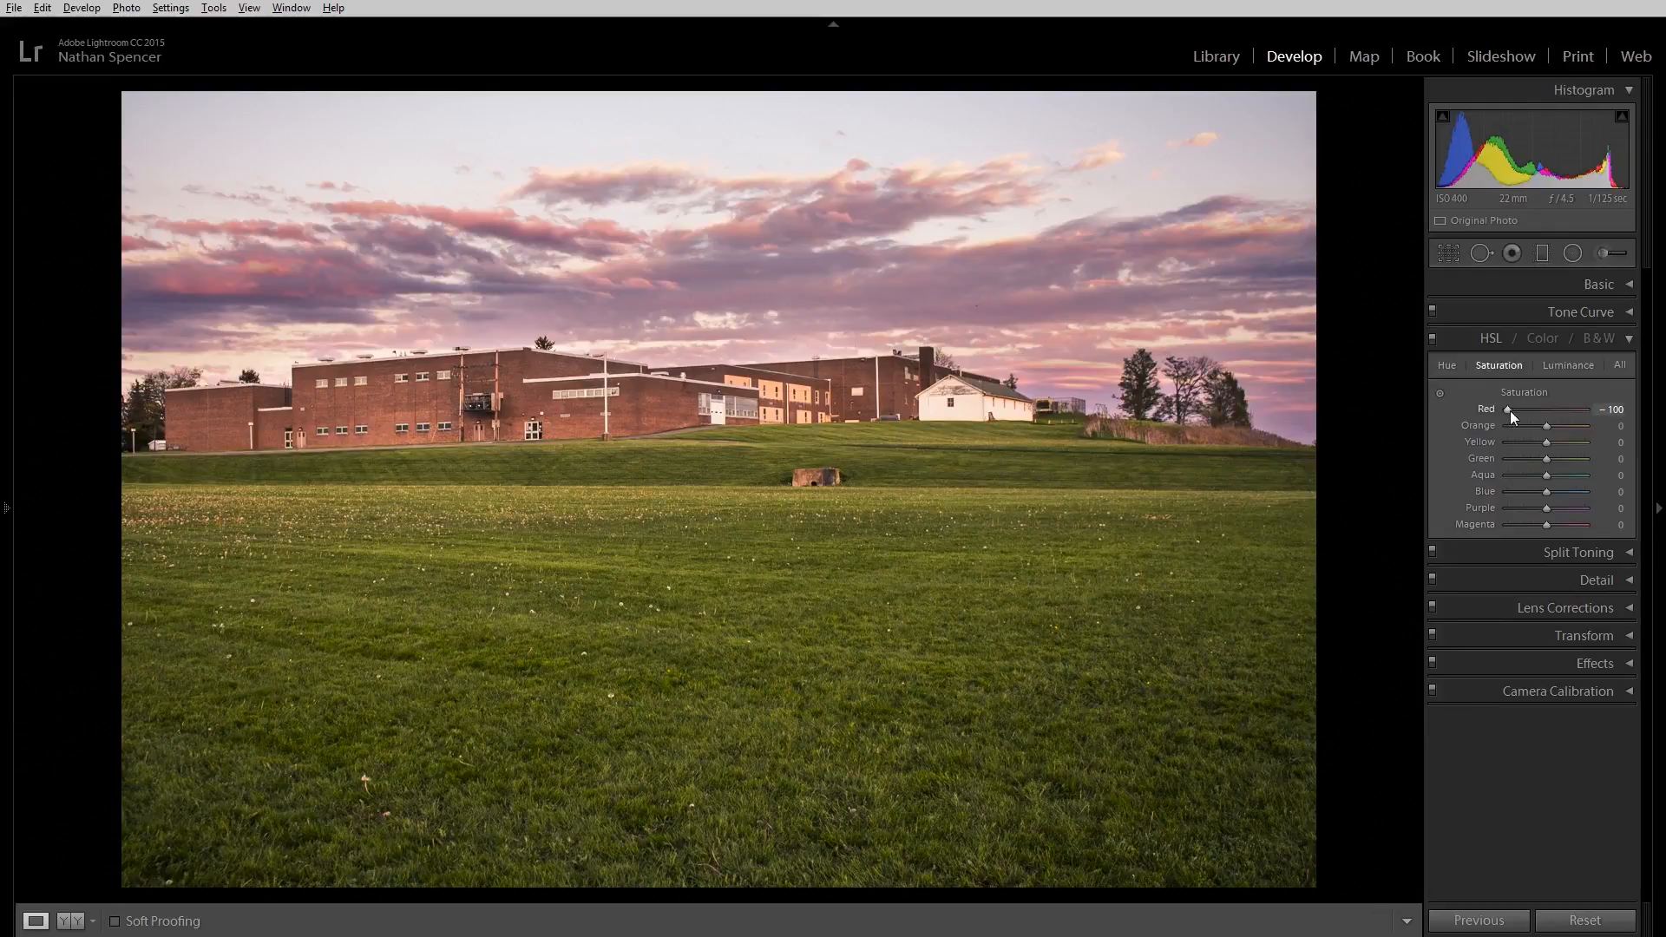
pyautogui.moveTo(1509, 409); pyautogui.dragTo(1595, 416)
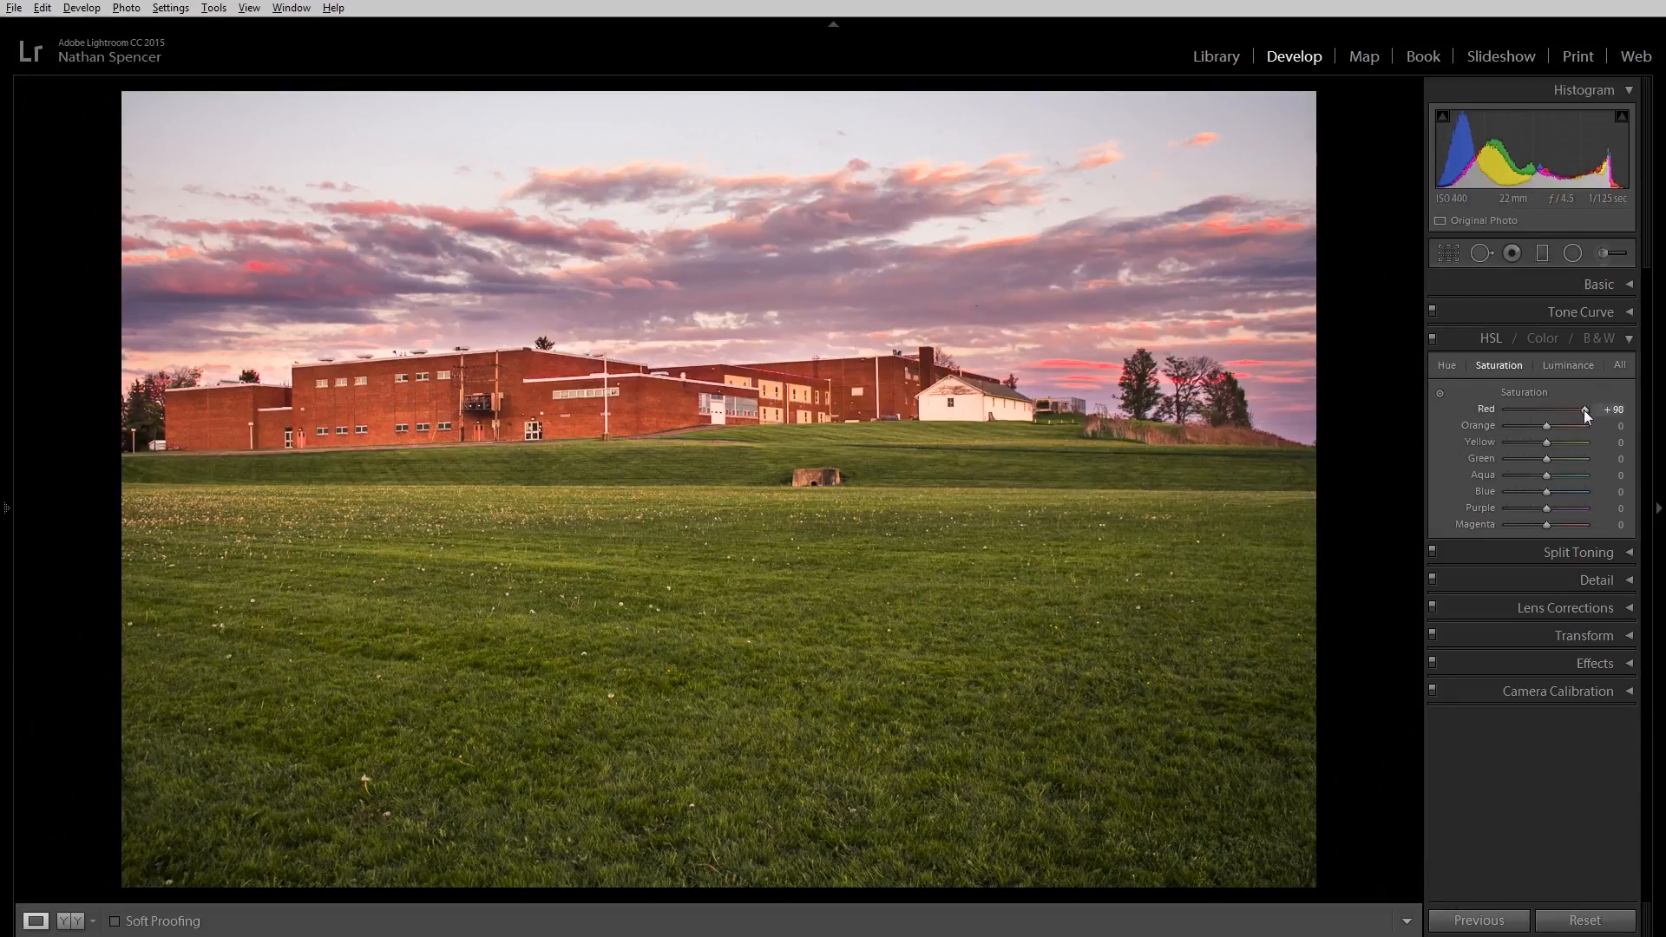
pyautogui.moveTo(1585, 410); pyautogui.dragTo(1543, 410)
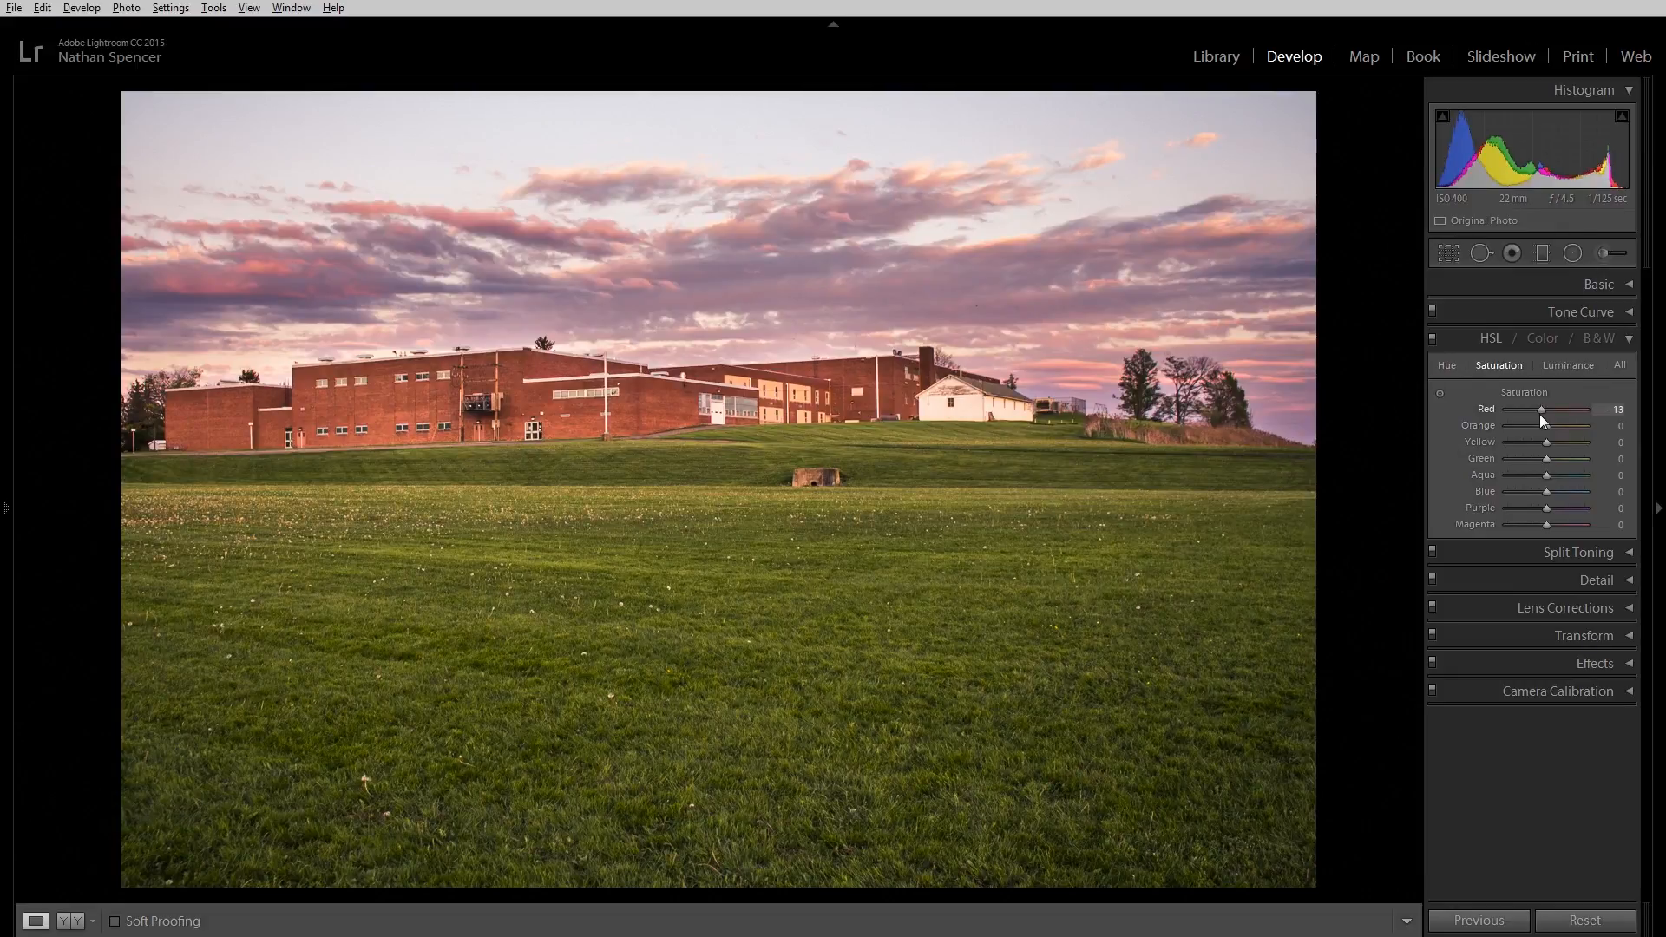
pyautogui.moveTo(1540, 416); pyautogui.dragTo(1524, 420)
pyautogui.moveTo(1547, 426); pyautogui.dragTo(1574, 449)
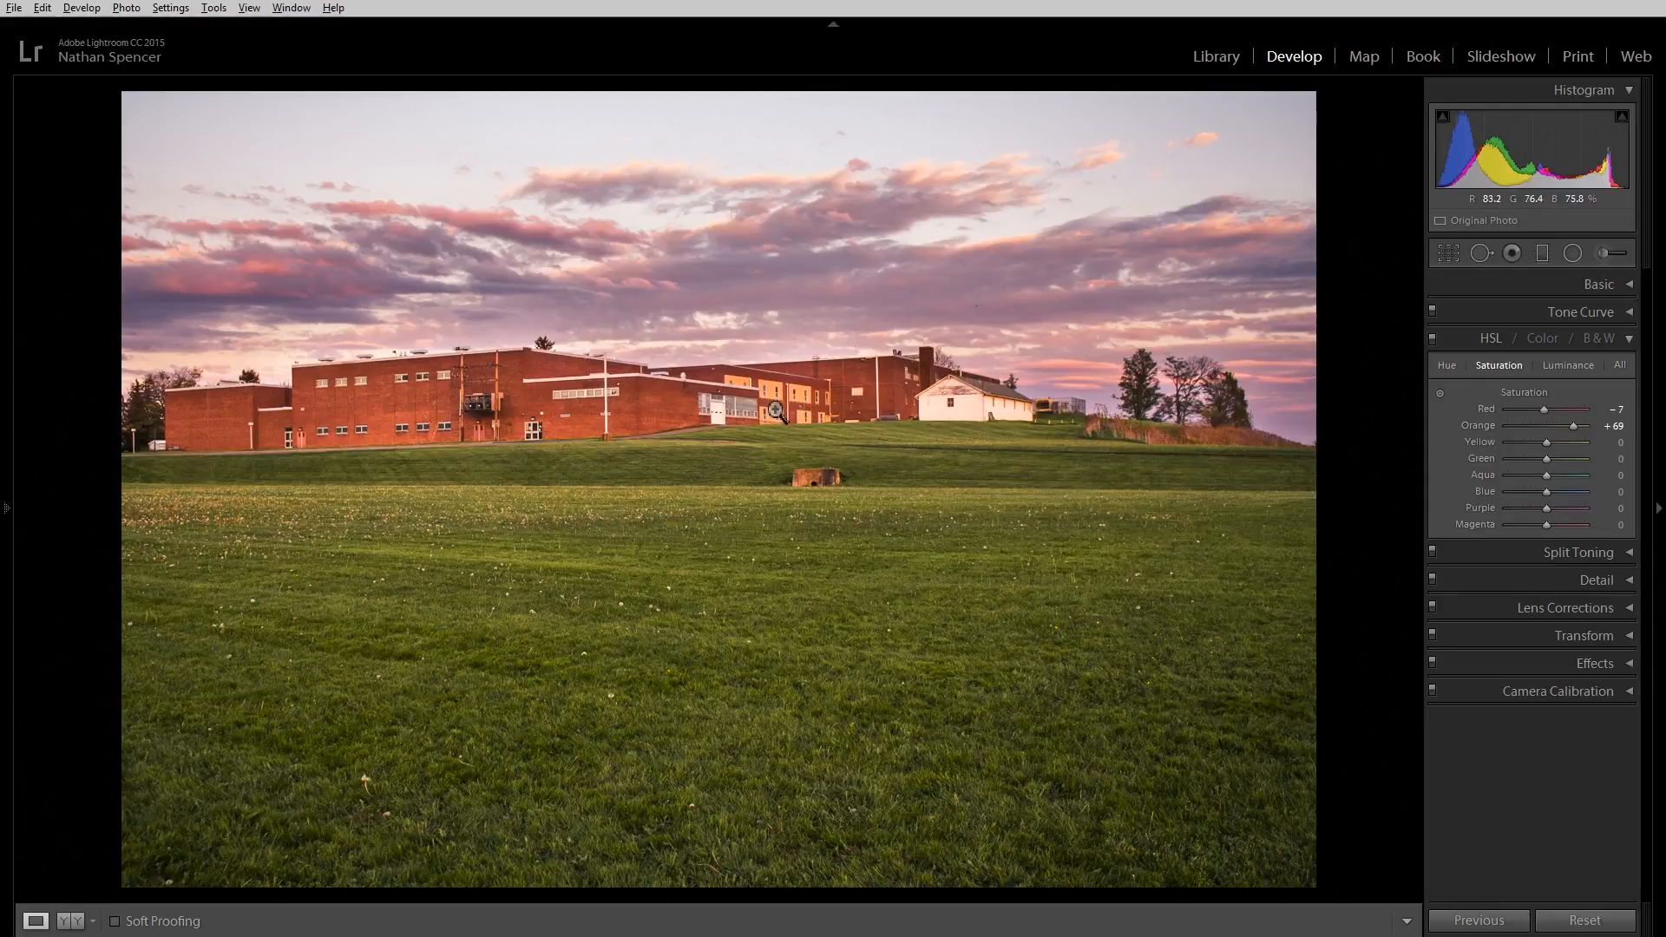
pyautogui.moveTo(1564, 429)
pyautogui.mouseDown()
pyautogui.moveTo(1515, 422)
pyautogui.moveTo(1543, 431)
pyautogui.mouseUp()
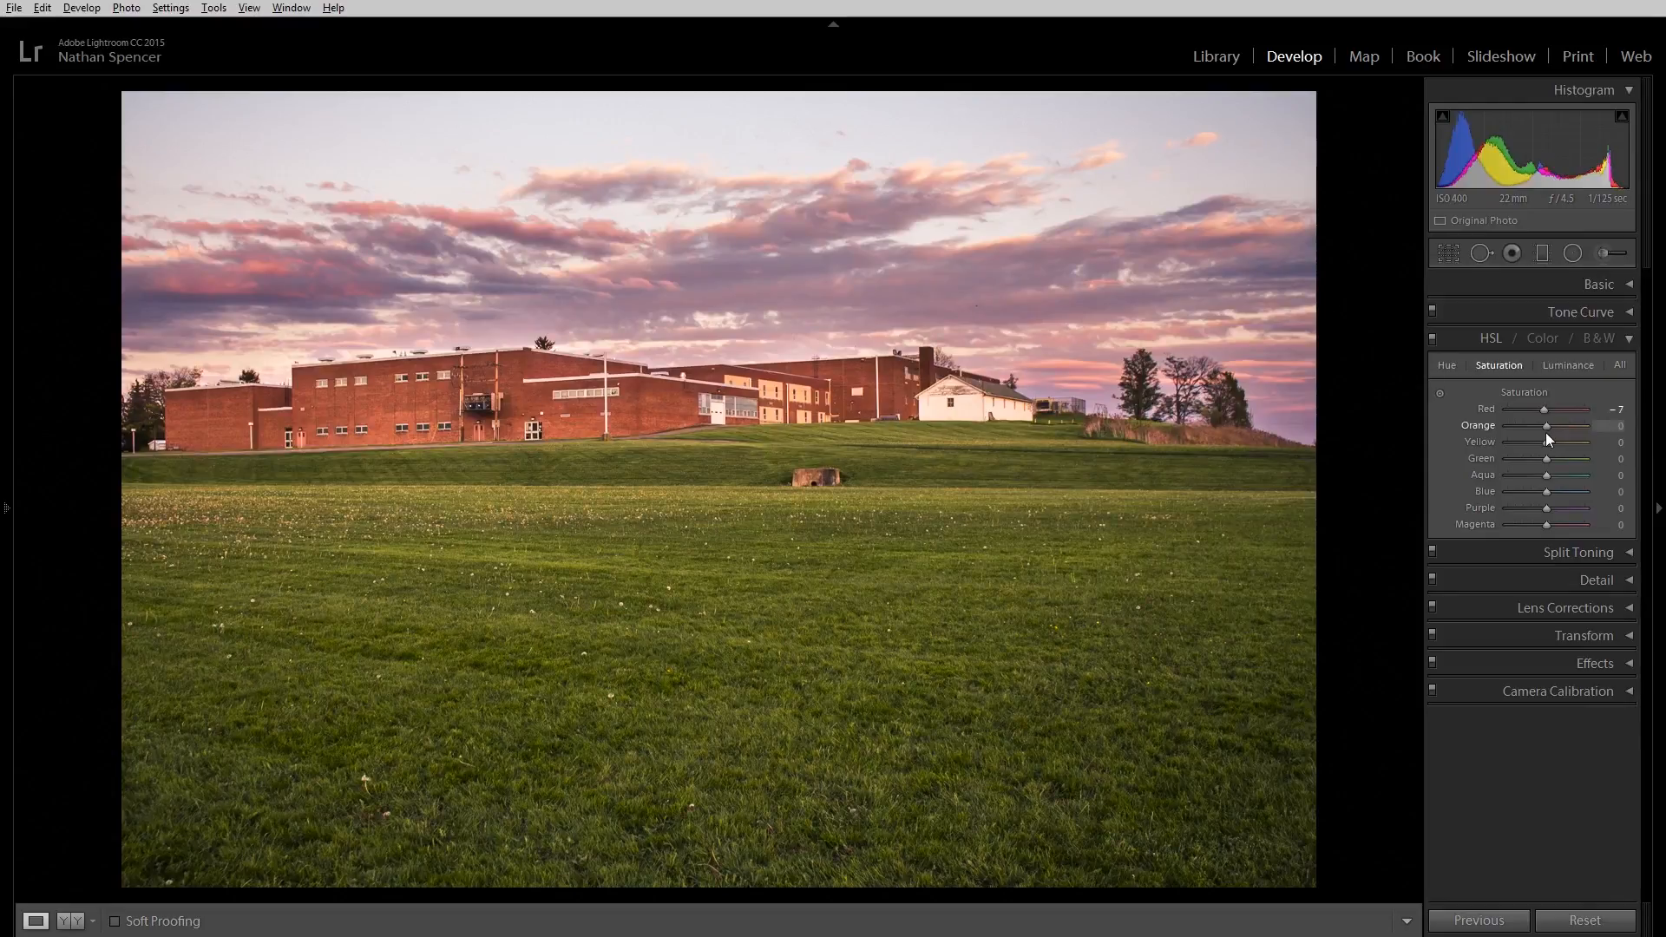
# - Set both the Yellow and Green saturation to +7 in HSL to enrich the grass
pyautogui.moveTo(1516, 445)
pyautogui.mouseDown()
pyautogui.moveTo(1565, 461)
pyautogui.moveTo(1526, 456)
pyautogui.mouseUp()
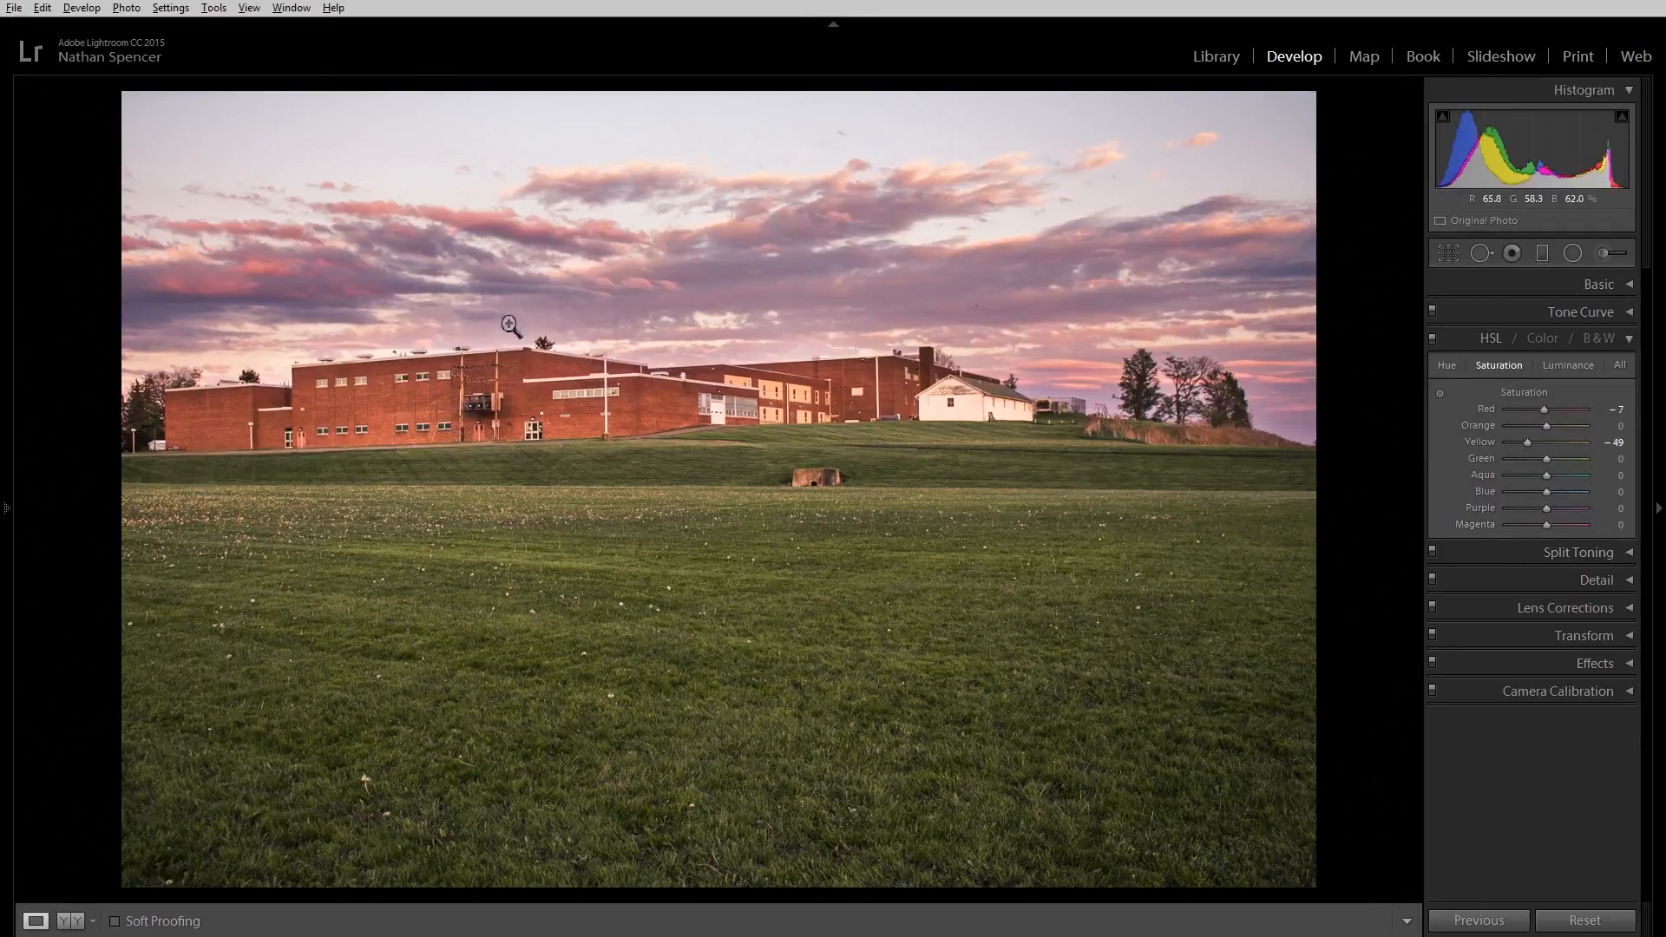
pyautogui.moveTo(1526, 442)
pyautogui.mouseDown()
pyautogui.moveTo(1569, 447)
pyautogui.moveTo(1545, 442)
pyautogui.mouseUp()
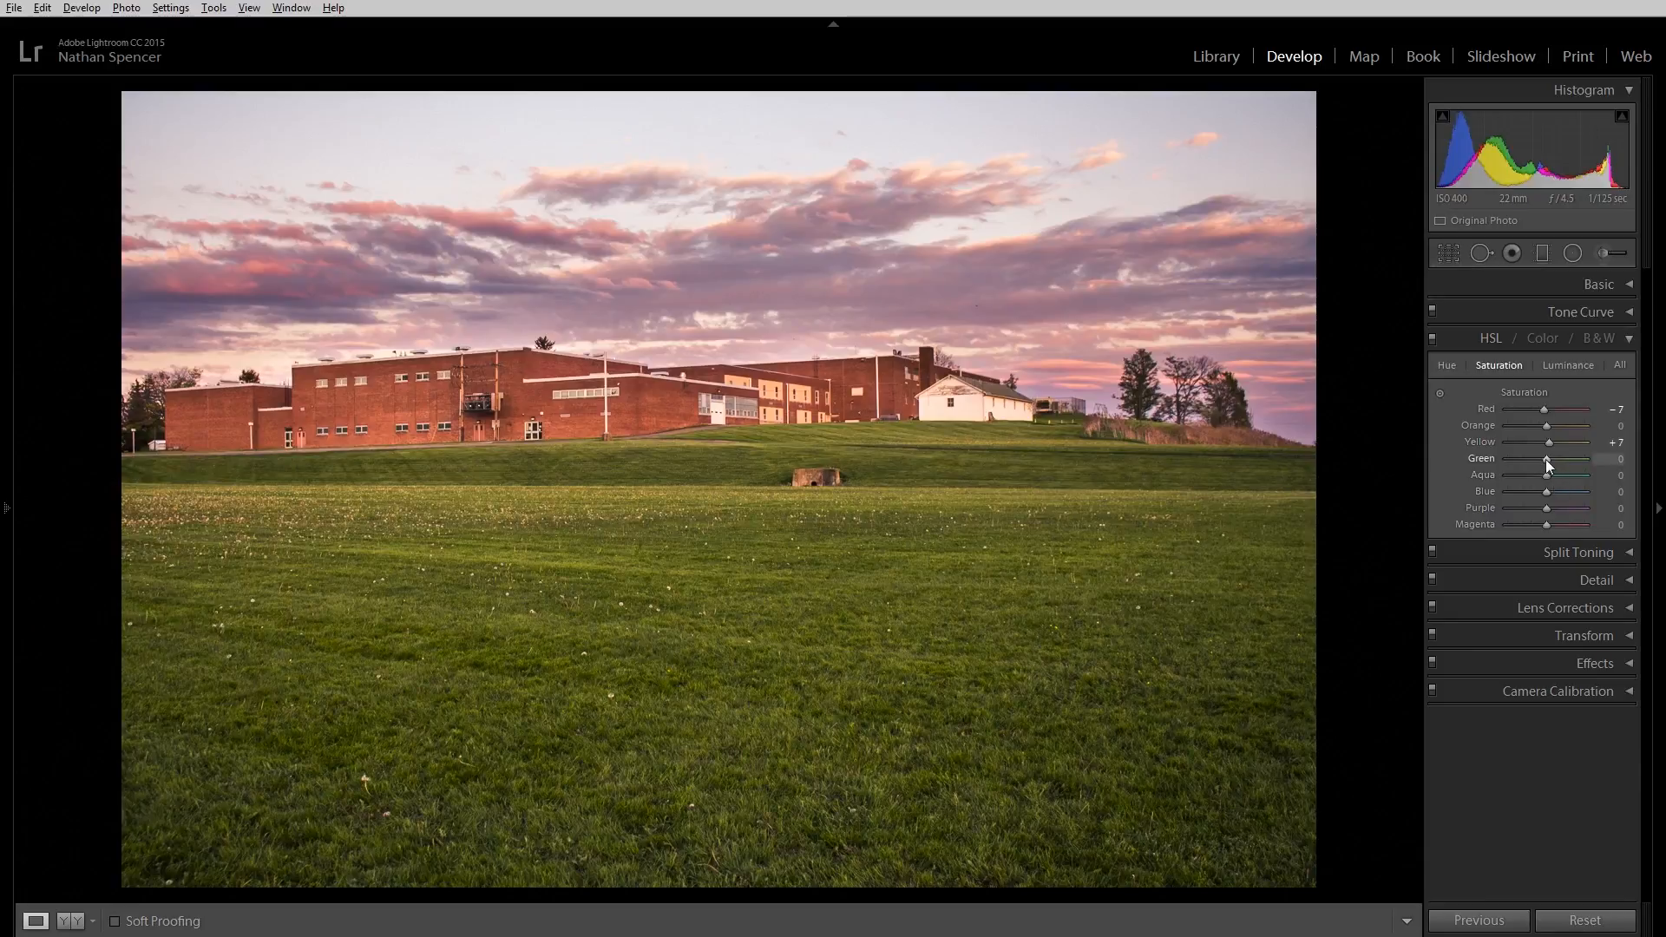
pyautogui.moveTo(1547, 460); pyautogui.dragTo(1583, 465)
pyautogui.moveTo(1564, 458)
pyautogui.mouseDown()
pyautogui.moveTo(1520, 454)
pyautogui.moveTo(1550, 461)
pyautogui.mouseUp()
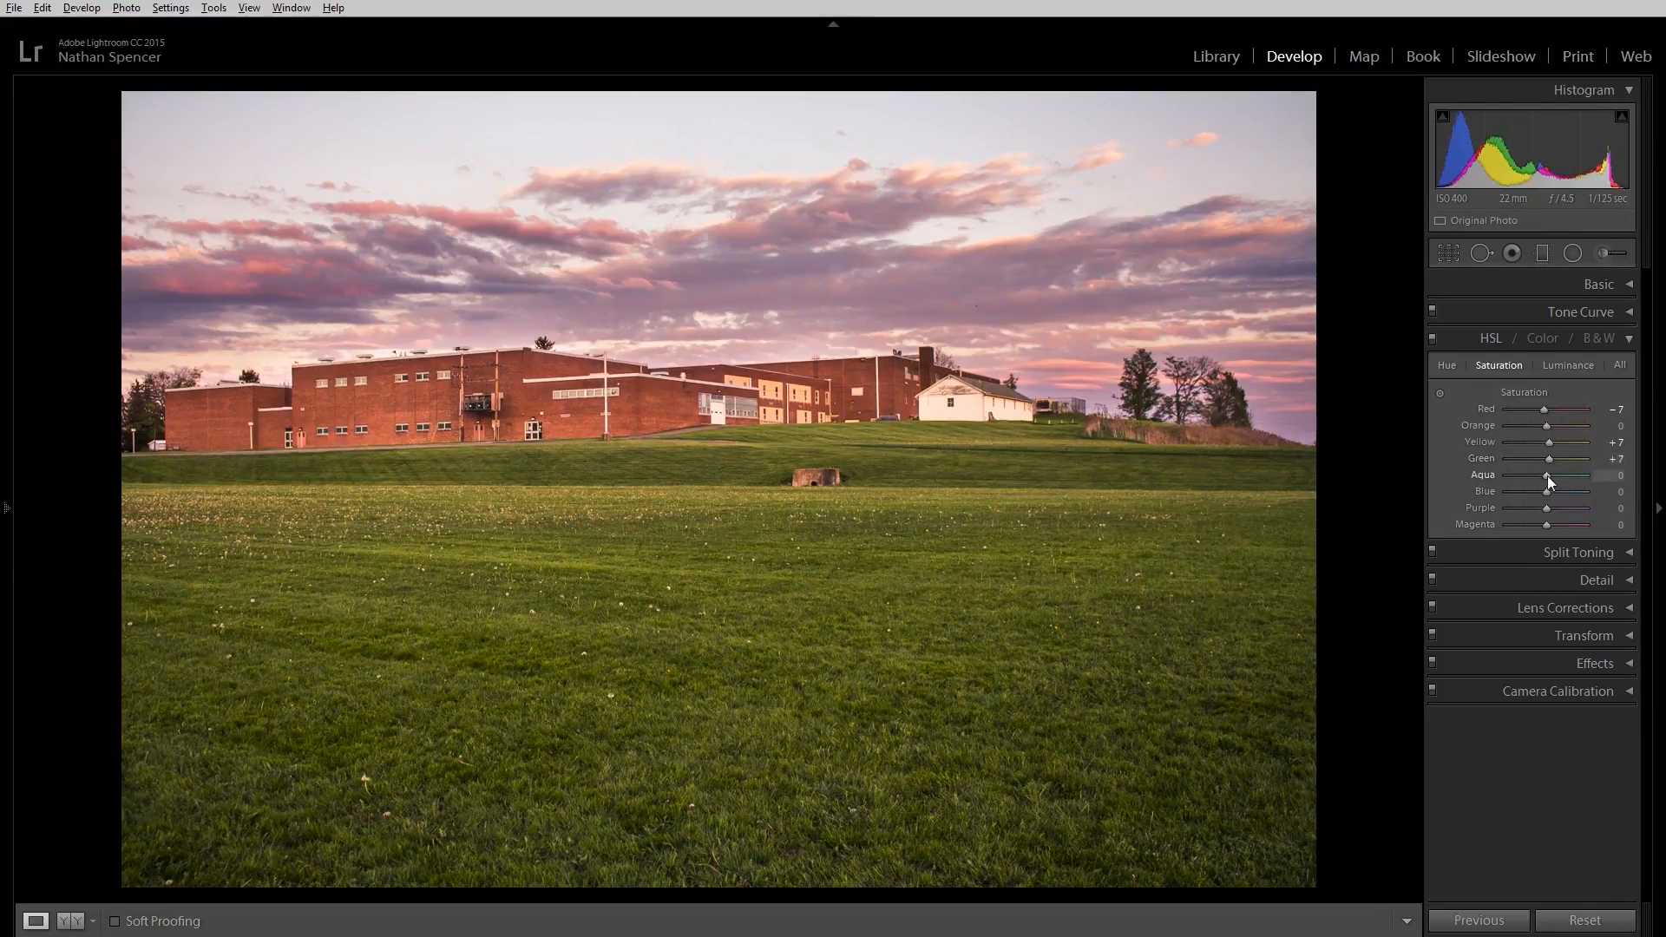
# - Test the Aqua saturation at −58 and reset it to 0, and set the Blue saturation to +38
pyautogui.moveTo(1548, 475); pyautogui.dragTo(1519, 477)
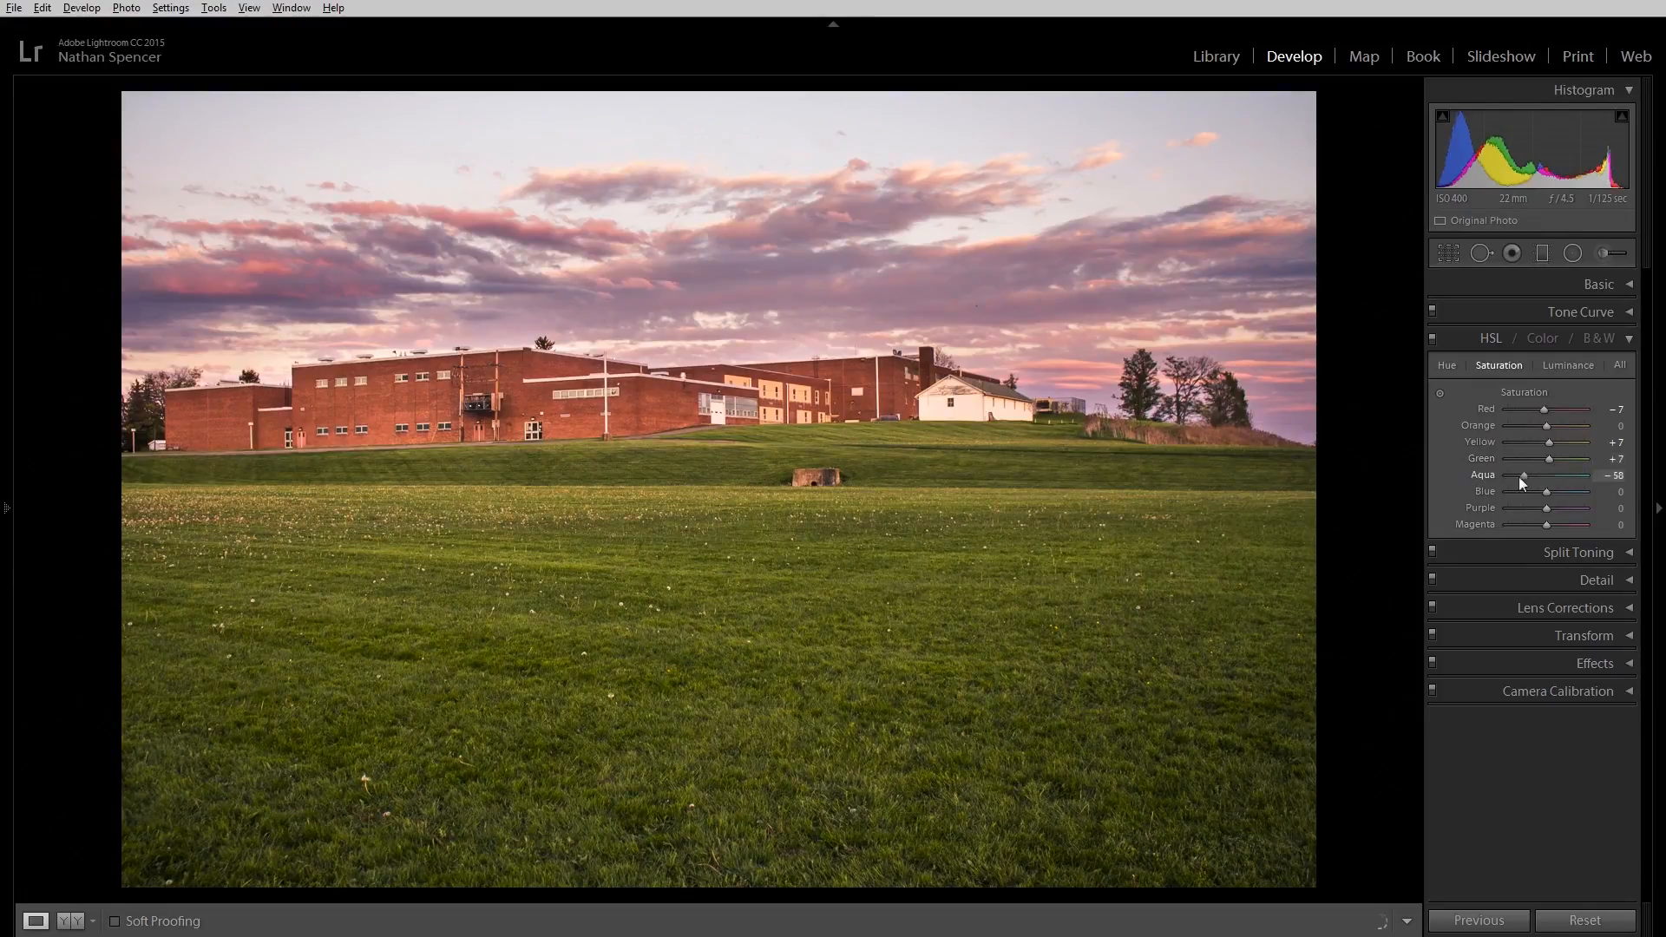
pyautogui.doubleClick(1571, 475)
pyautogui.moveTo(1548, 493)
pyautogui.mouseDown()
pyautogui.moveTo(1485, 492)
pyautogui.moveTo(1553, 503)
pyautogui.mouseUp()
pyautogui.moveTo(1527, 492); pyautogui.dragTo(1560, 501)
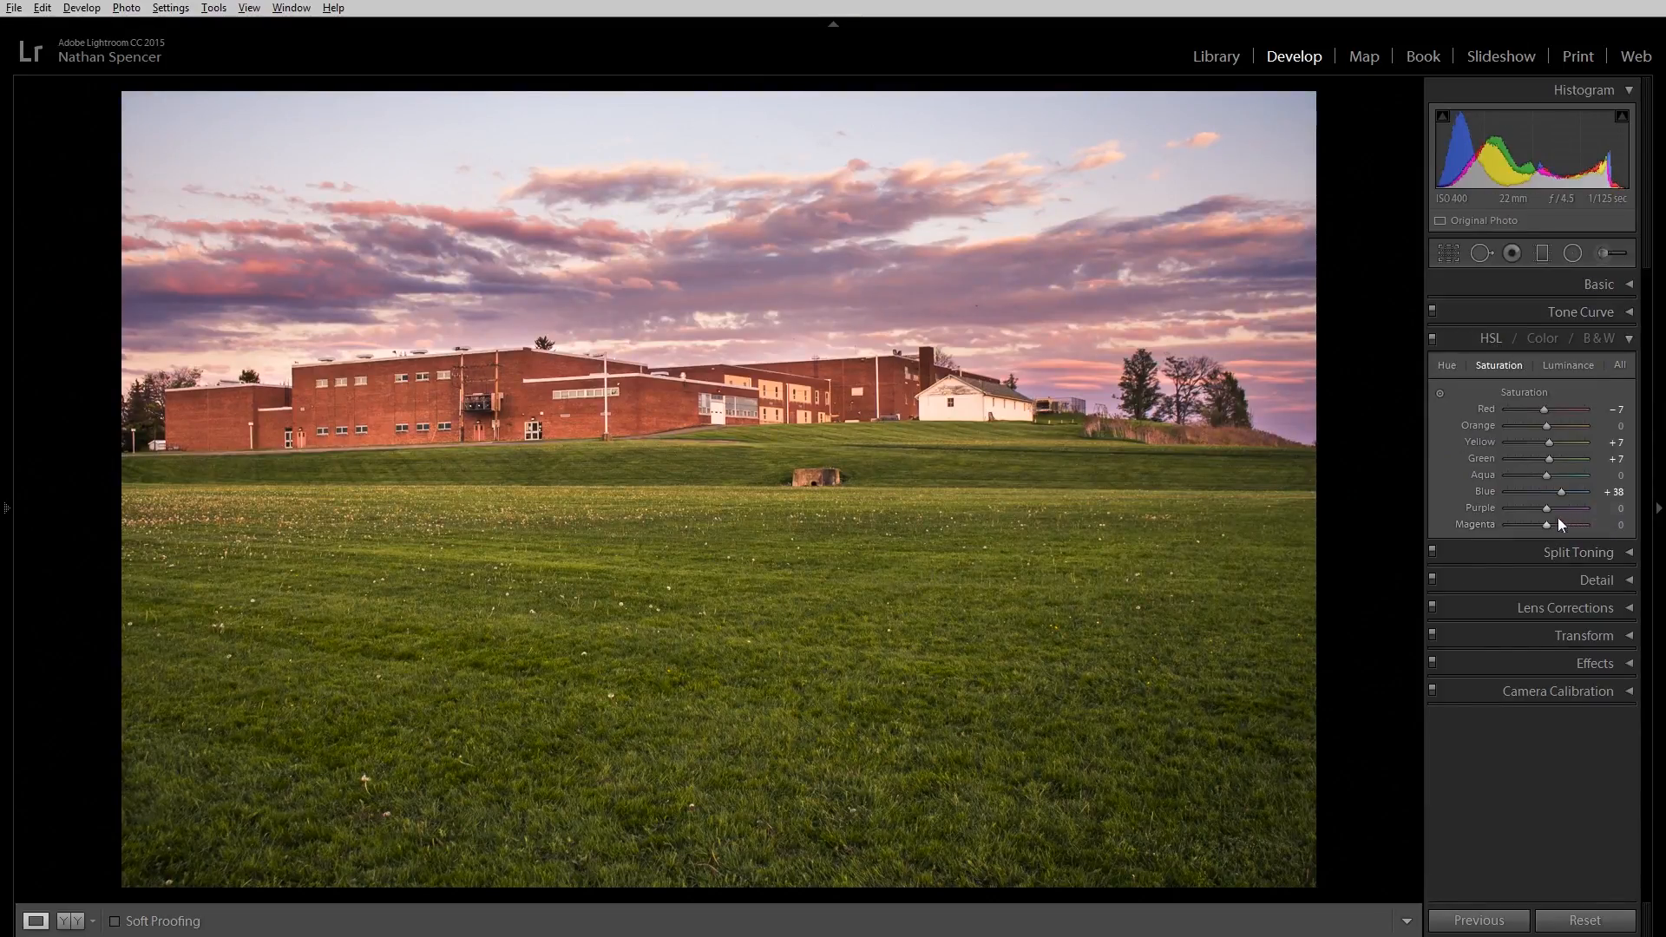
# - Fine-tune the Purple and Magenta saturation in HSL for the sunset clouds
pyautogui.moveTo(1548, 508); pyautogui.dragTo(1550, 509)
pyautogui.moveTo(1552, 508)
pyautogui.mouseDown()
pyautogui.moveTo(1586, 513)
pyautogui.moveTo(1525, 507)
pyautogui.moveTo(1543, 508)
pyautogui.mouseUp()
pyautogui.moveTo(1546, 525)
pyautogui.mouseDown()
pyautogui.moveTo(1503, 513)
pyautogui.moveTo(1562, 531)
pyautogui.moveTo(1543, 529)
pyautogui.mouseUp()
pyautogui.moveTo(1544, 524)
pyautogui.mouseDown()
pyautogui.moveTo(1558, 533)
pyautogui.moveTo(1532, 535)
pyautogui.mouseUp()
# - Switch HSL to the Luminance group, and set the Basic Highlights to −33 after trying +100
pyautogui.click(1569, 366)
pyautogui.click(1631, 283)
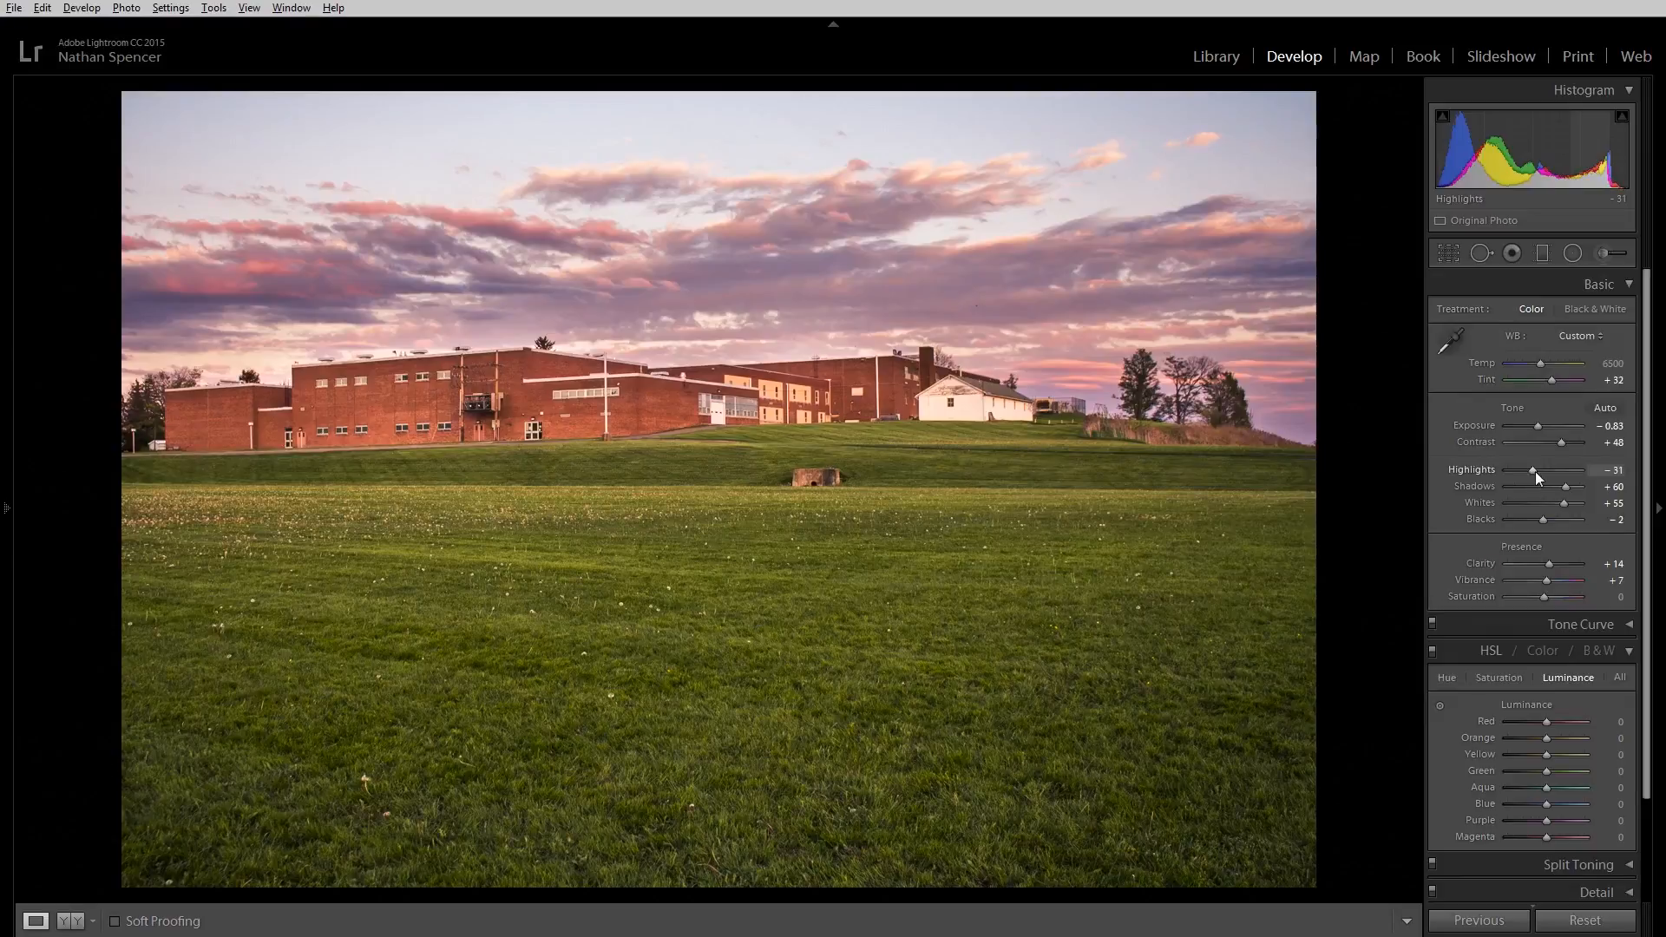
pyautogui.moveTo(1531, 474); pyautogui.dragTo(1636, 478)
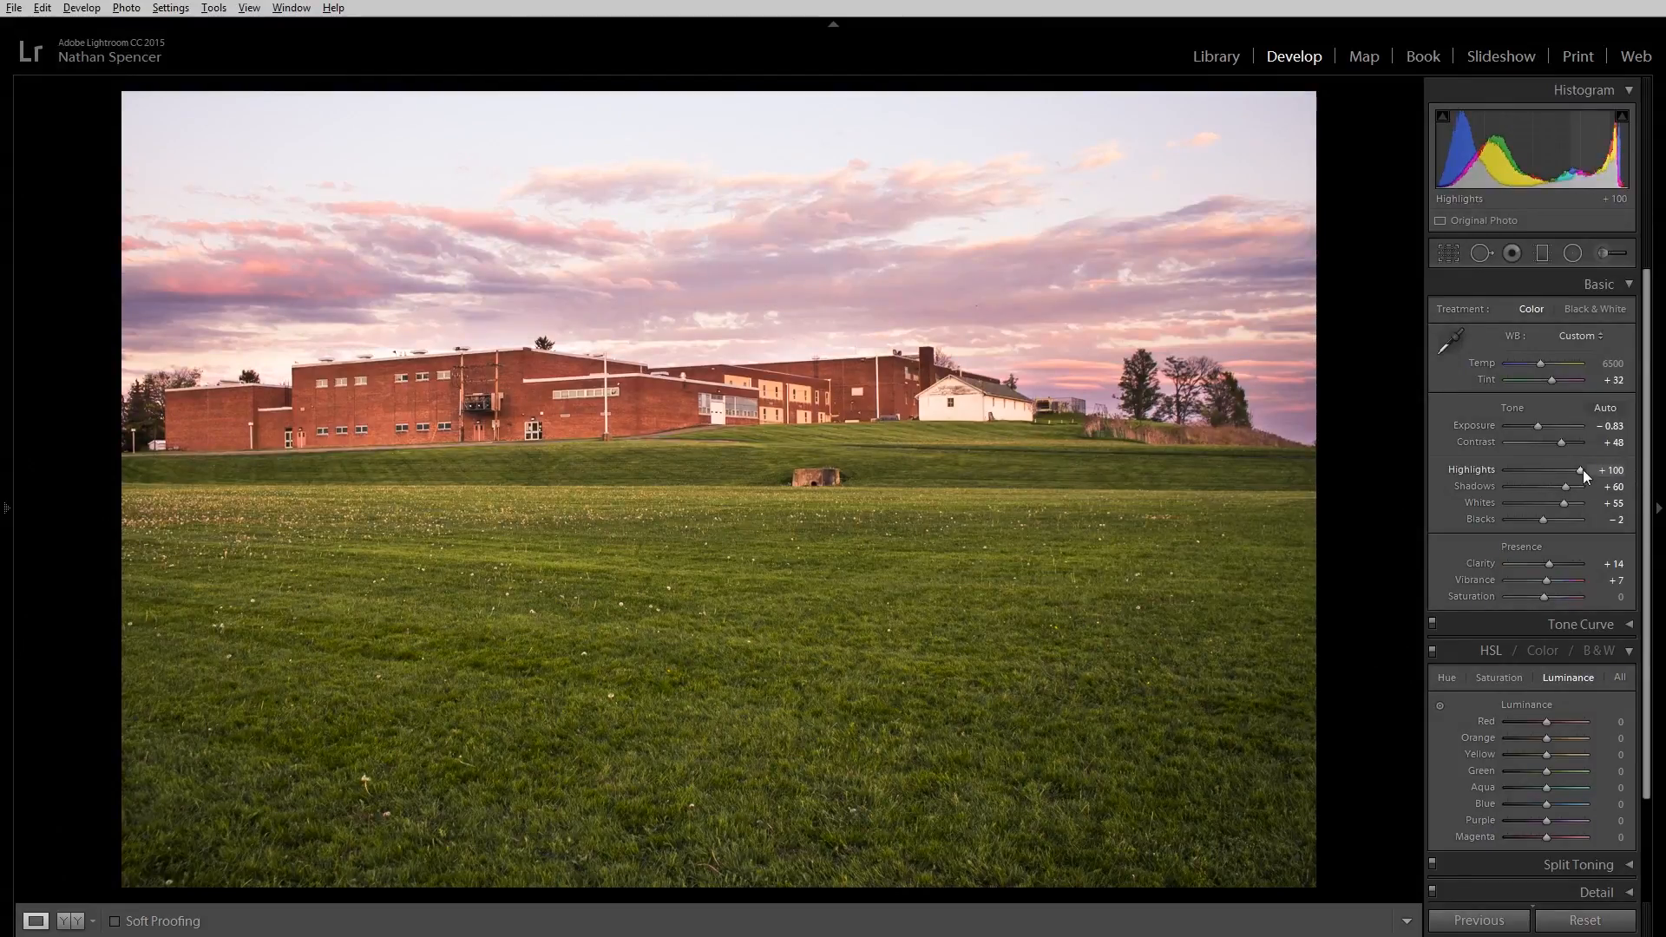
pyautogui.moveTo(1581, 470); pyautogui.dragTo(1530, 470)
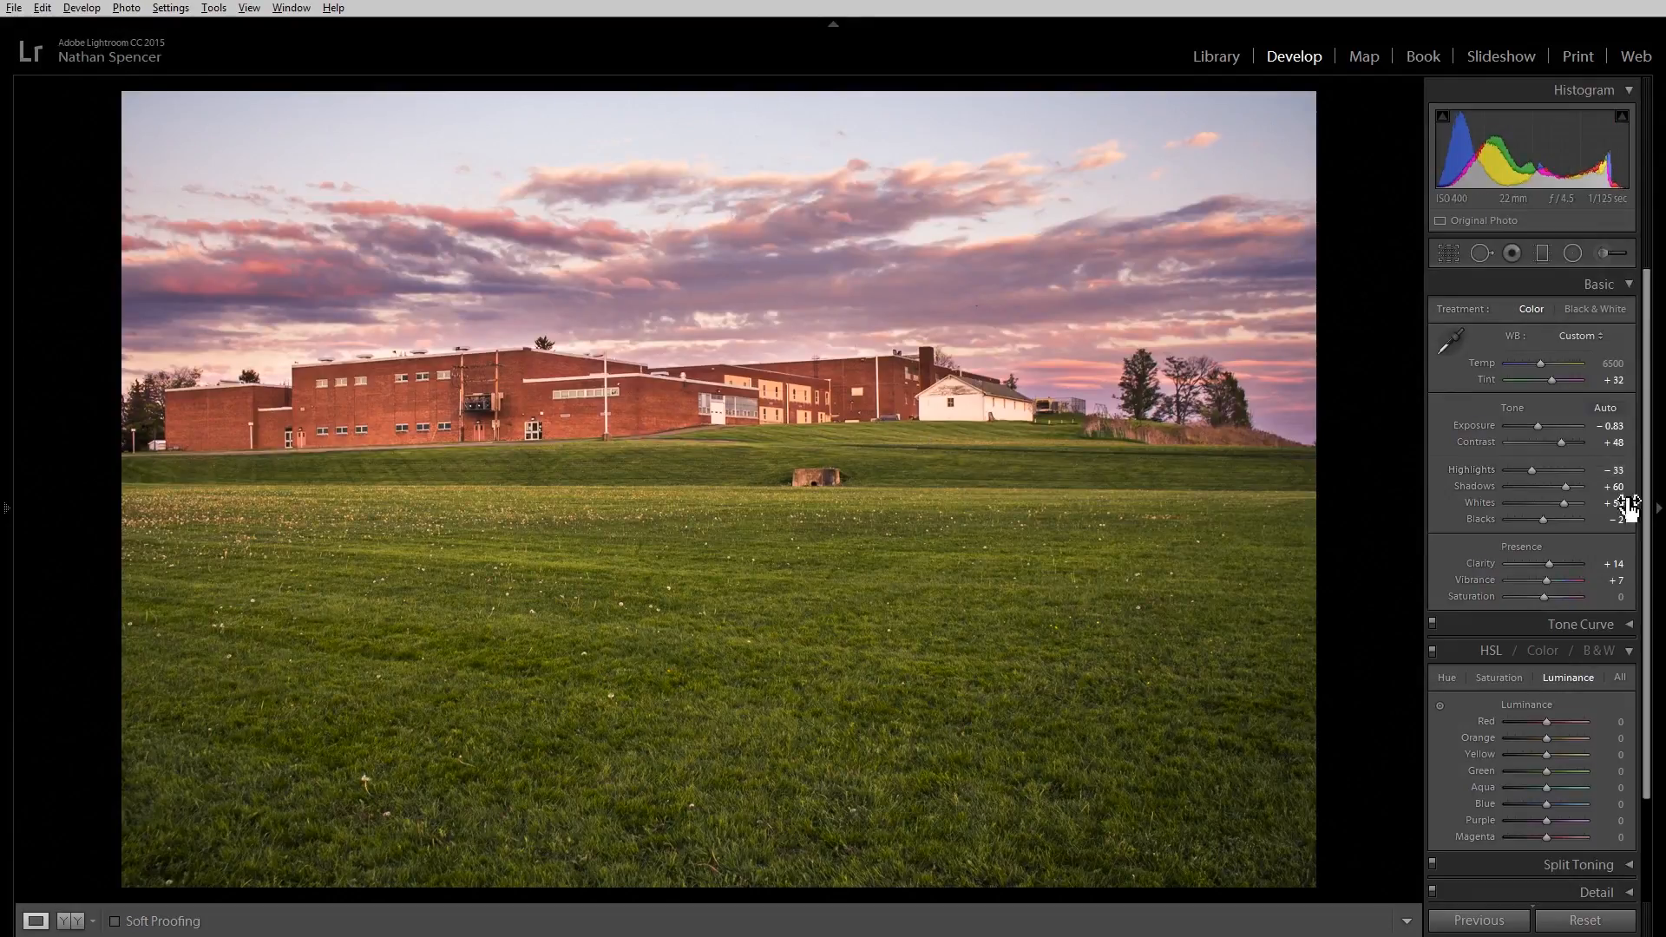
# - Collapse the Basic adjustments and set the HSL Blue luminance to −44 to darken the sky, after testing −100
pyautogui.click(1605, 284)
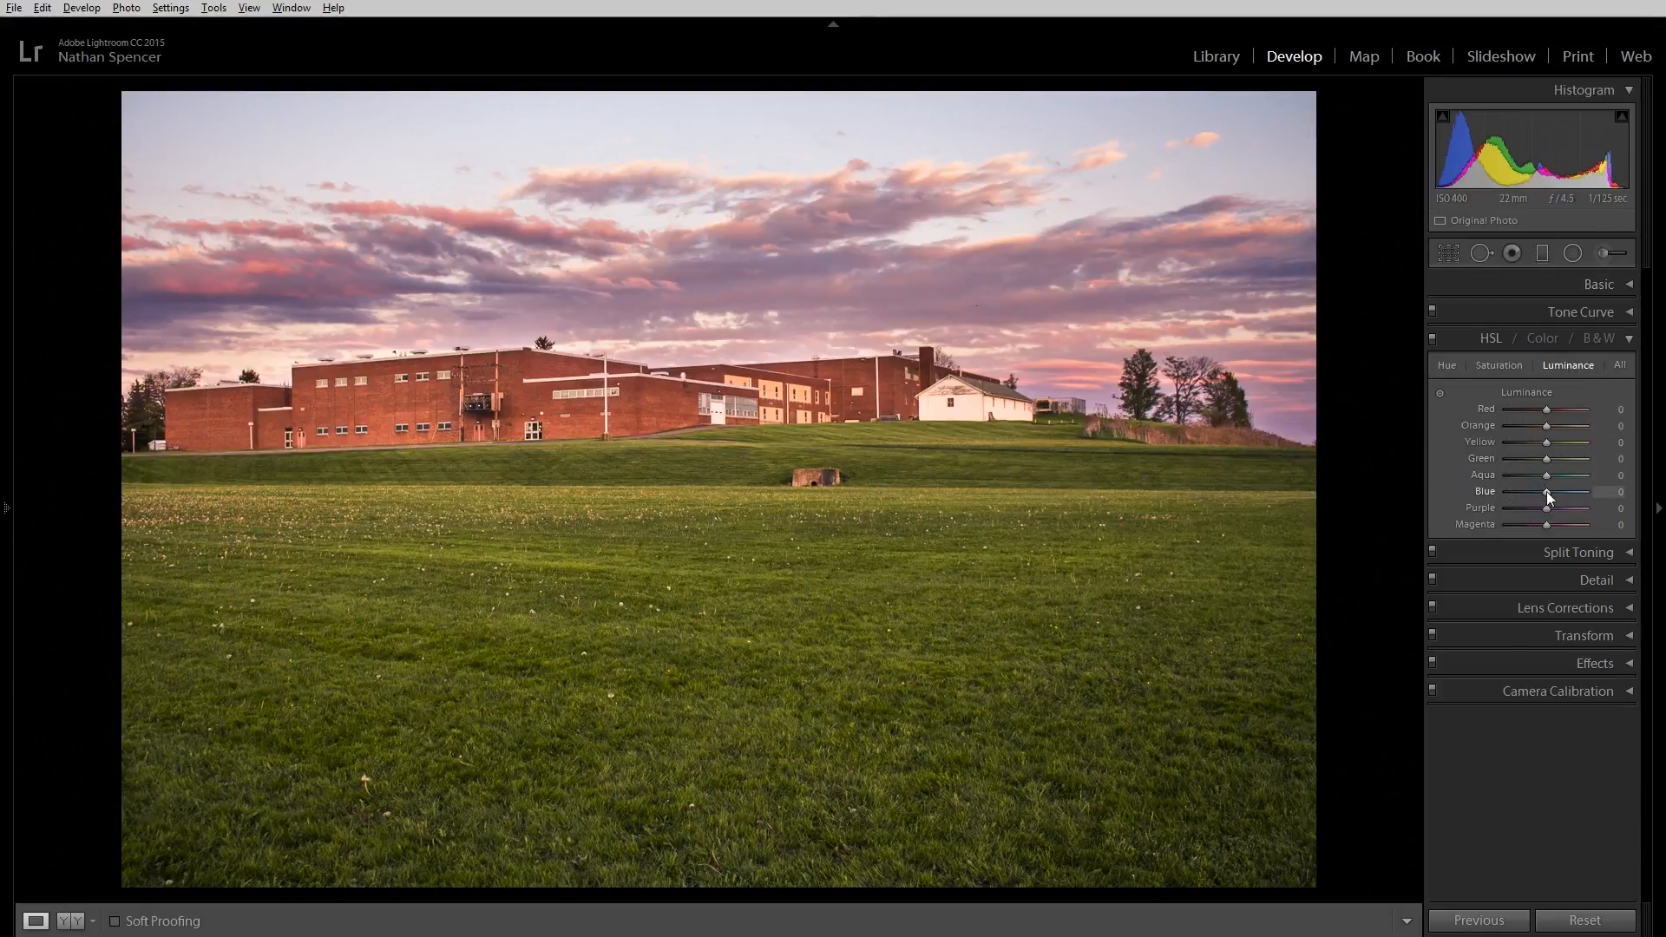
pyautogui.moveTo(1548, 491); pyautogui.dragTo(1529, 490)
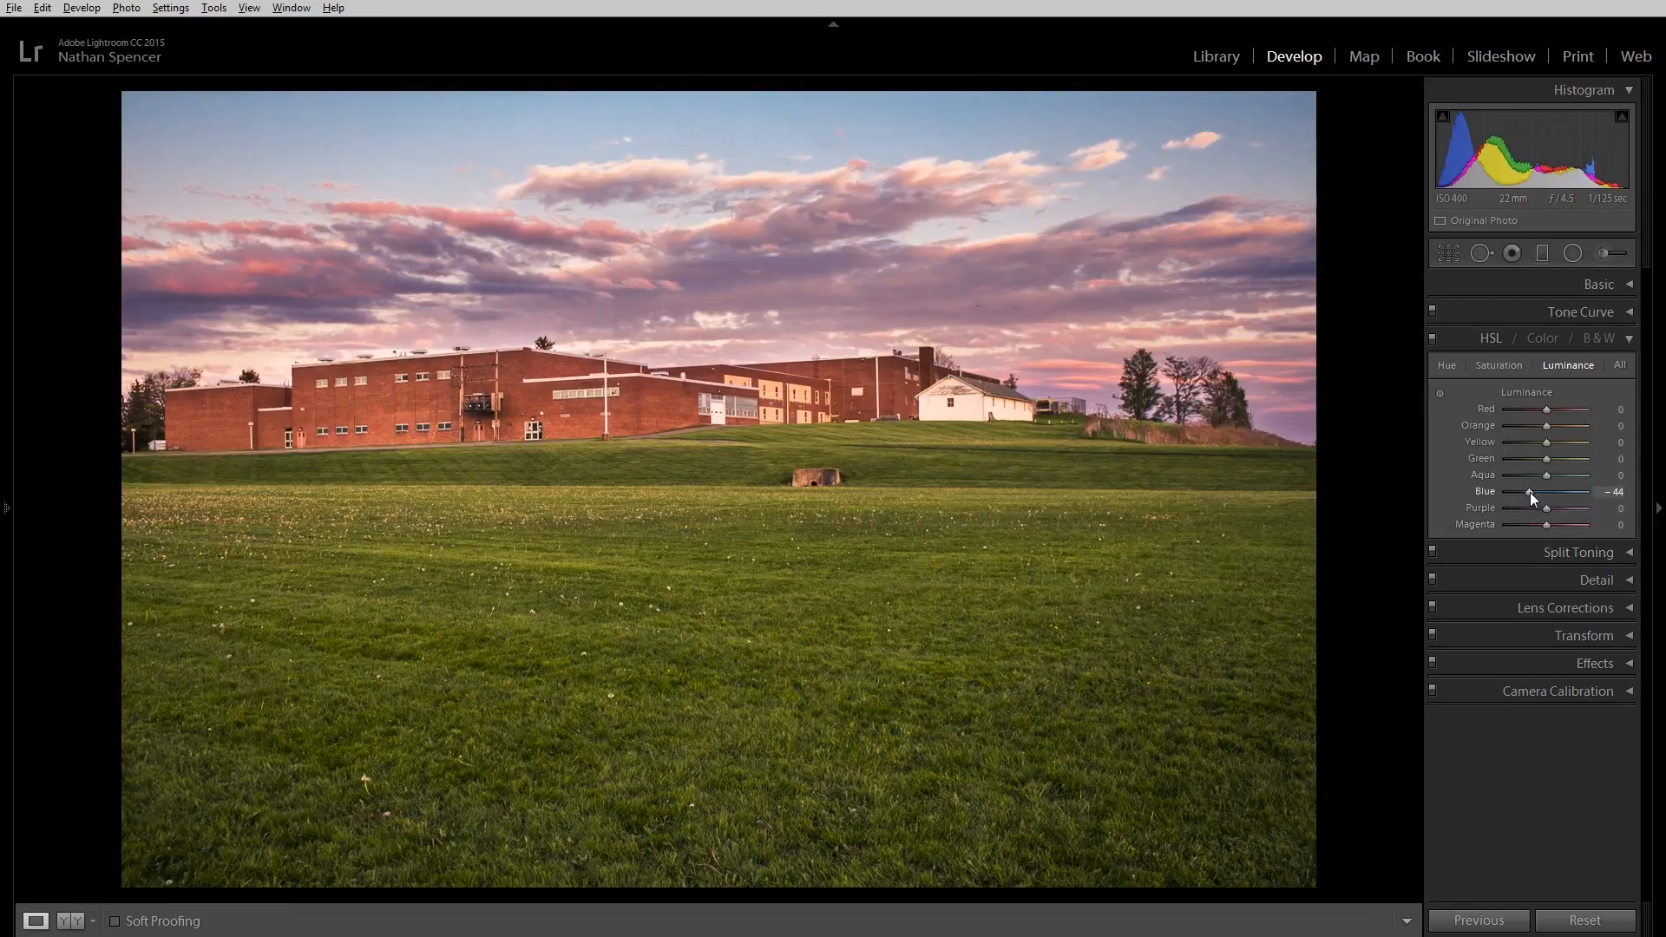
pyautogui.moveTo(1528, 492); pyautogui.dragTo(1527, 492)
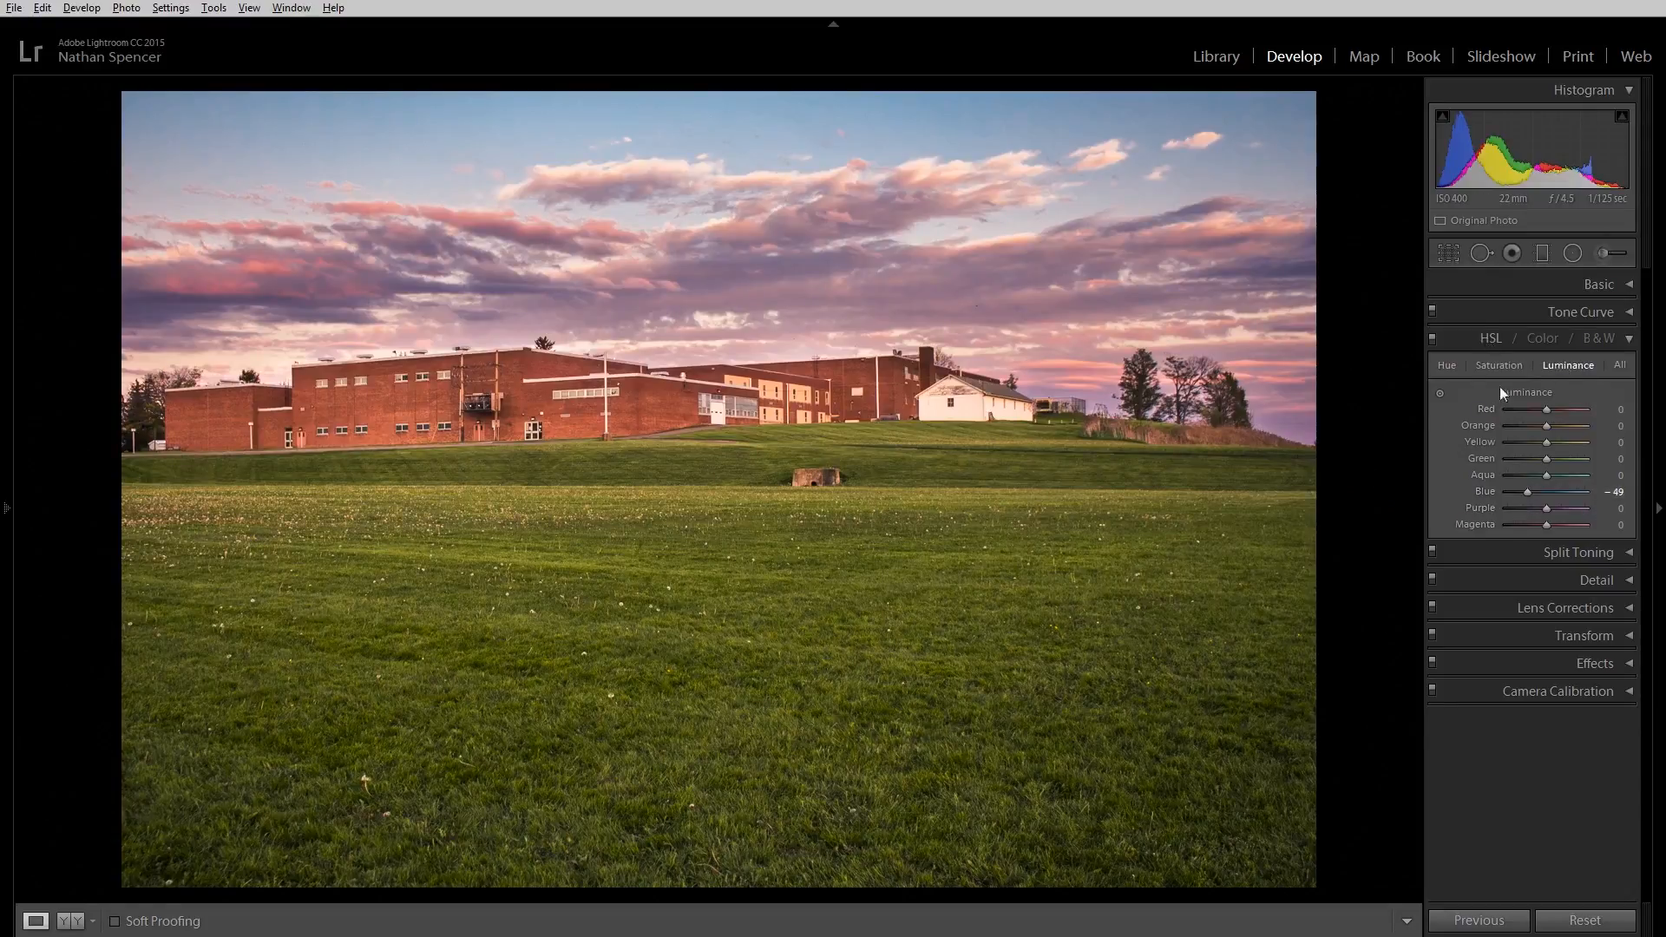
pyautogui.moveTo(1529, 495); pyautogui.dragTo(1534, 493)
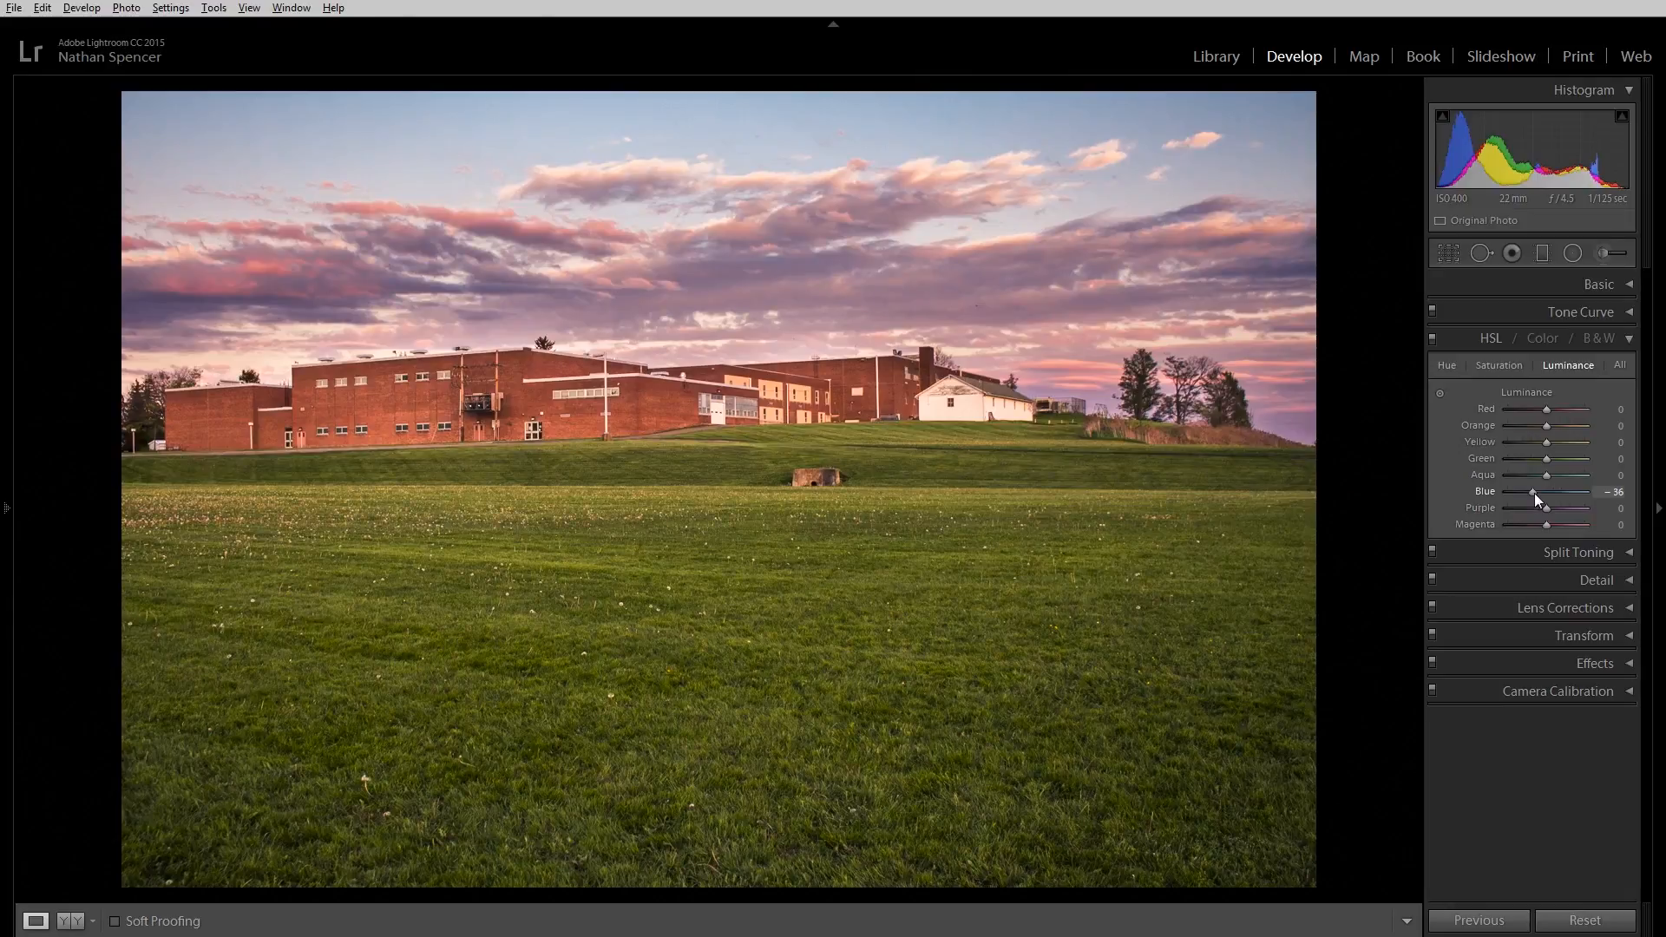
pyautogui.moveTo(1533, 493); pyautogui.dragTo(1480, 488)
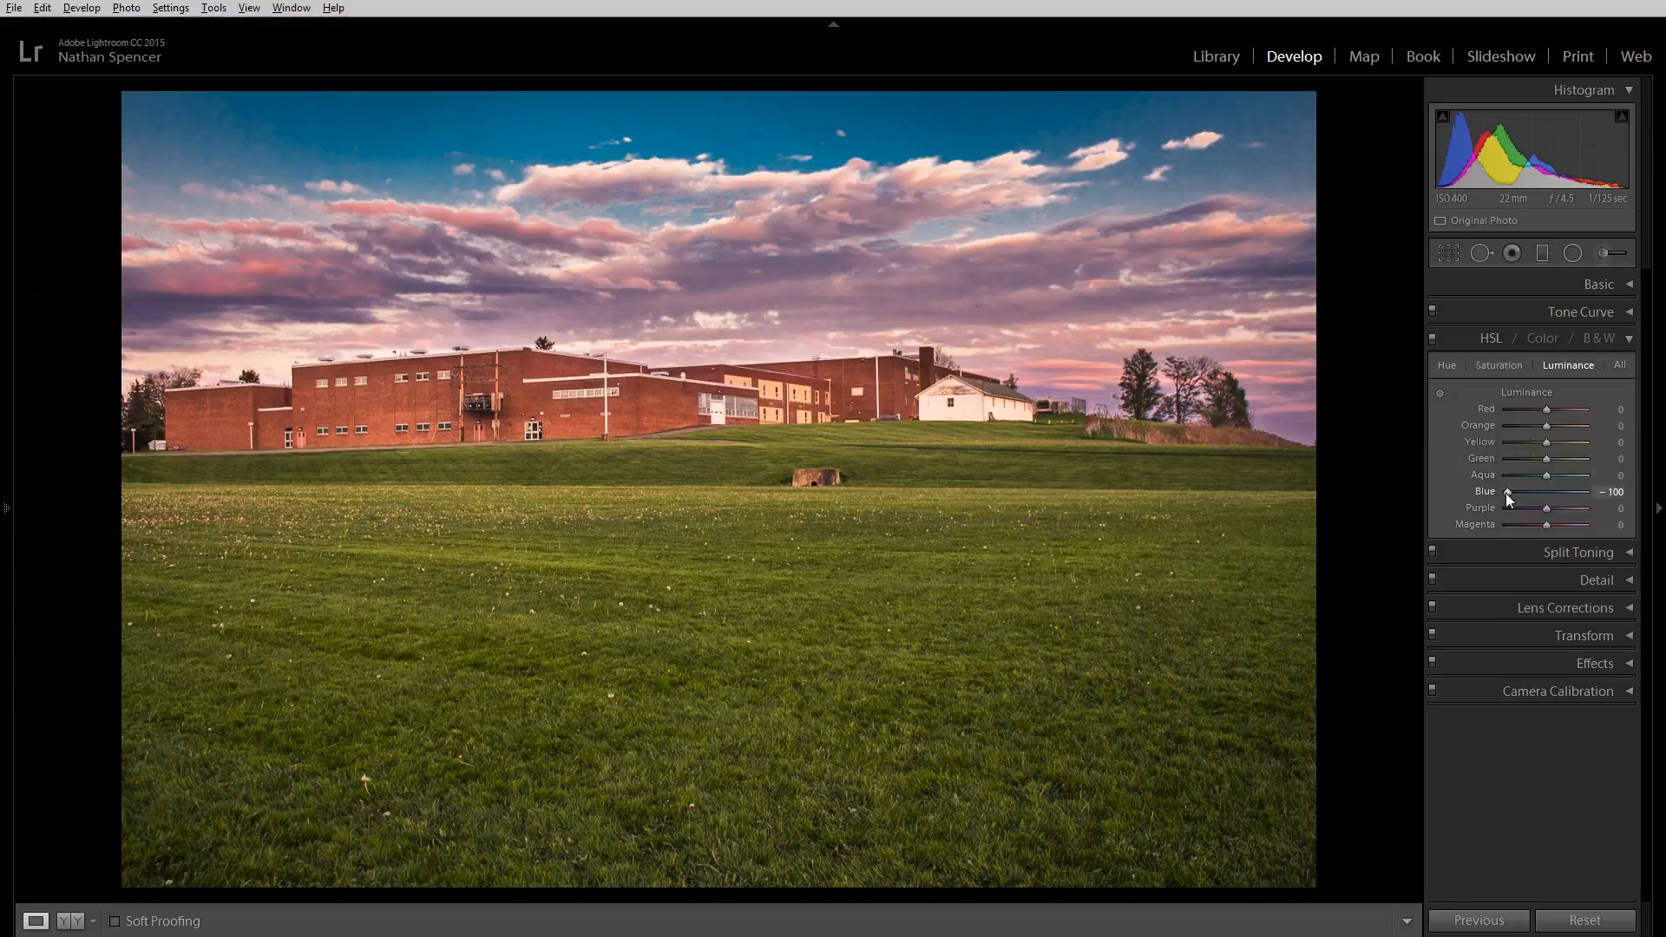
pyautogui.moveTo(1508, 492); pyautogui.dragTo(1529, 493)
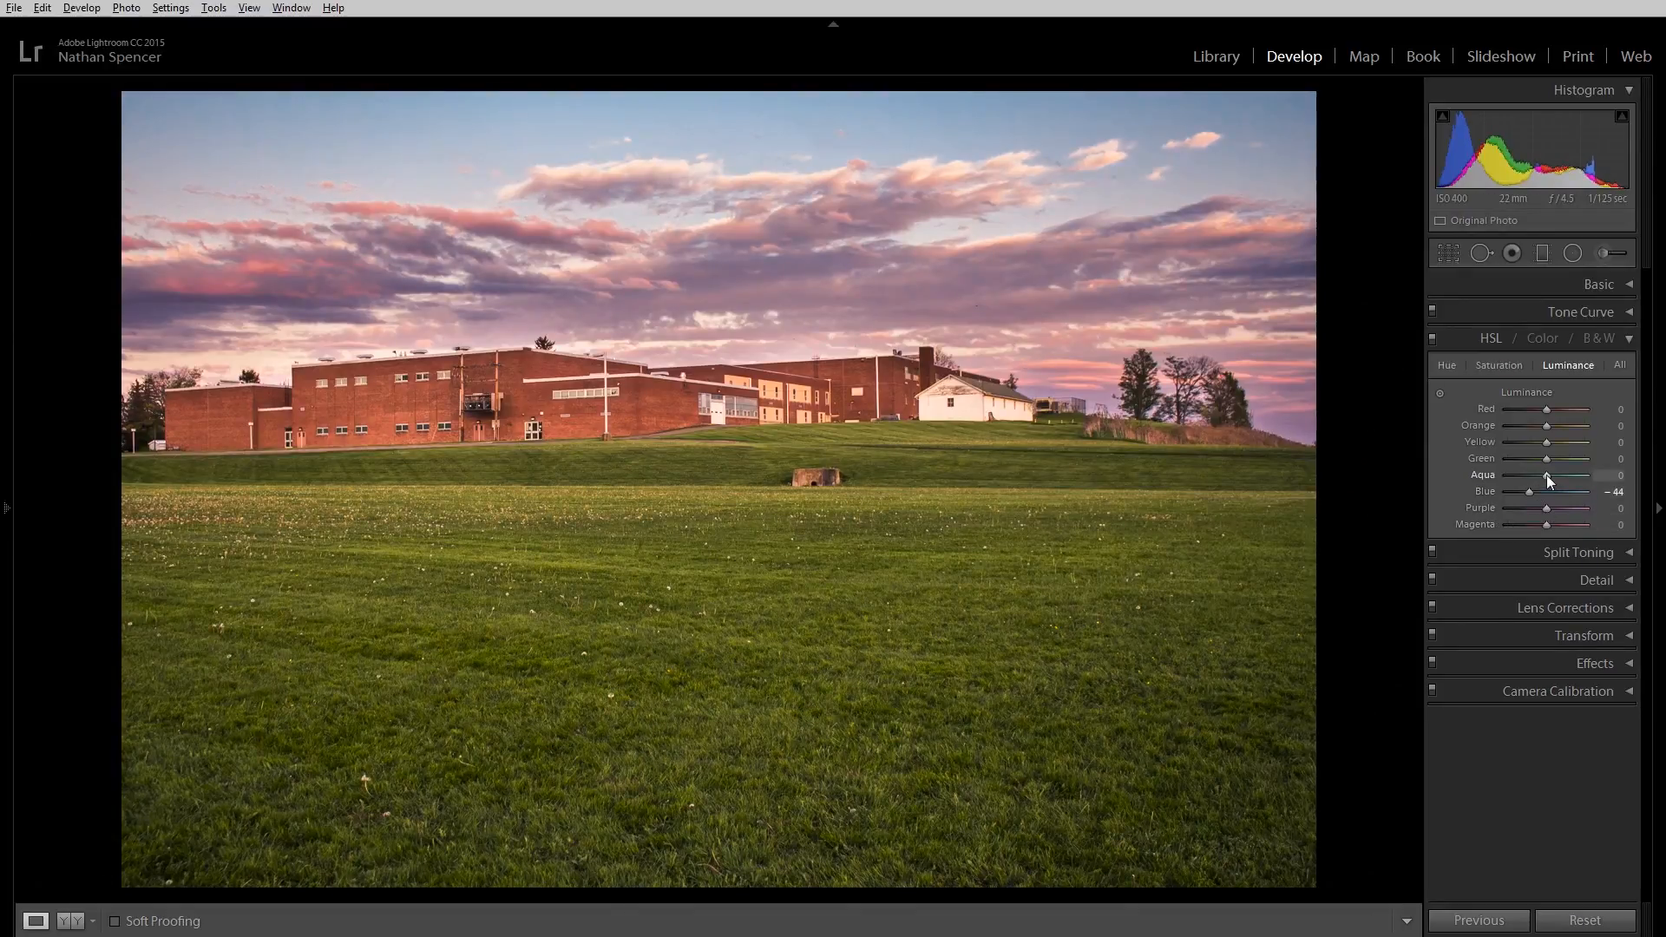
# - Set the HSL luminance of Aqua to −33, Green to +42 and Yellow to +22 to brighten the grass
pyautogui.moveTo(1548, 480)
pyautogui.mouseDown()
pyautogui.moveTo(1534, 483)
pyautogui.moveTo(1591, 487)
pyautogui.moveTo(1471, 462)
pyautogui.moveTo(1563, 488)
pyautogui.moveTo(1541, 488)
pyautogui.mouseUp()
pyautogui.moveTo(1546, 459)
pyautogui.mouseDown()
pyautogui.moveTo(1566, 479)
pyautogui.moveTo(1561, 447)
pyautogui.mouseUp()
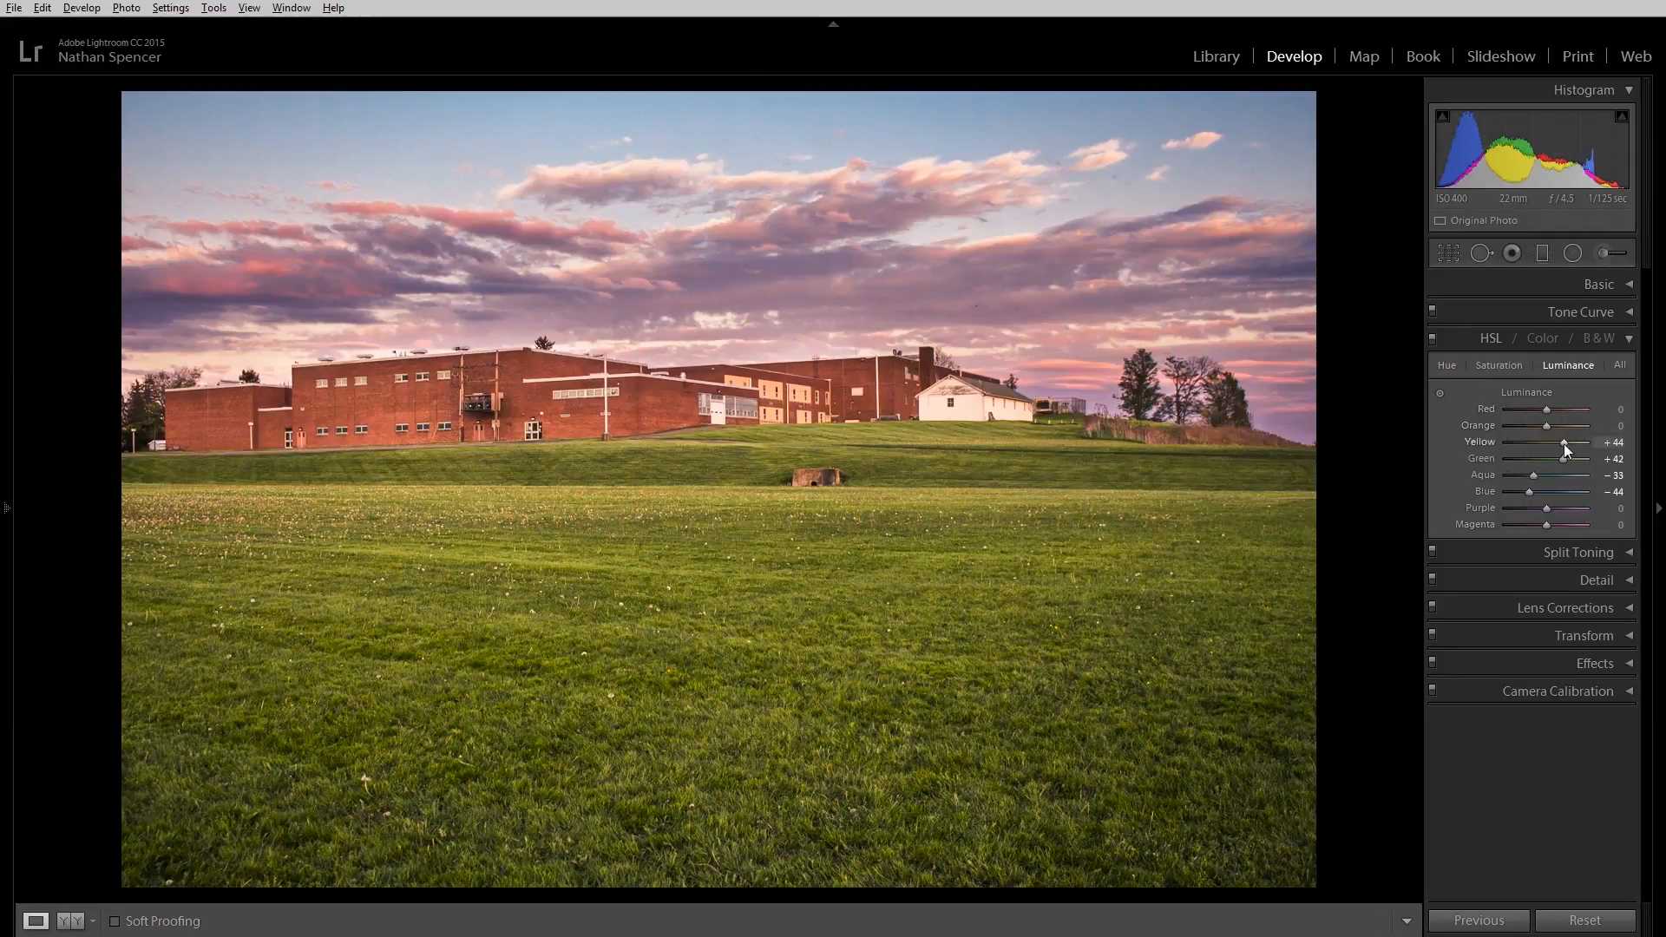
pyautogui.moveTo(1563, 444)
pyautogui.mouseDown()
pyautogui.moveTo(1525, 450)
pyautogui.moveTo(1596, 453)
pyautogui.moveTo(1524, 455)
pyautogui.moveTo(1574, 460)
pyautogui.mouseUp()
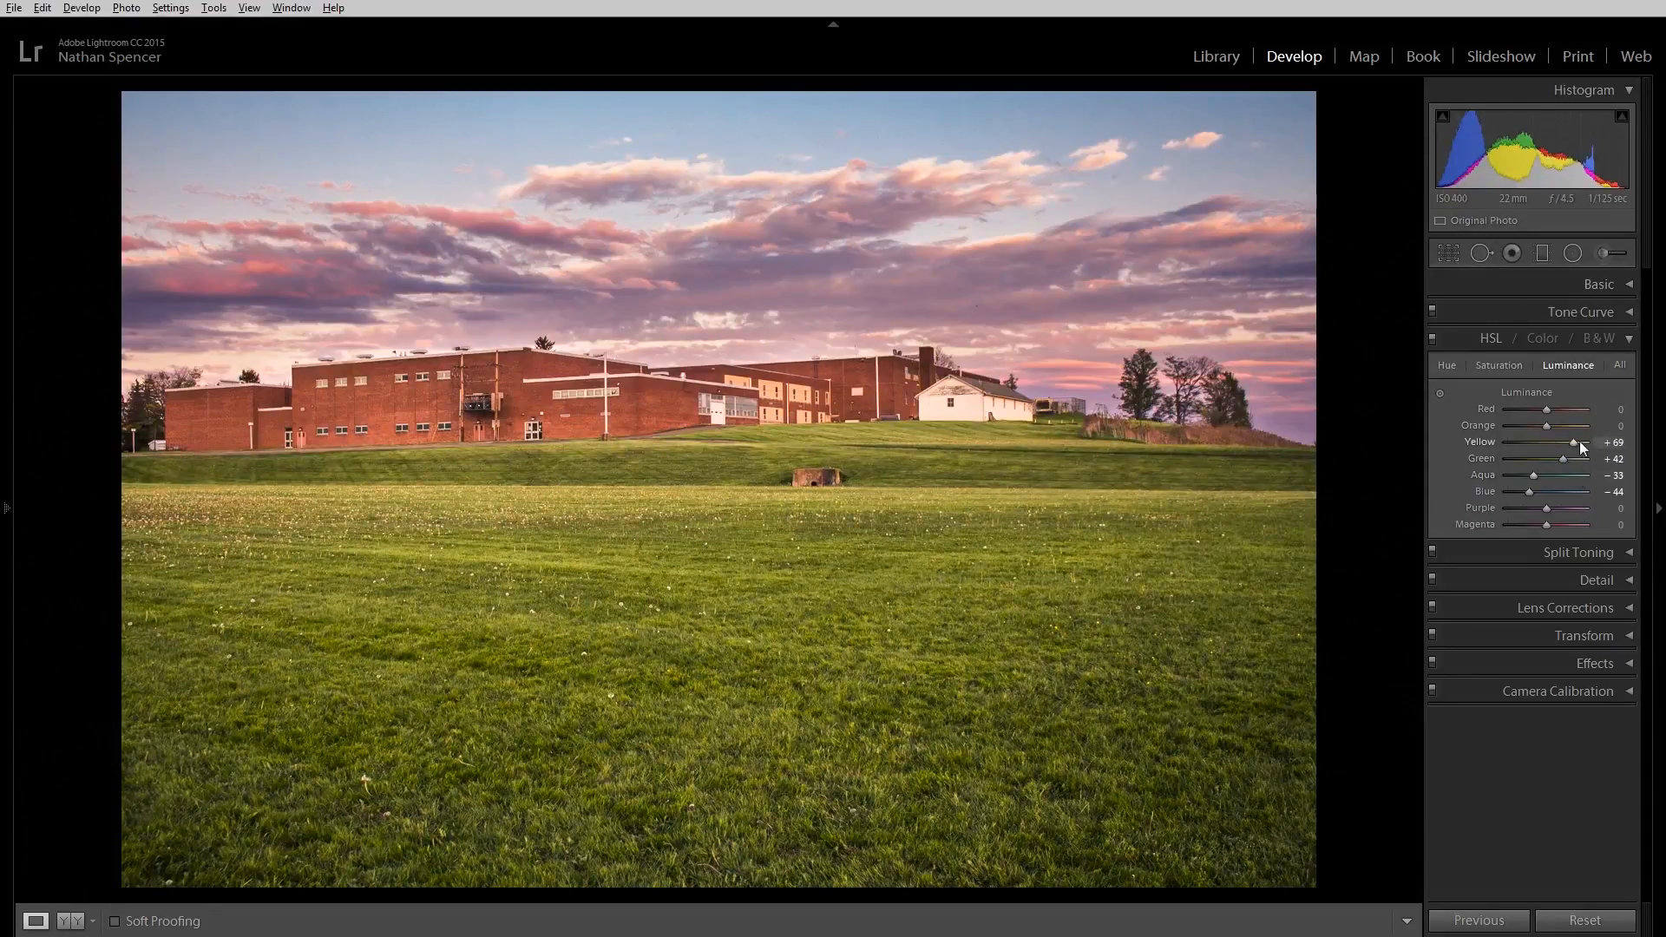
pyautogui.moveTo(1579, 443); pyautogui.dragTo(1560, 447)
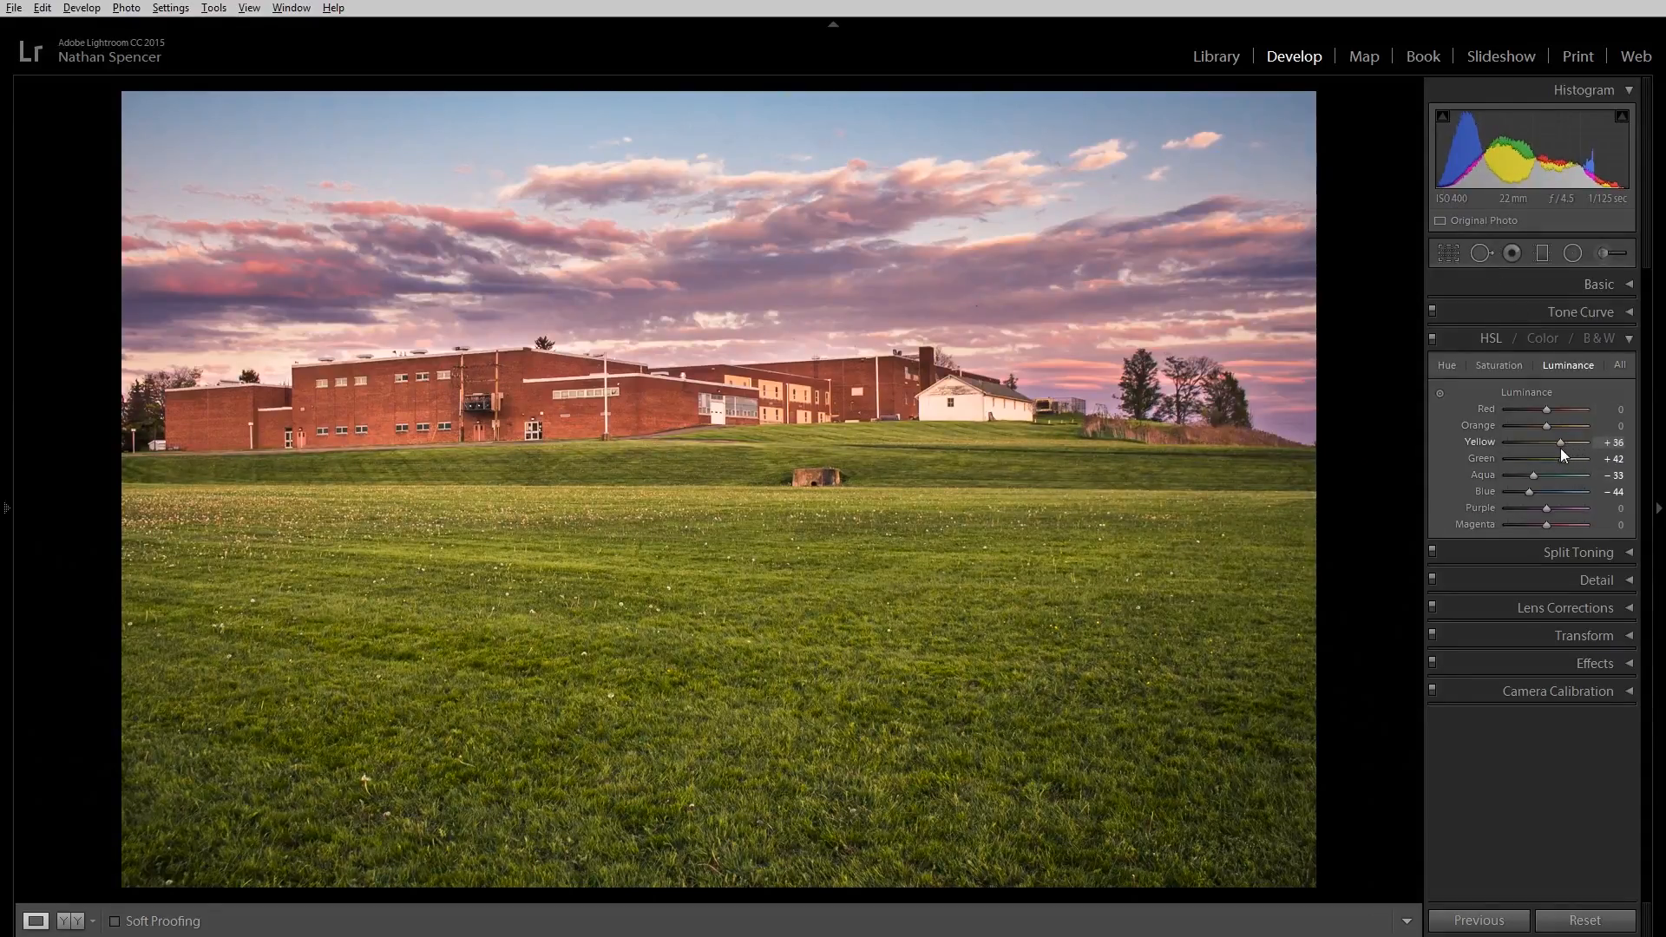
pyautogui.click(1621, 289)
pyautogui.click(1622, 289)
pyautogui.moveTo(1559, 445); pyautogui.dragTo(1554, 445)
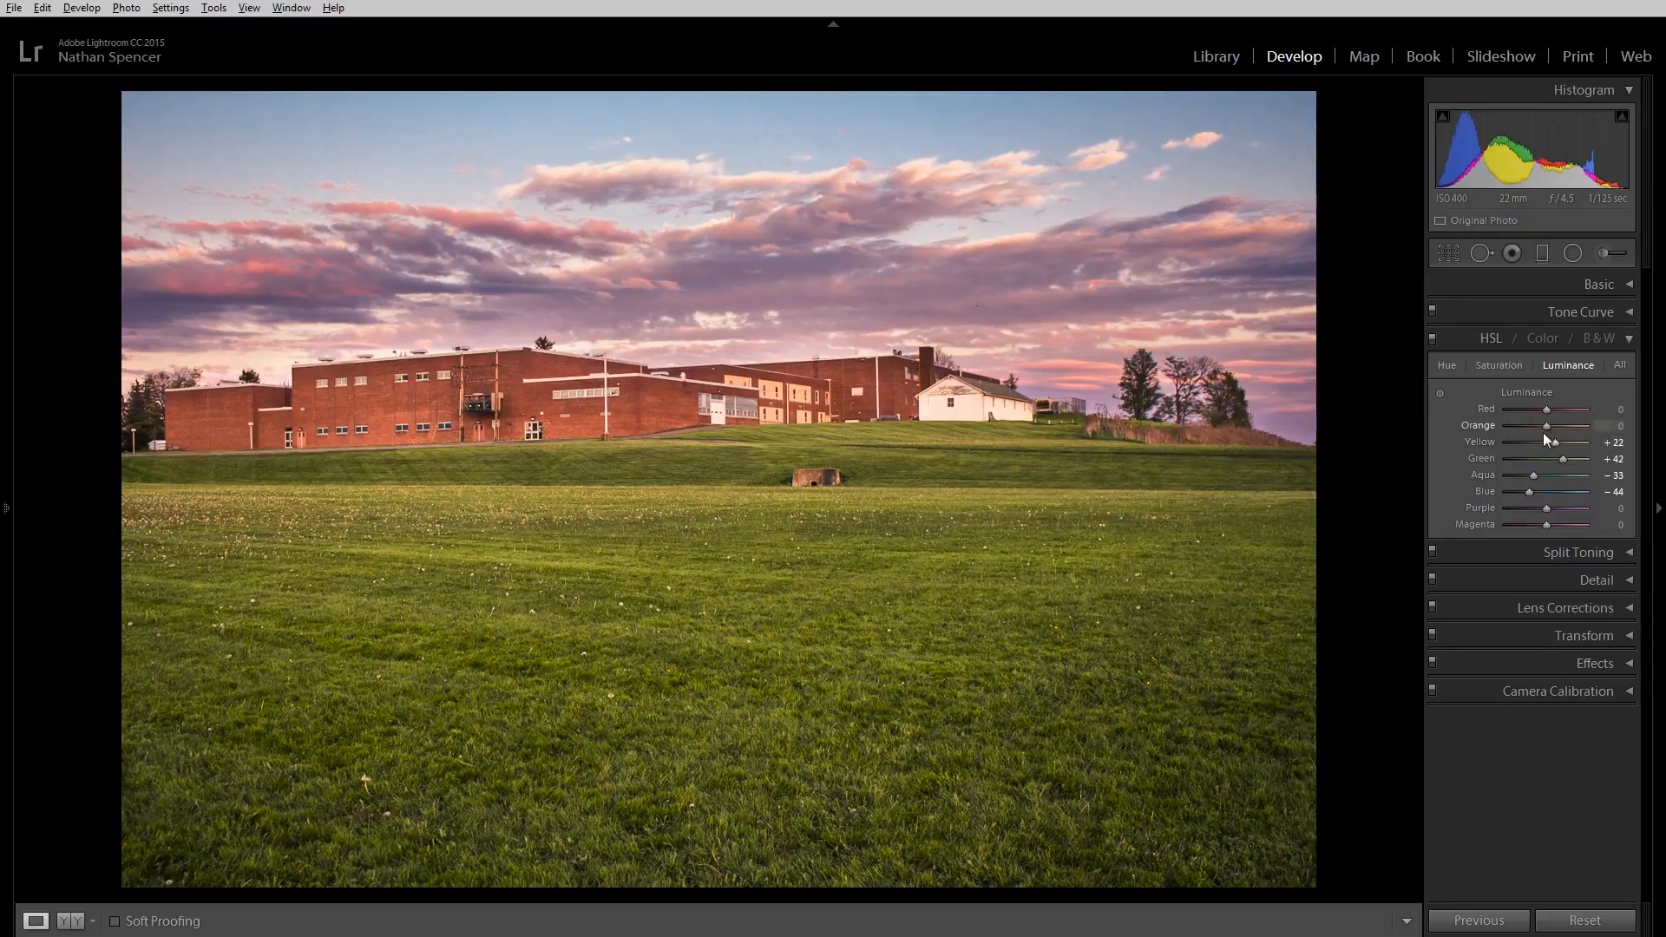
# - Set the Orange luminance to −31, then test the Red luminance at −96 and reset it to 0
pyautogui.moveTo(1544, 426); pyautogui.dragTo(1507, 414)
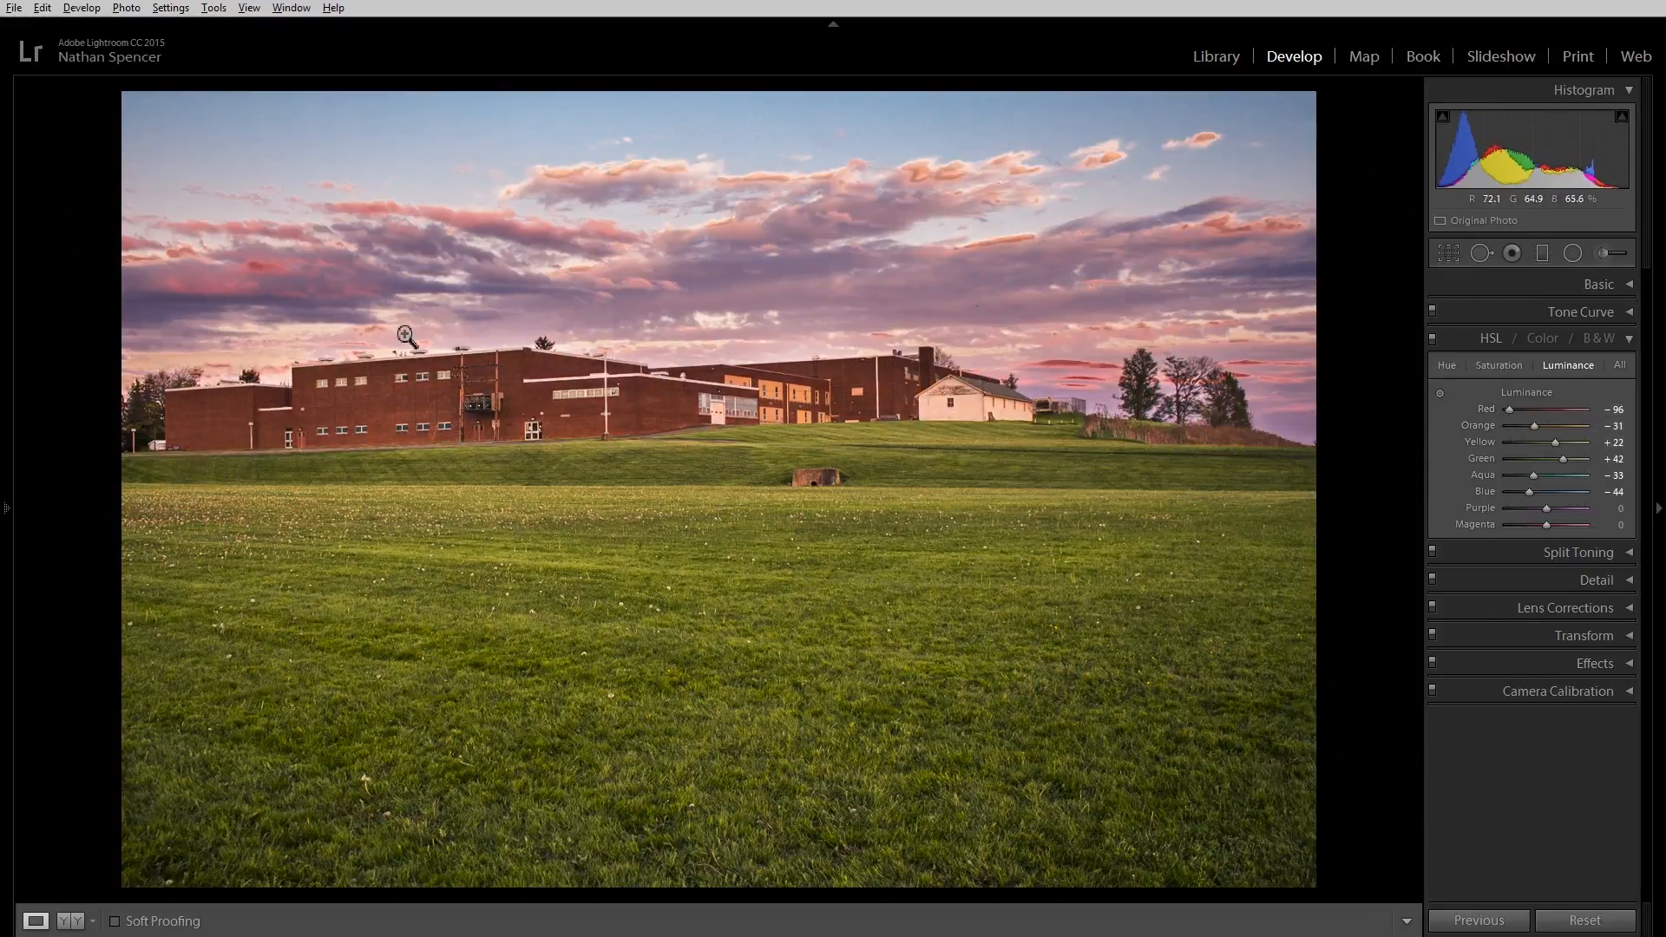
pyautogui.doubleClick(1517, 409)
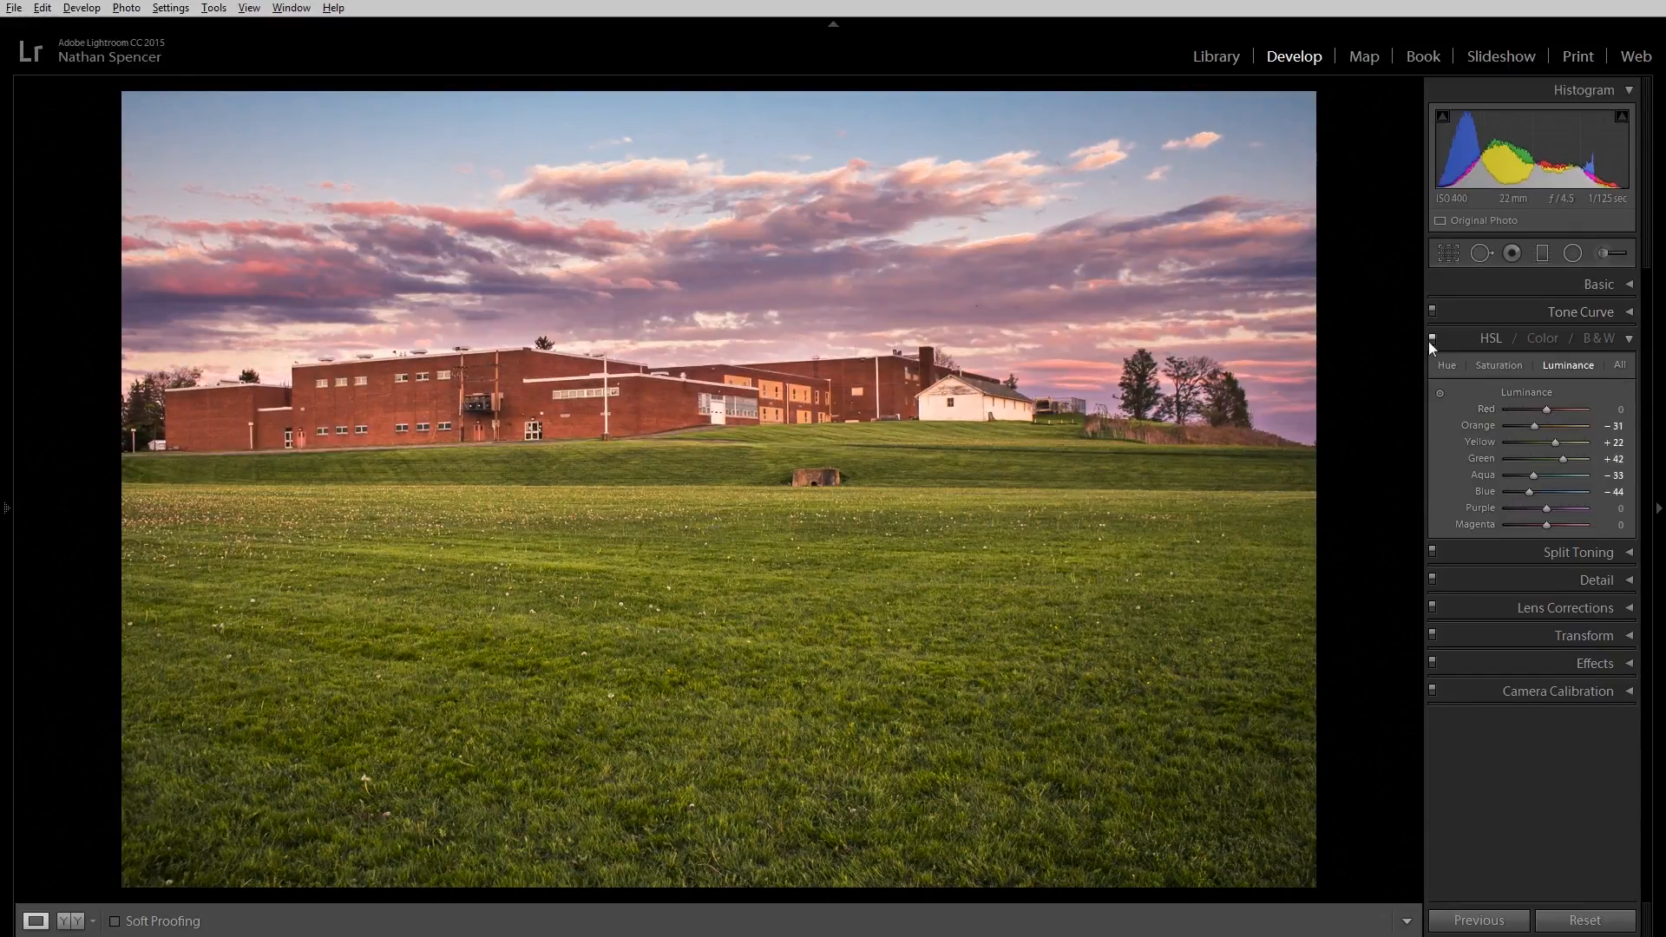
# - Check the Hue values, return to Luminance, and toggle the HSL adjustments off and on to compare before and after
pyautogui.click(1444, 365)
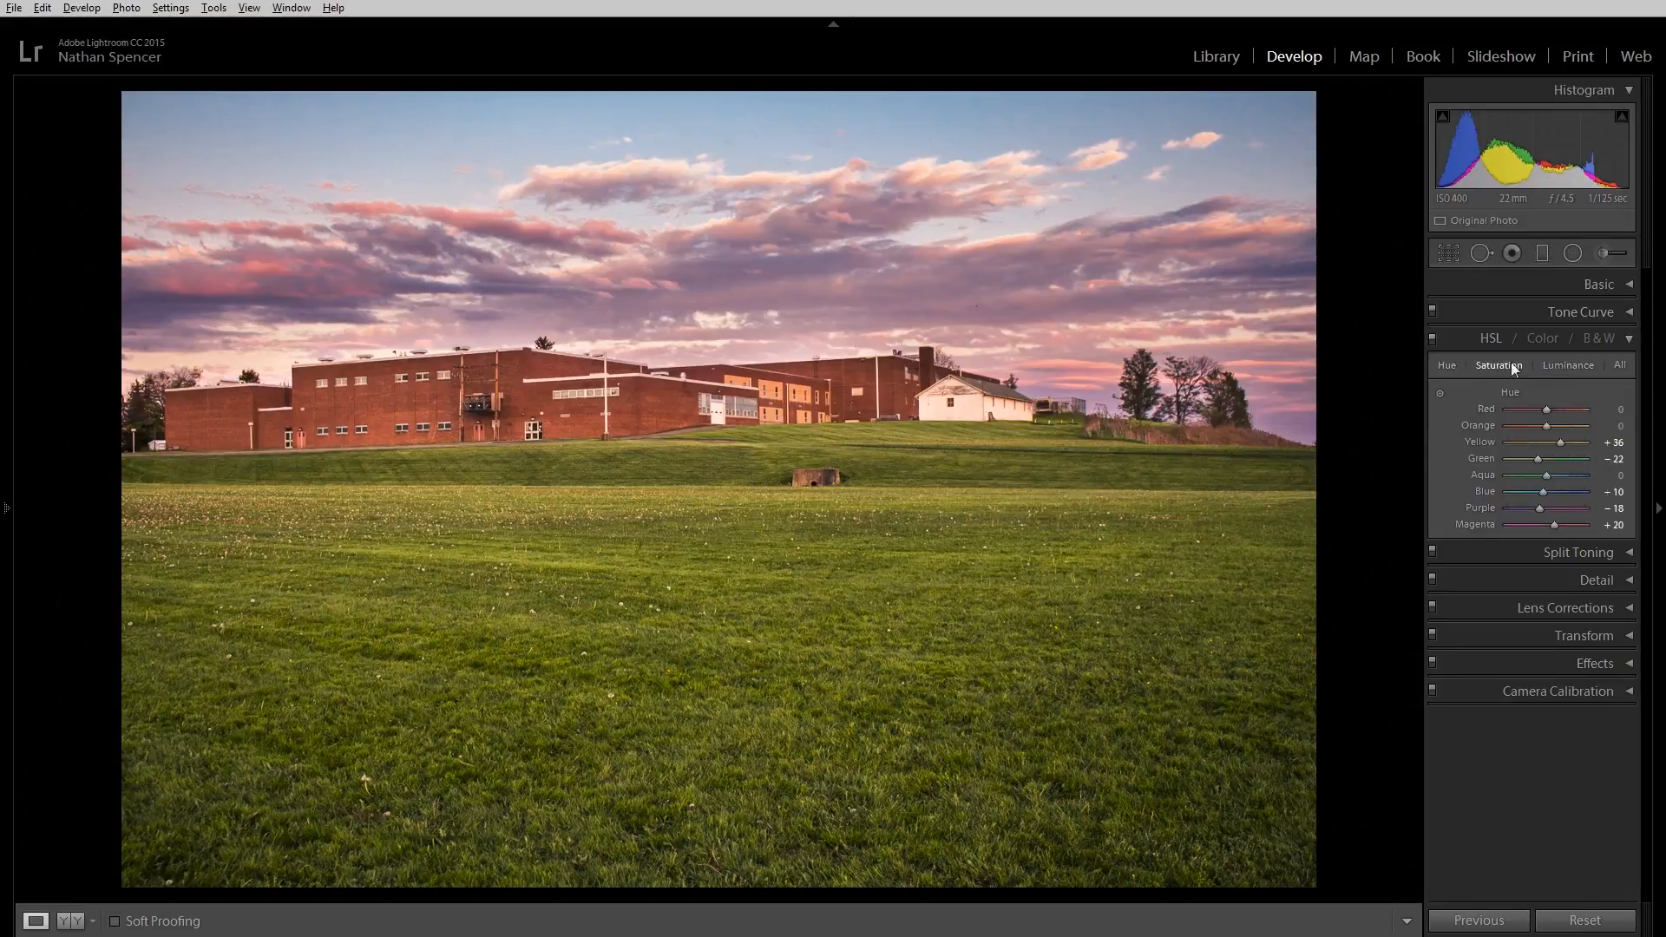
pyautogui.click(1567, 365)
pyautogui.click(1433, 338)
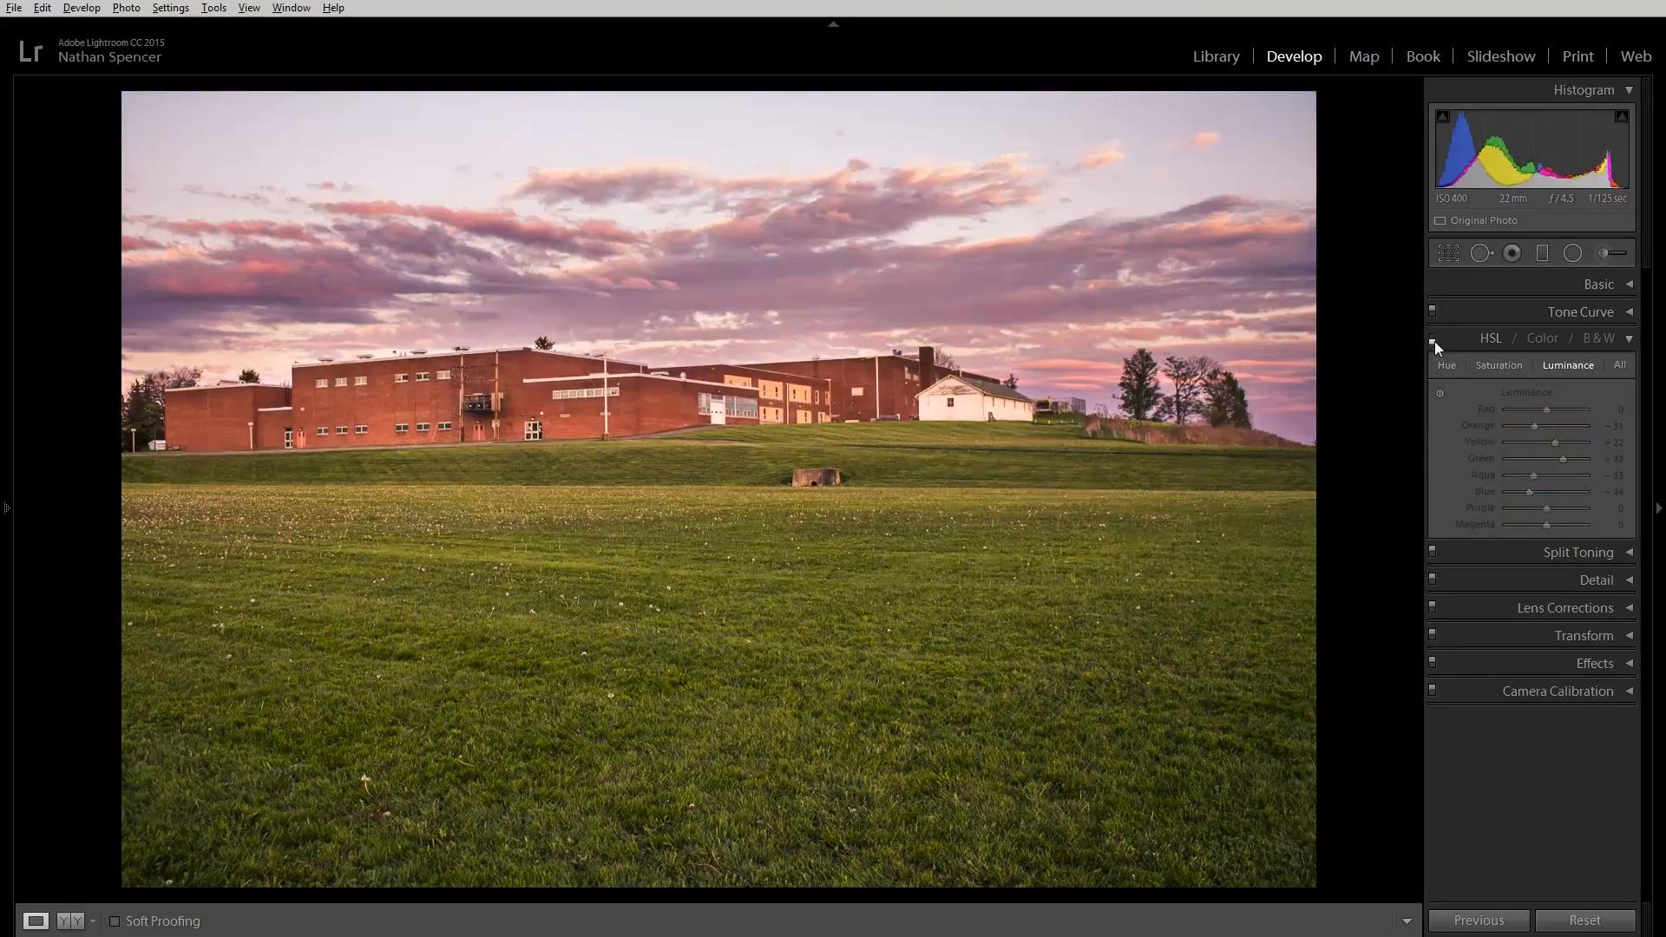
pyautogui.click(1434, 341)
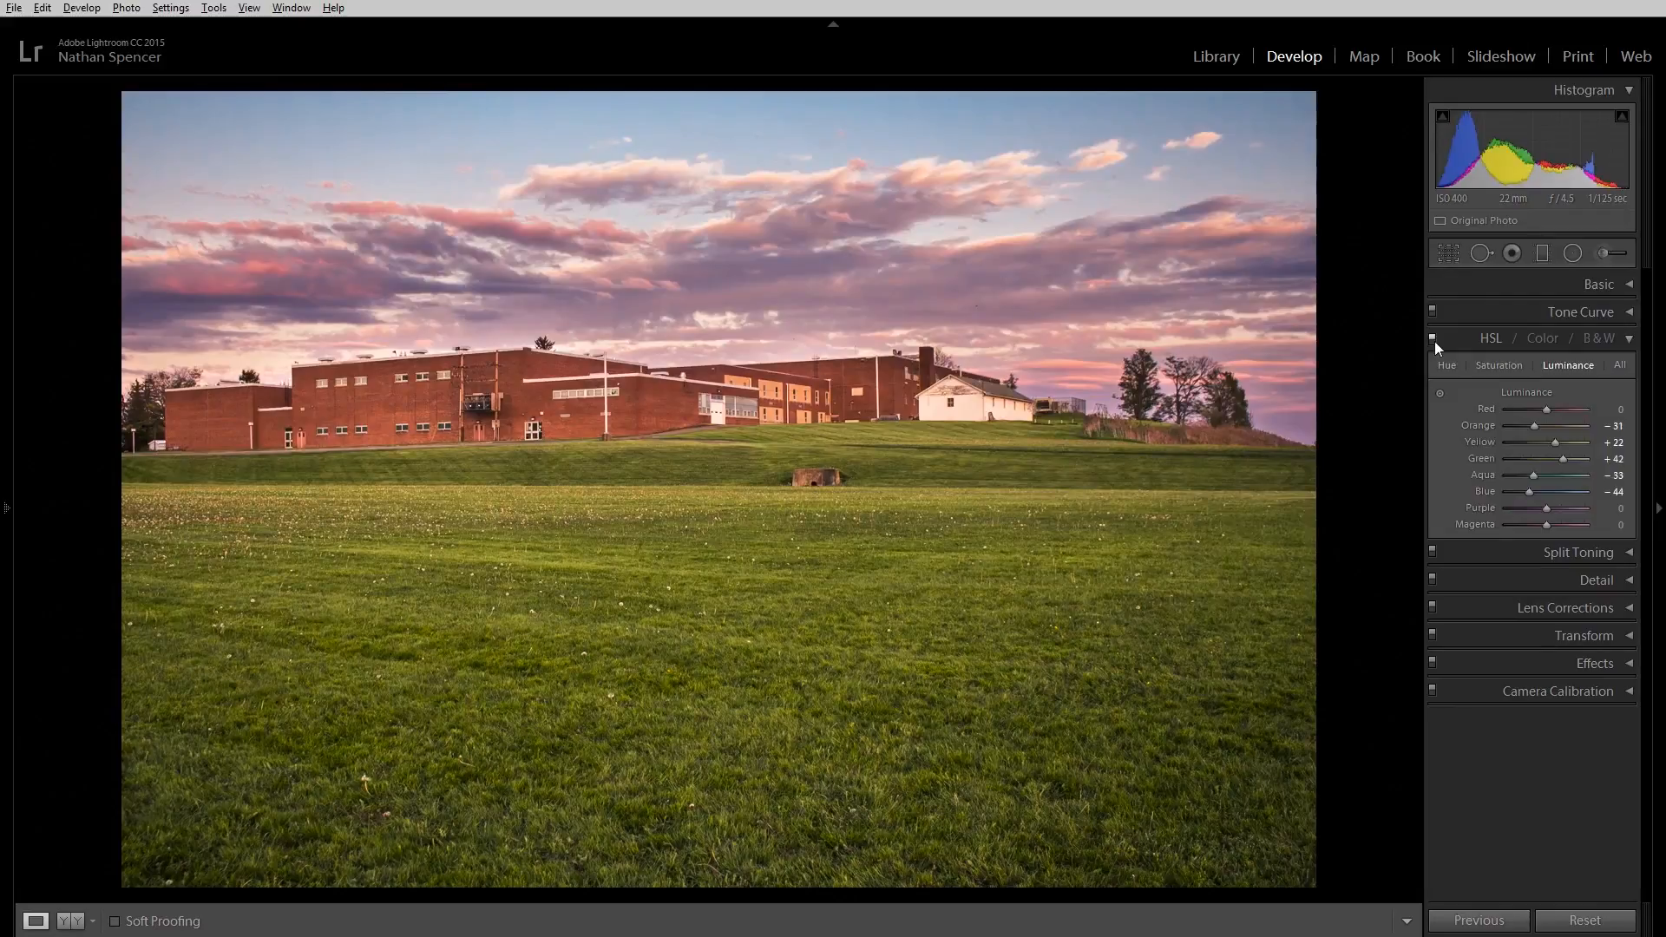
pyautogui.click(1435, 341)
pyautogui.click(1434, 341)
pyautogui.click(1432, 341)
pyautogui.click(1432, 341)
# - Show all HSL groups and use targeted Luminance adjustment to brighten the grass (Yellow +45, Green +61) and darken the clouds (Blue −50, Purple −26)
pyautogui.click(1619, 365)
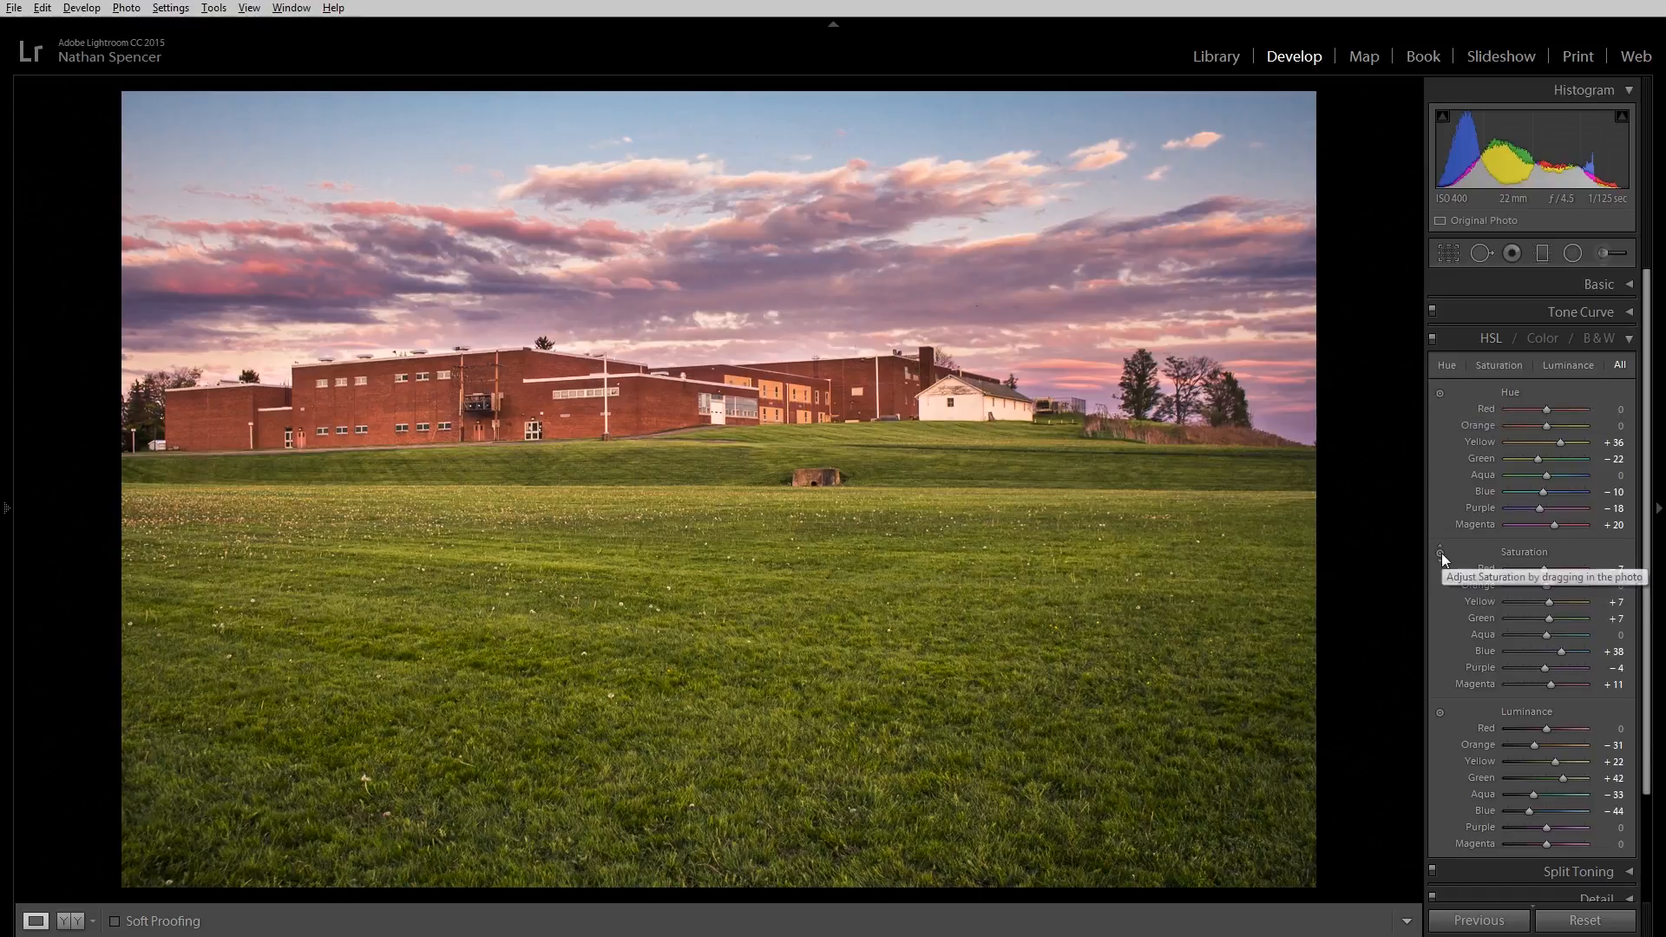
pyautogui.click(1440, 712)
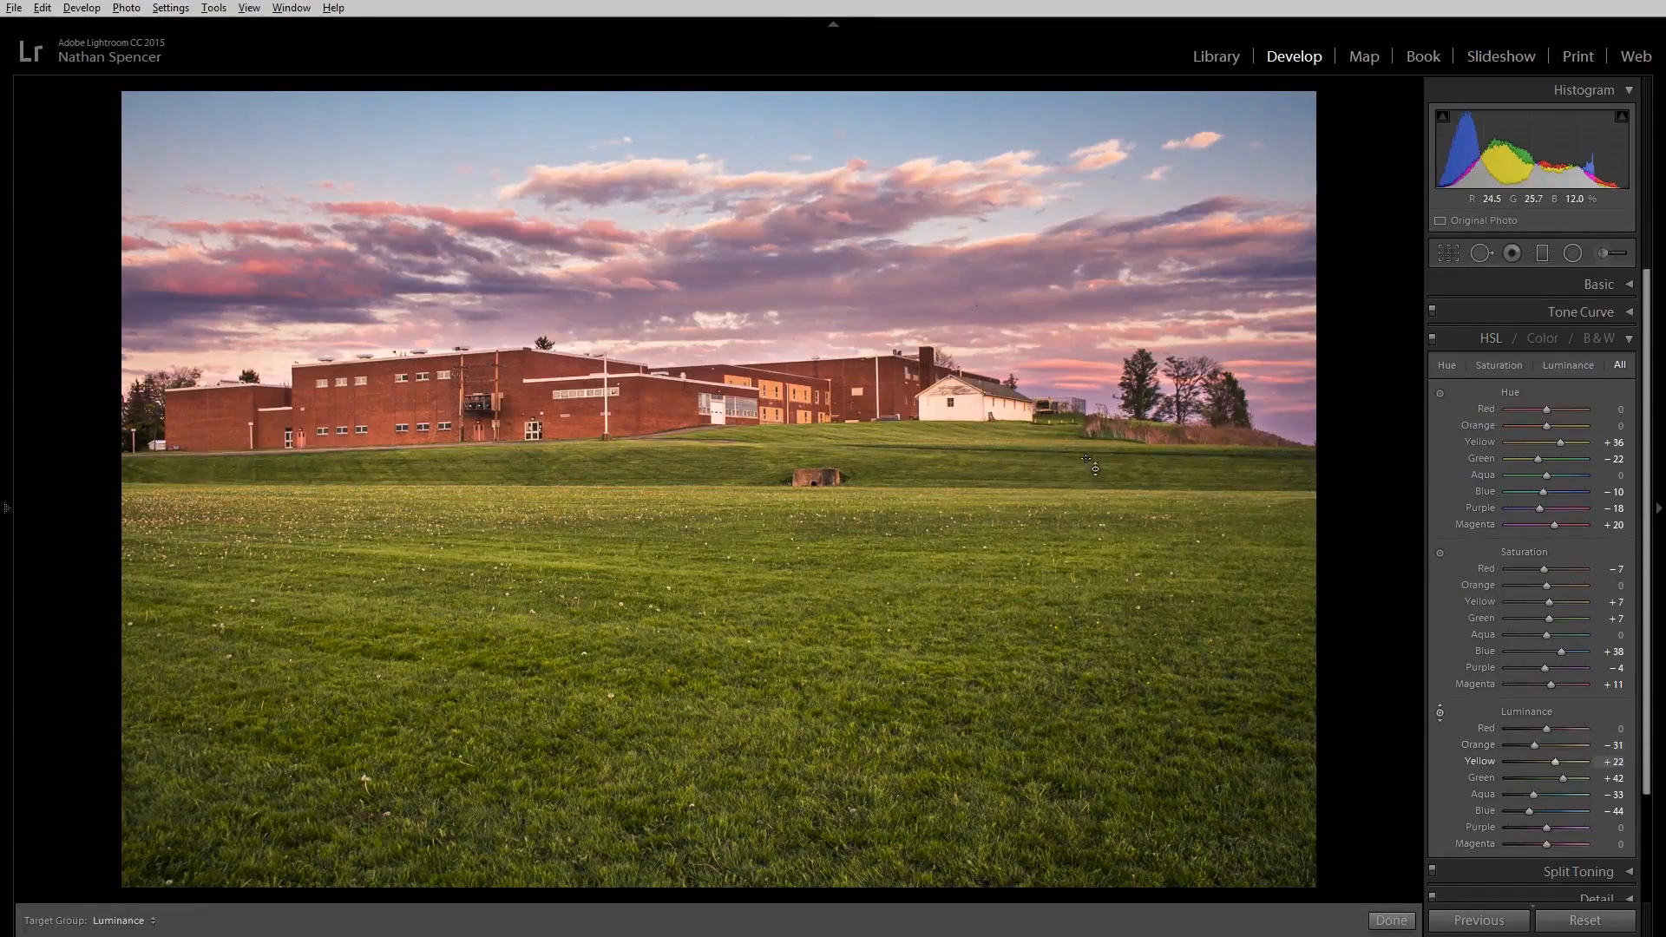
pyautogui.moveTo(841, 638); pyautogui.dragTo(840, 615)
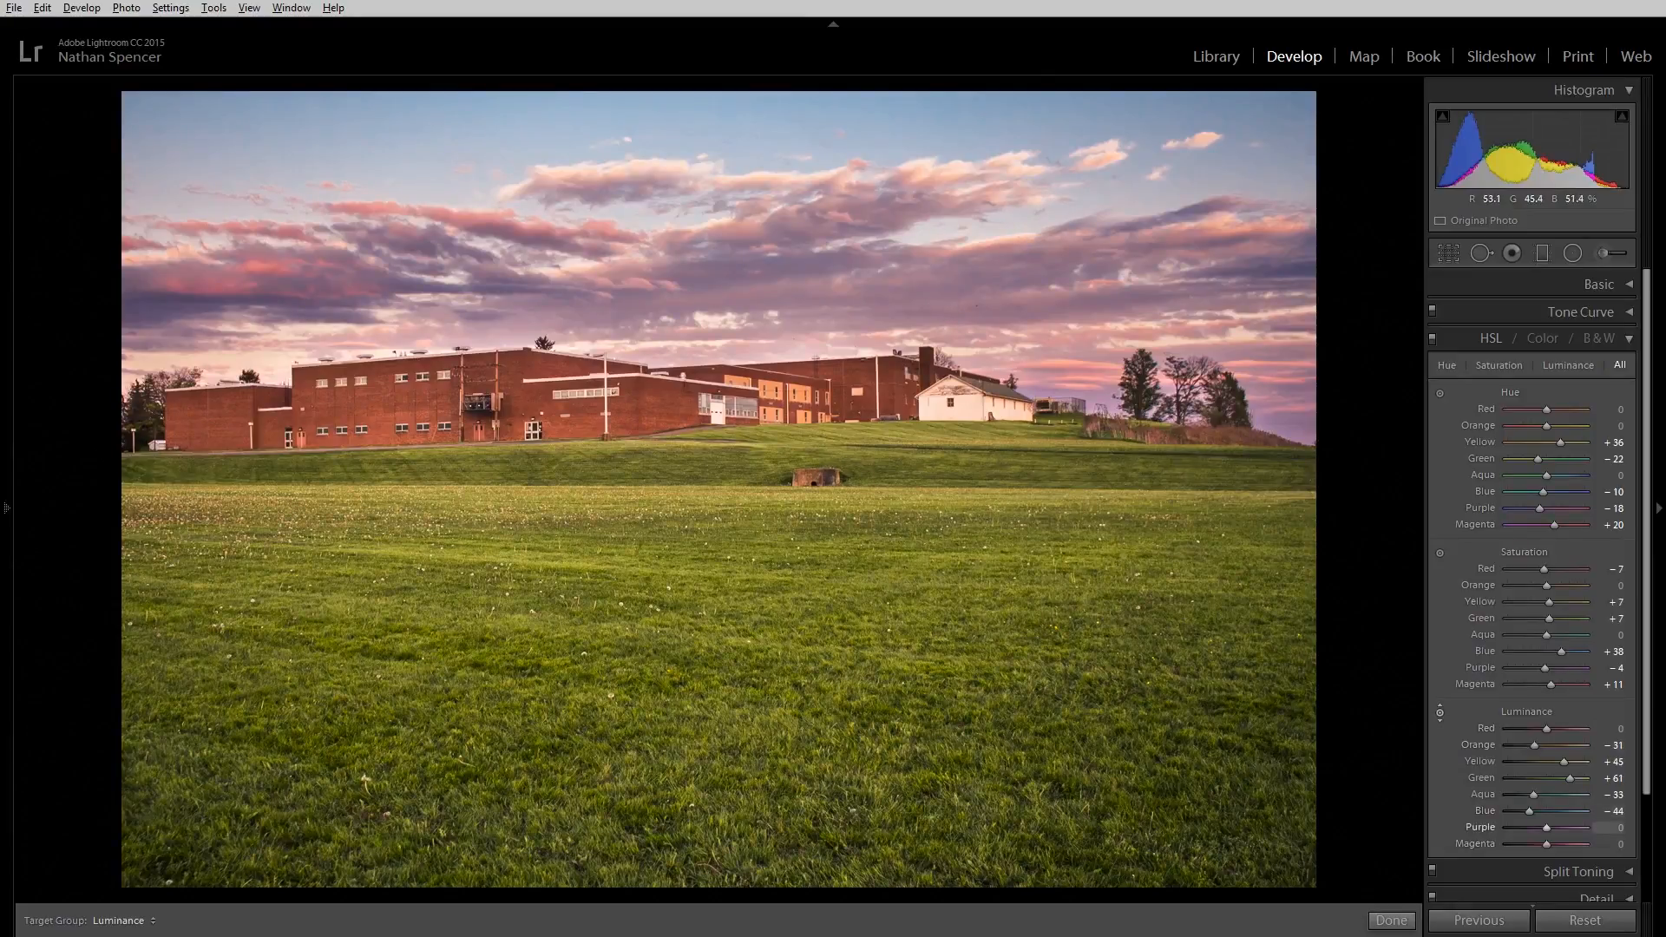
pyautogui.moveTo(877, 279); pyautogui.dragTo(944, 292)
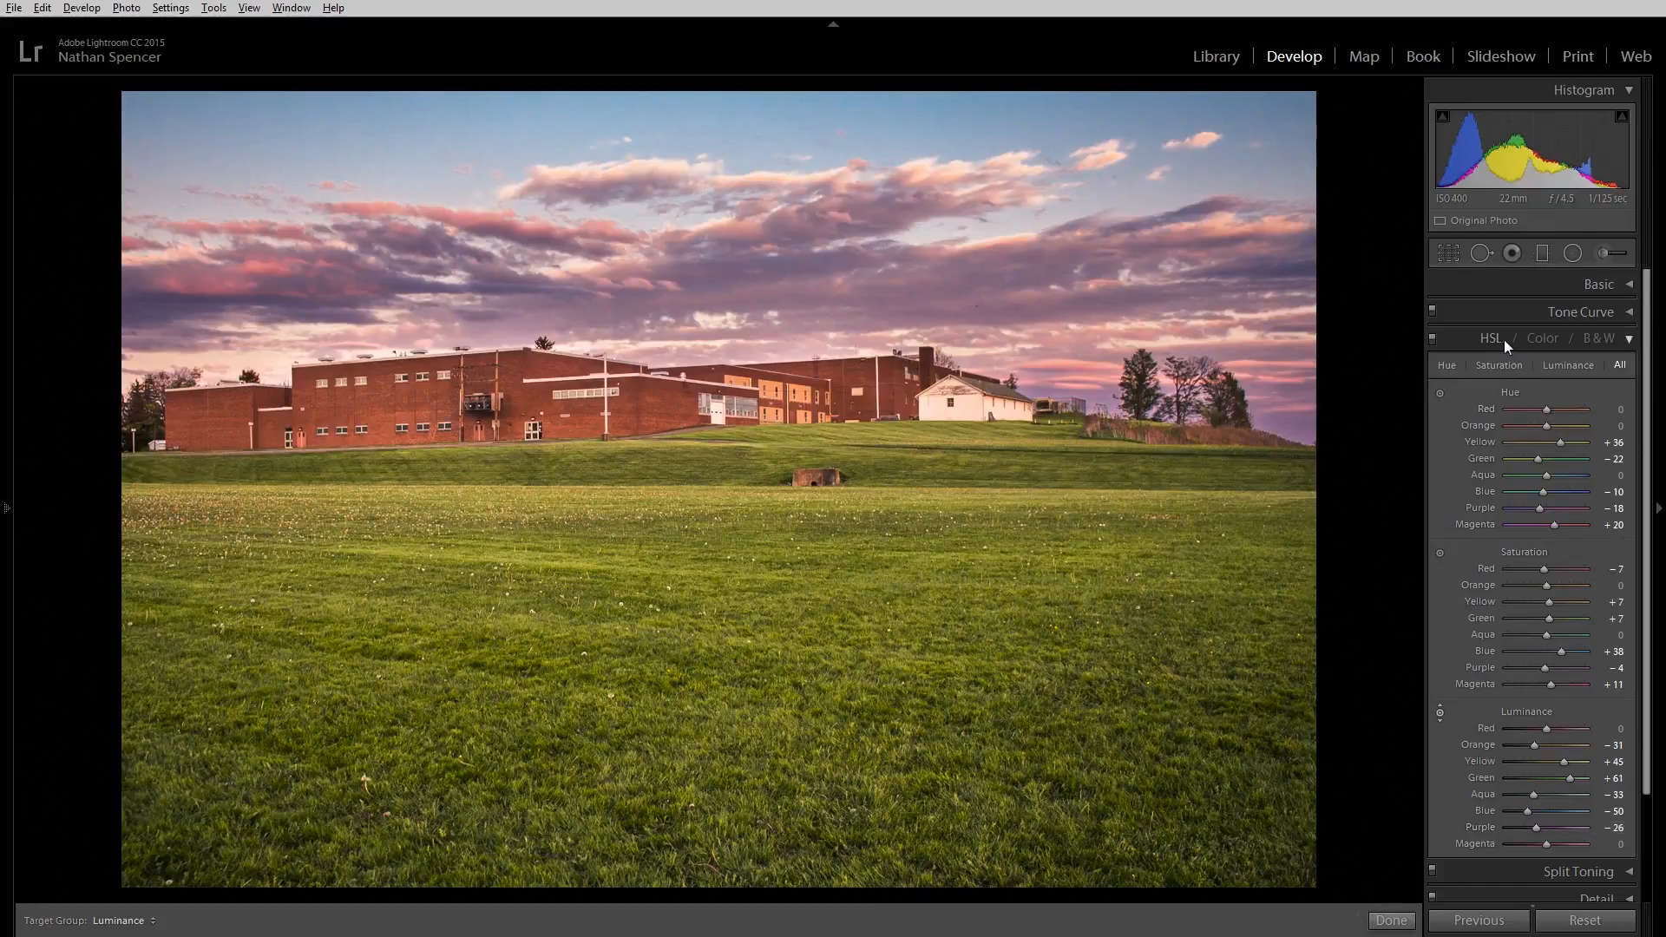
# - Examine the adjustments of all colors in the Color view, compare its layout with HSL, and isolate the Red sliders
pyautogui.click(1534, 343)
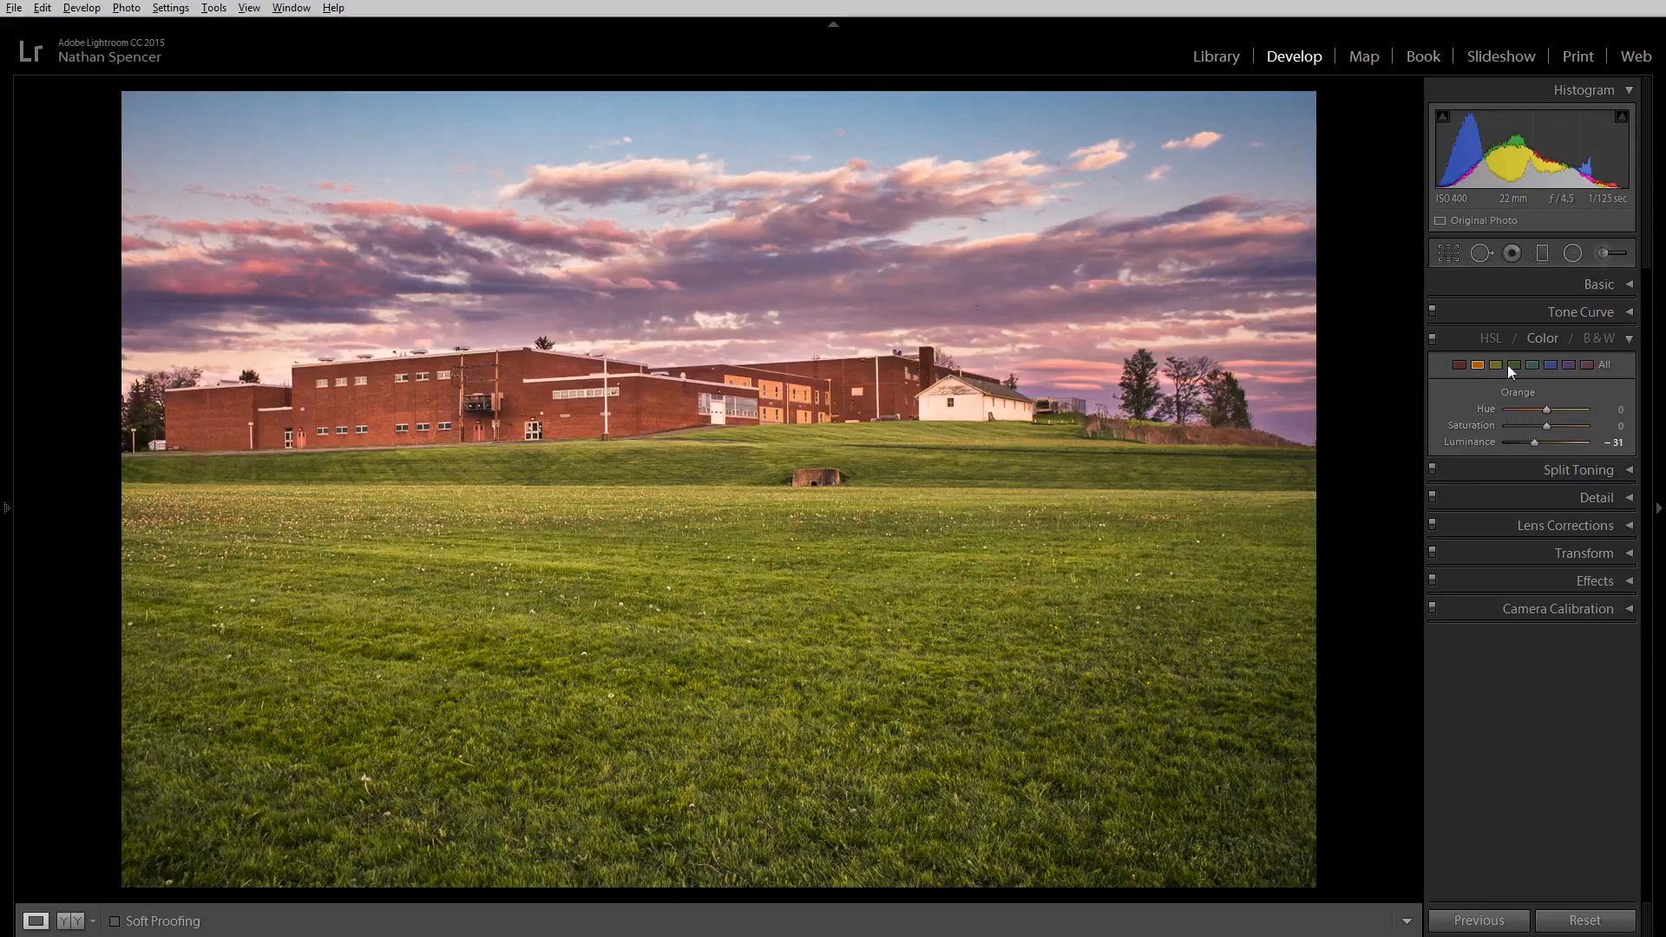
pyautogui.click(1605, 366)
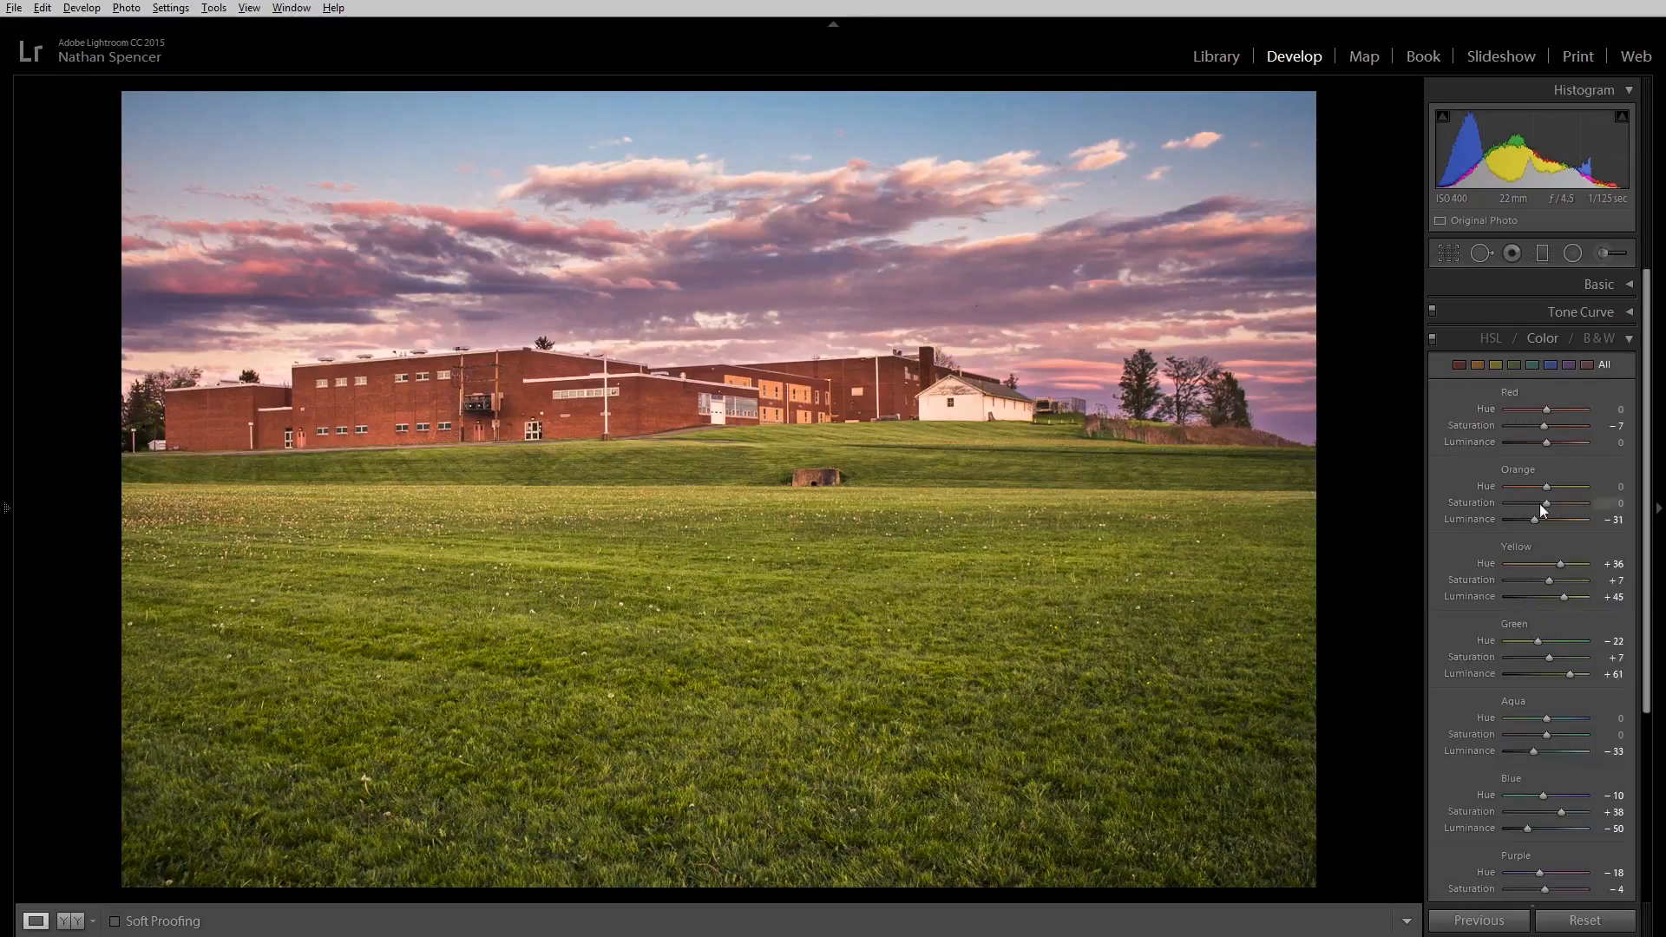
pyautogui.scroll(-5, 1599, 693)
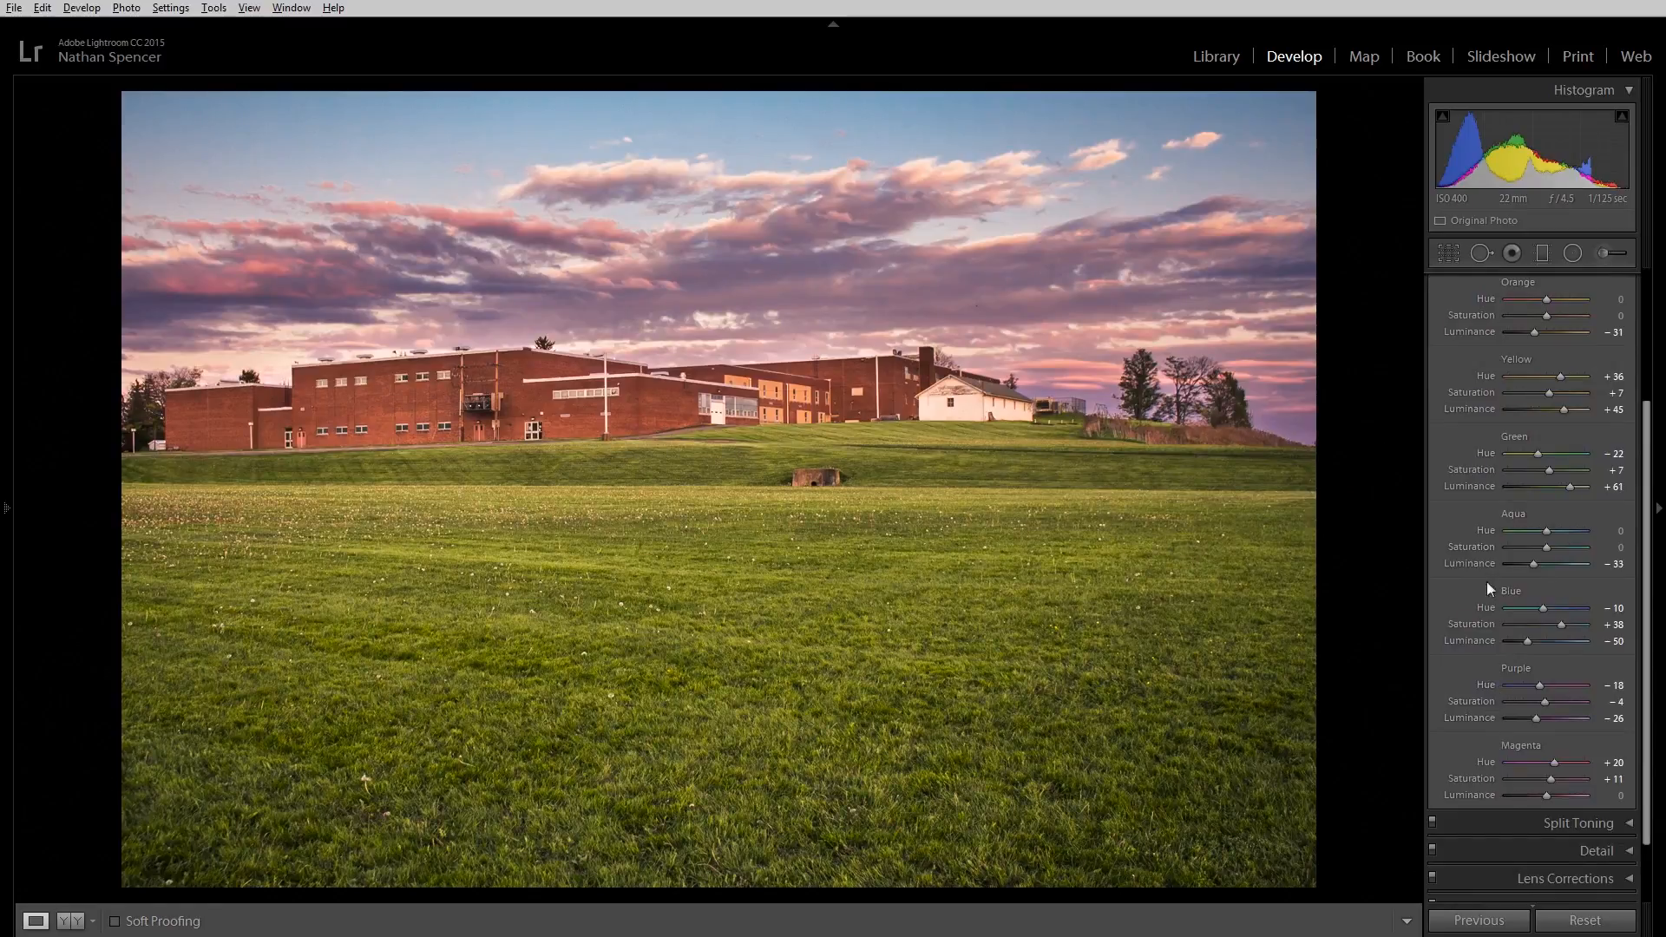
pyautogui.scroll(3, 1486, 581)
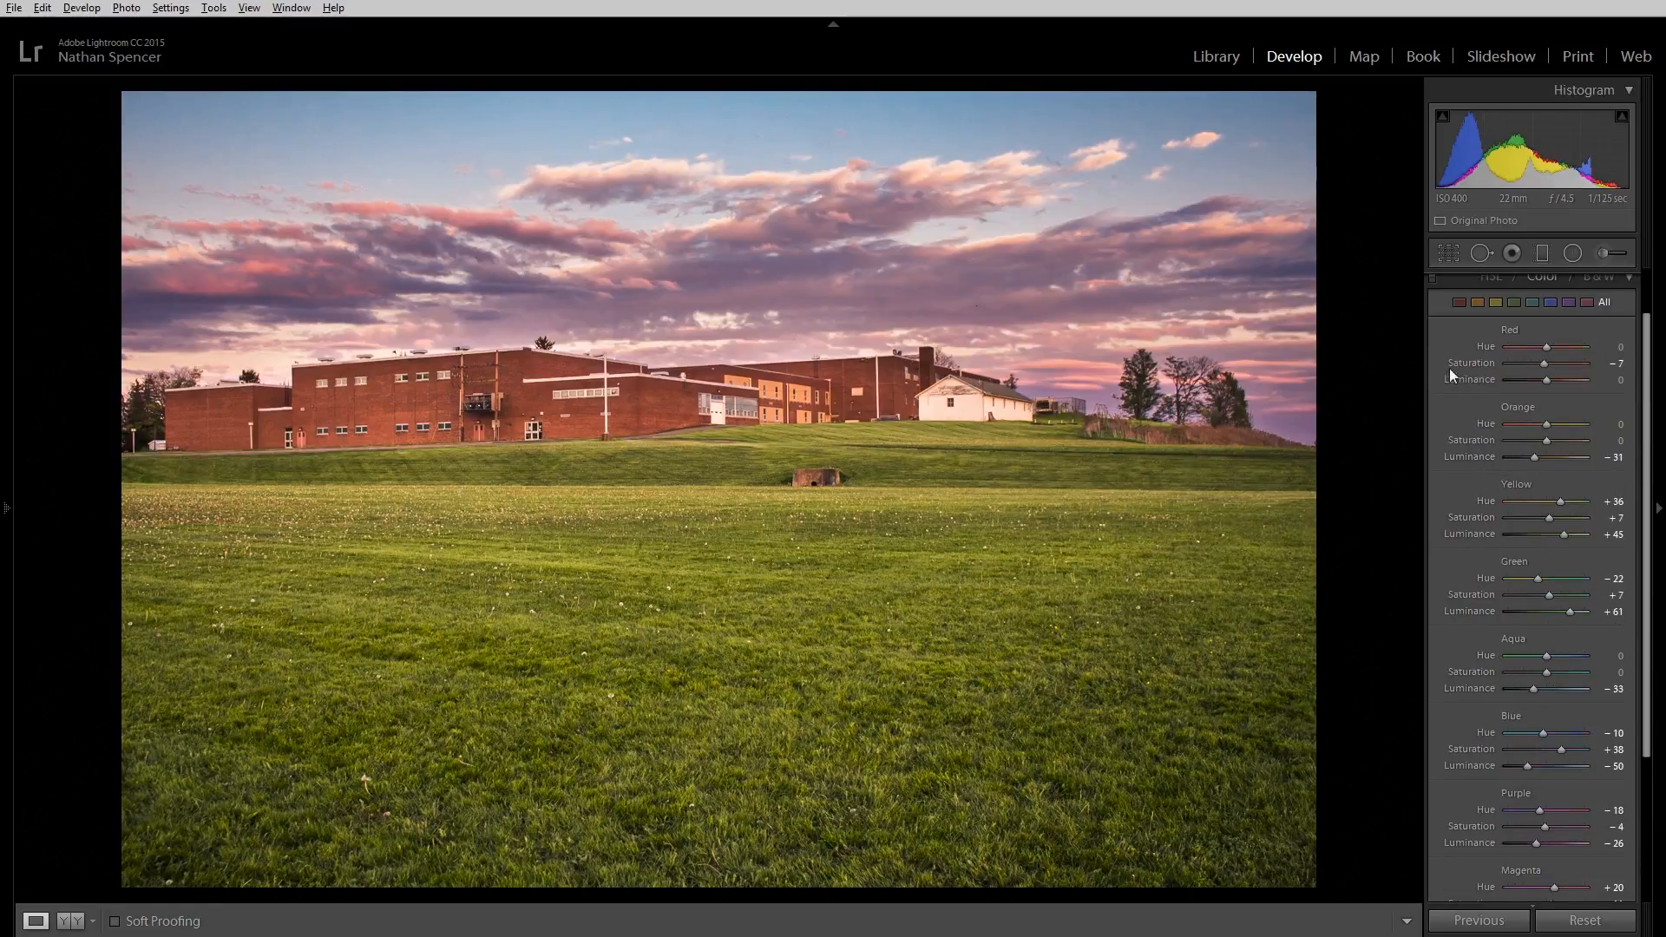
pyautogui.scroll(2, 1496, 386)
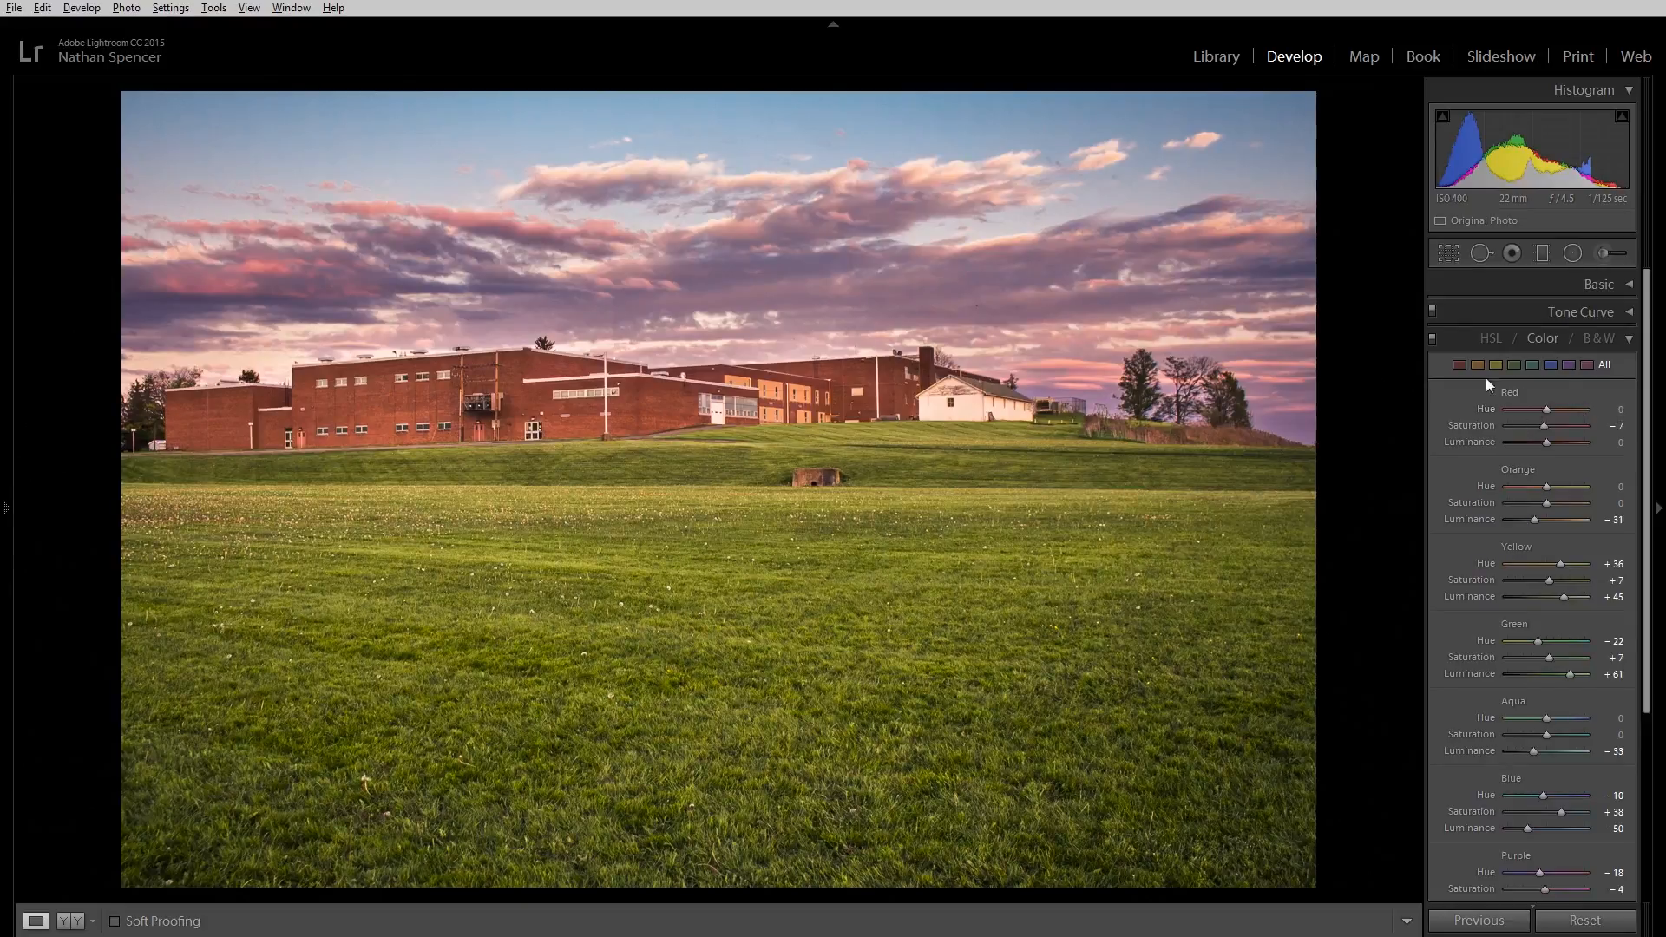
pyautogui.click(1493, 339)
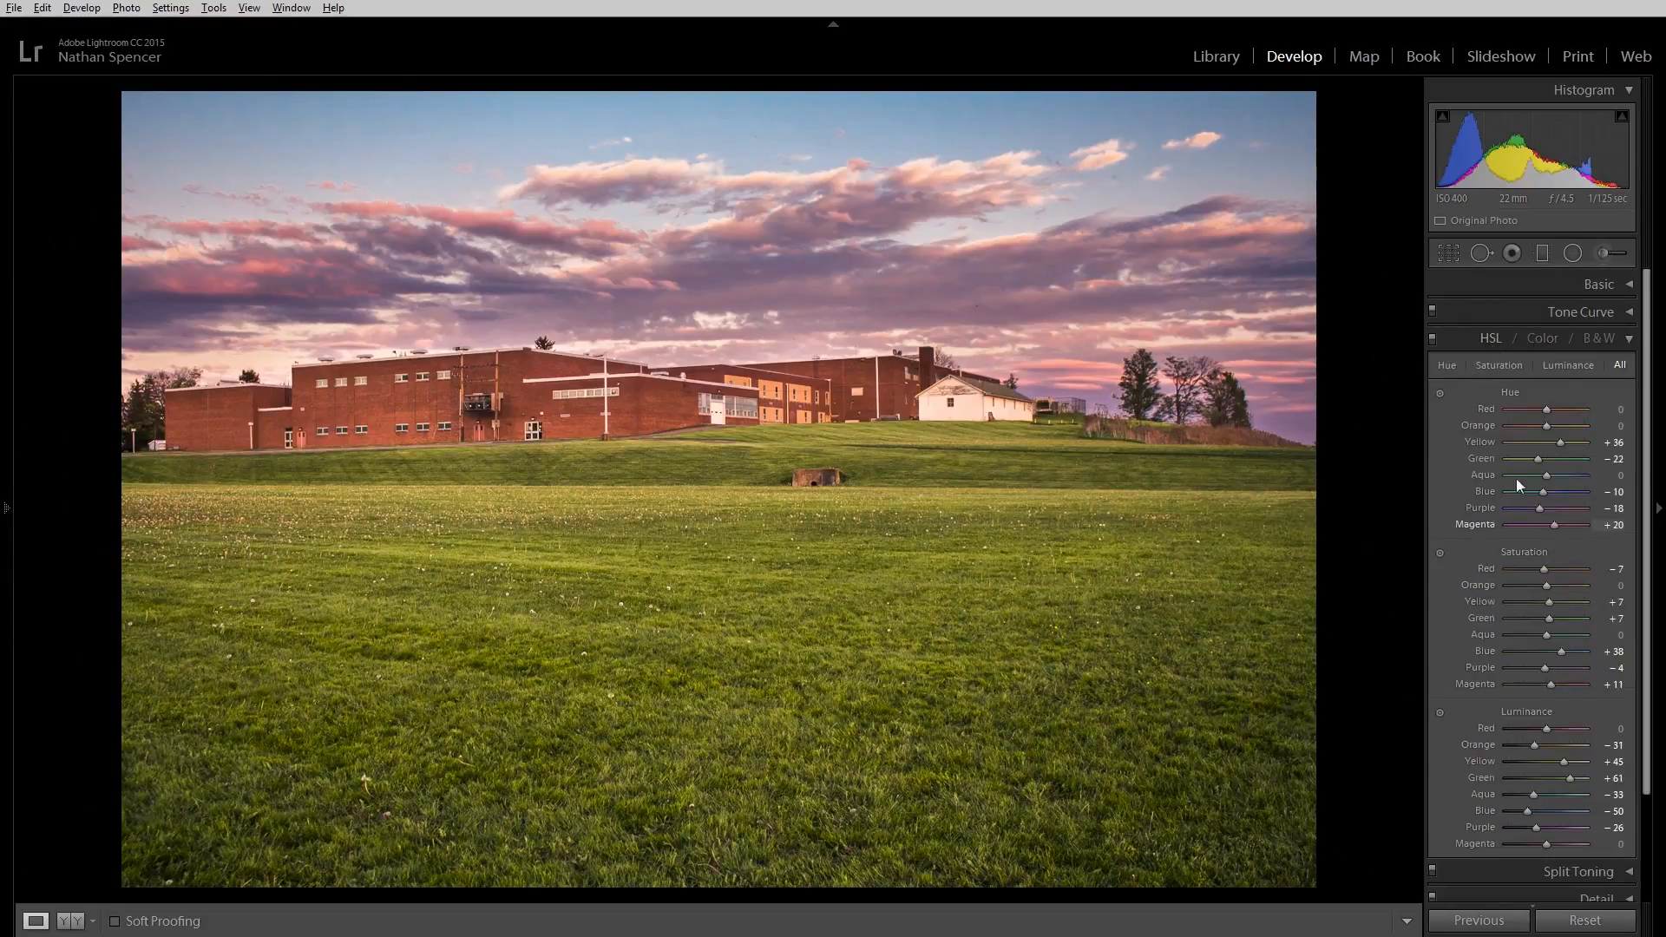
pyautogui.click(1541, 343)
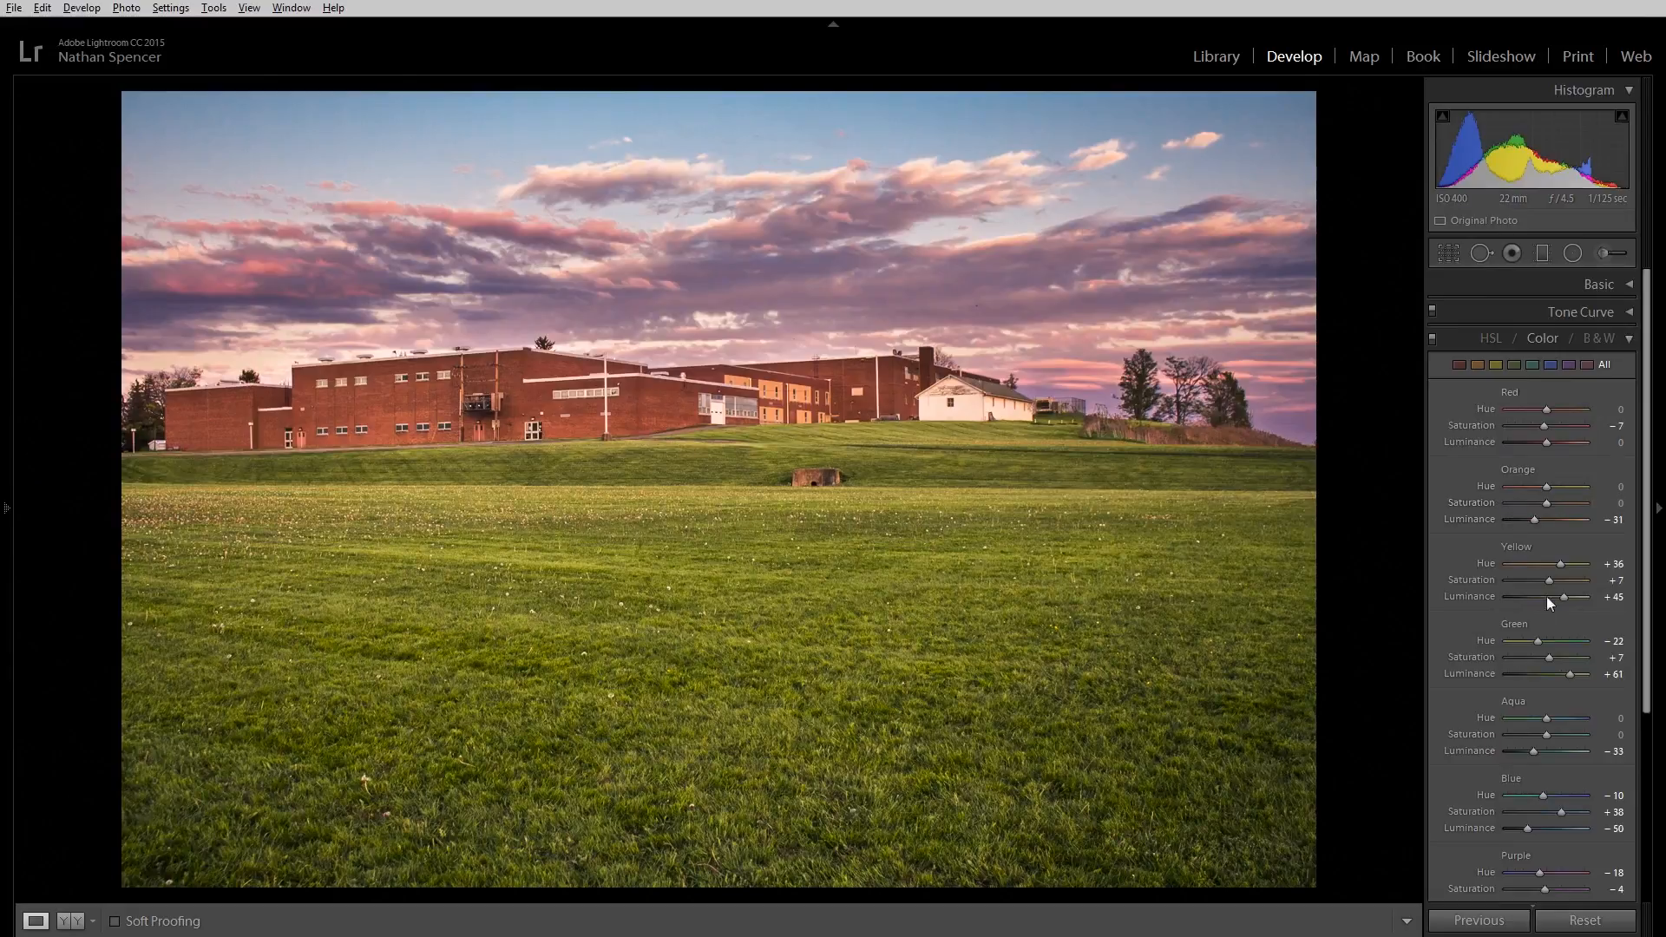
pyautogui.click(1492, 343)
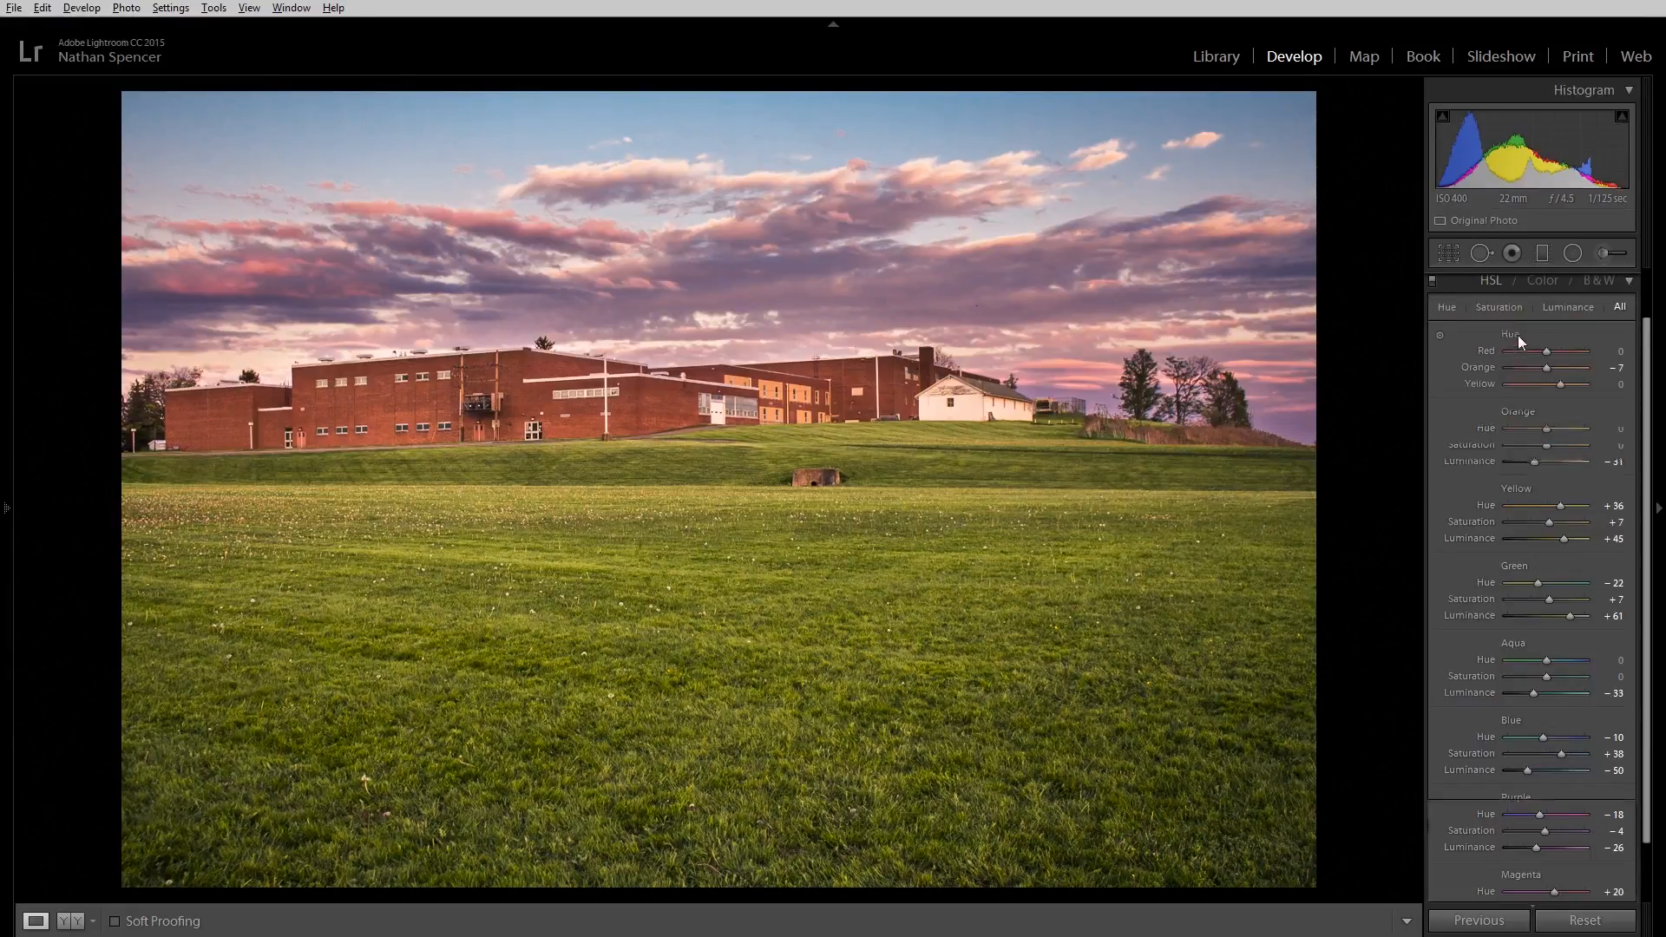
pyautogui.click(1544, 279)
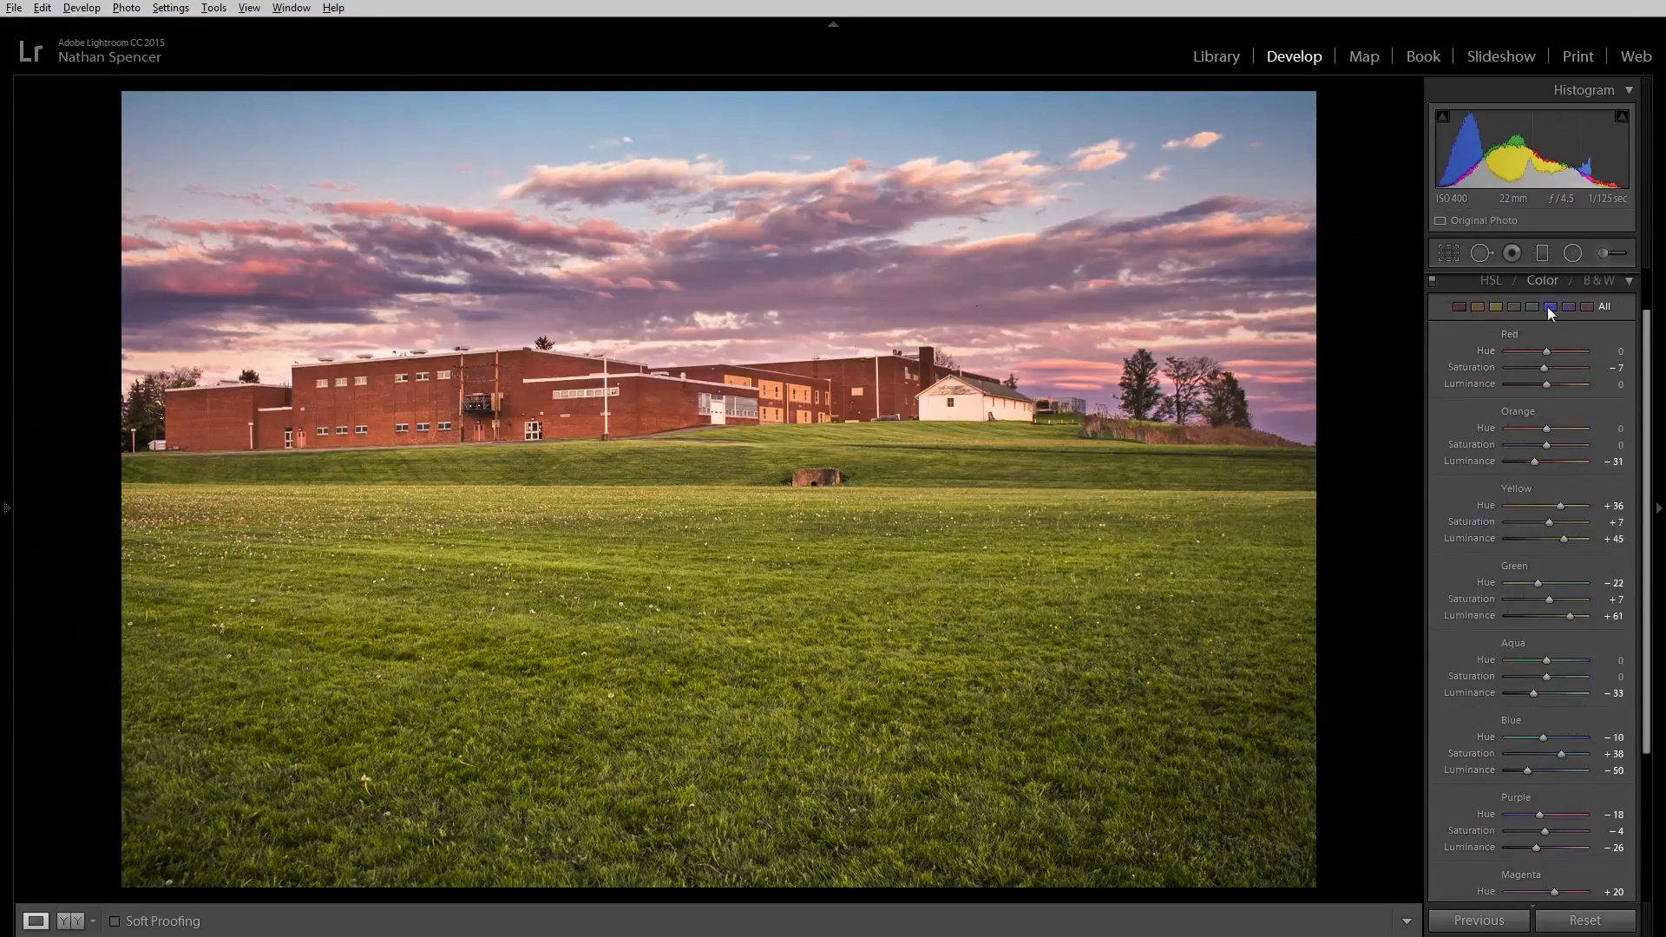
pyautogui.click(1462, 307)
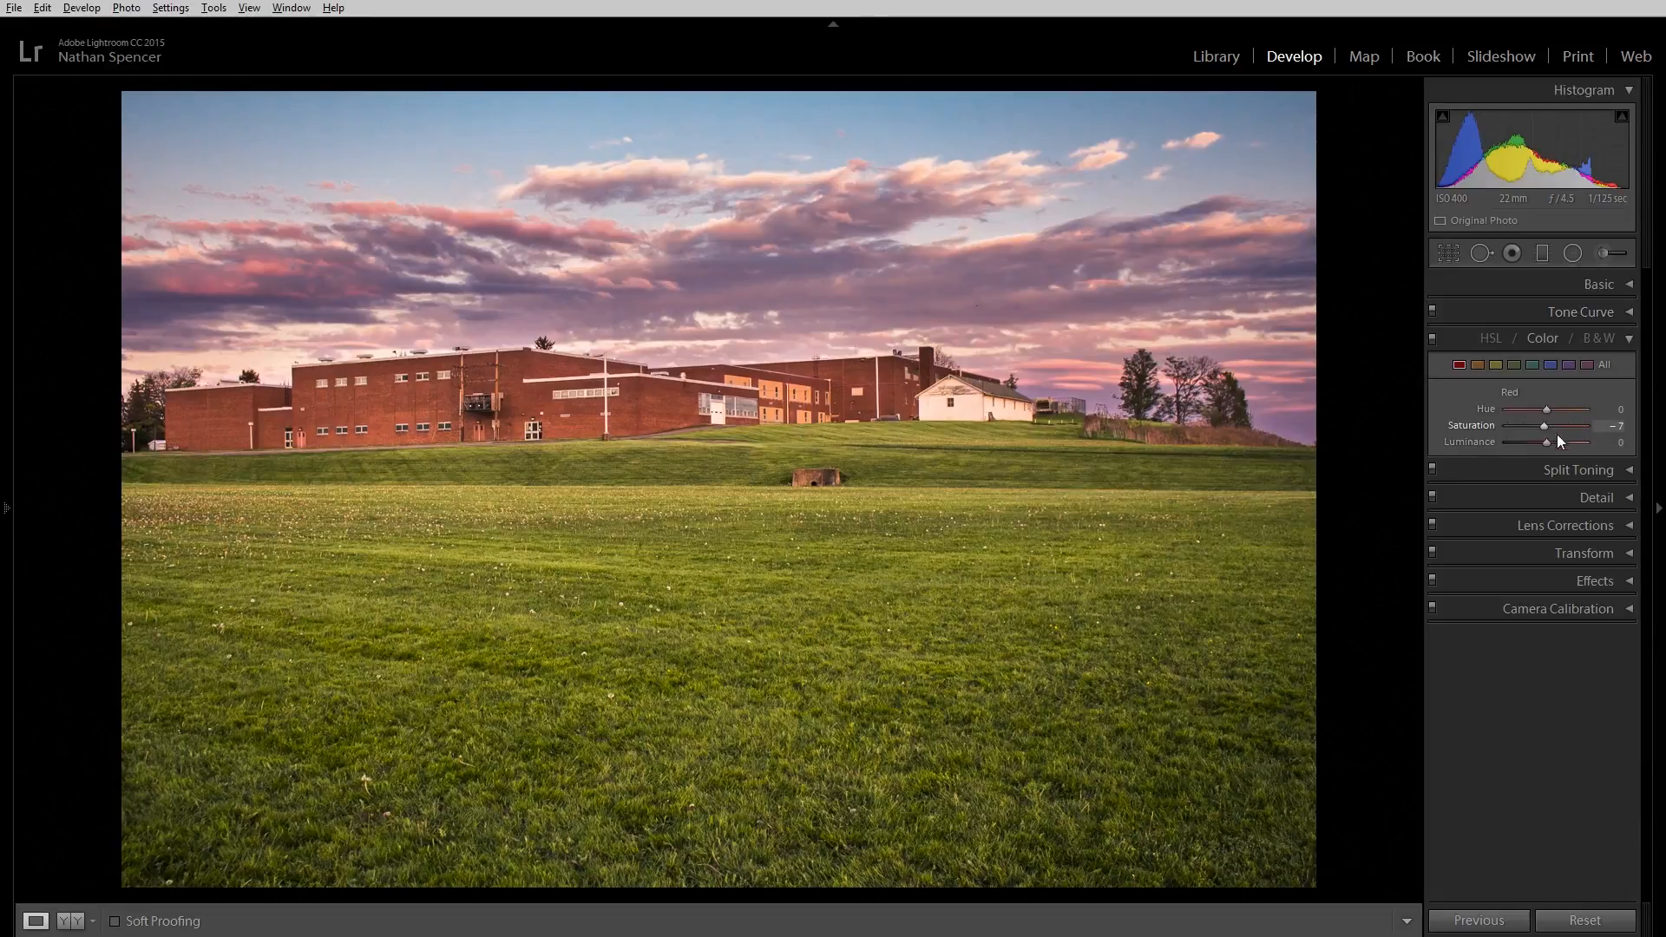
# - Return to the HSL view and review its Hue, Saturation and Luminance groups one at a time
pyautogui.click(1487, 340)
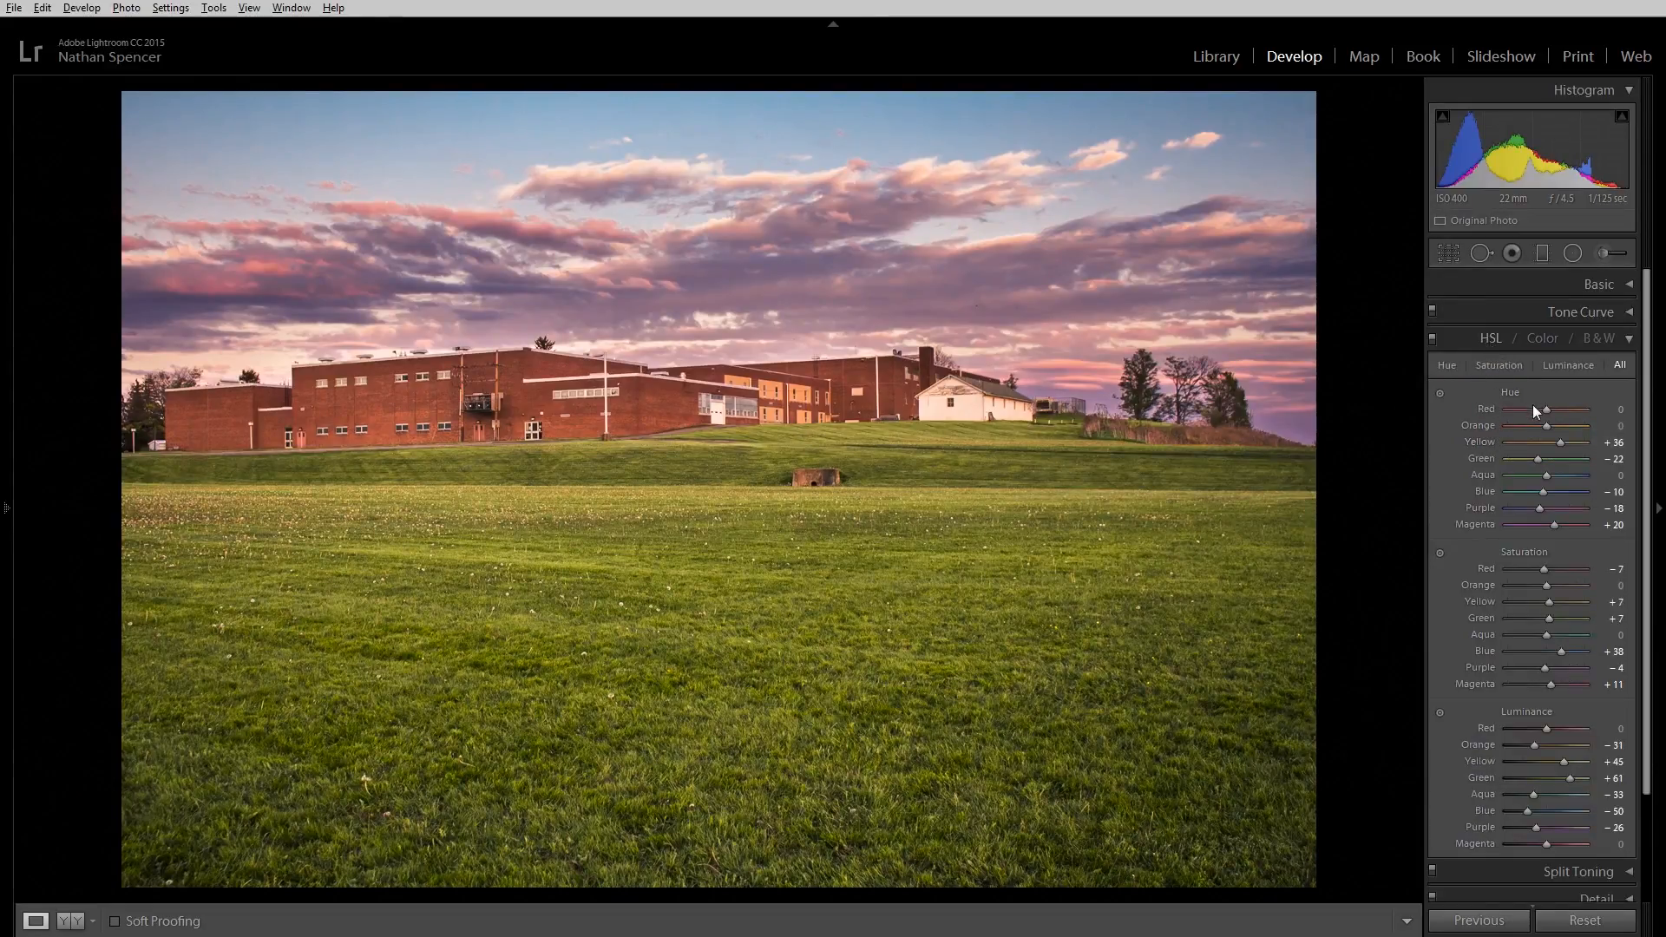
pyautogui.click(1447, 368)
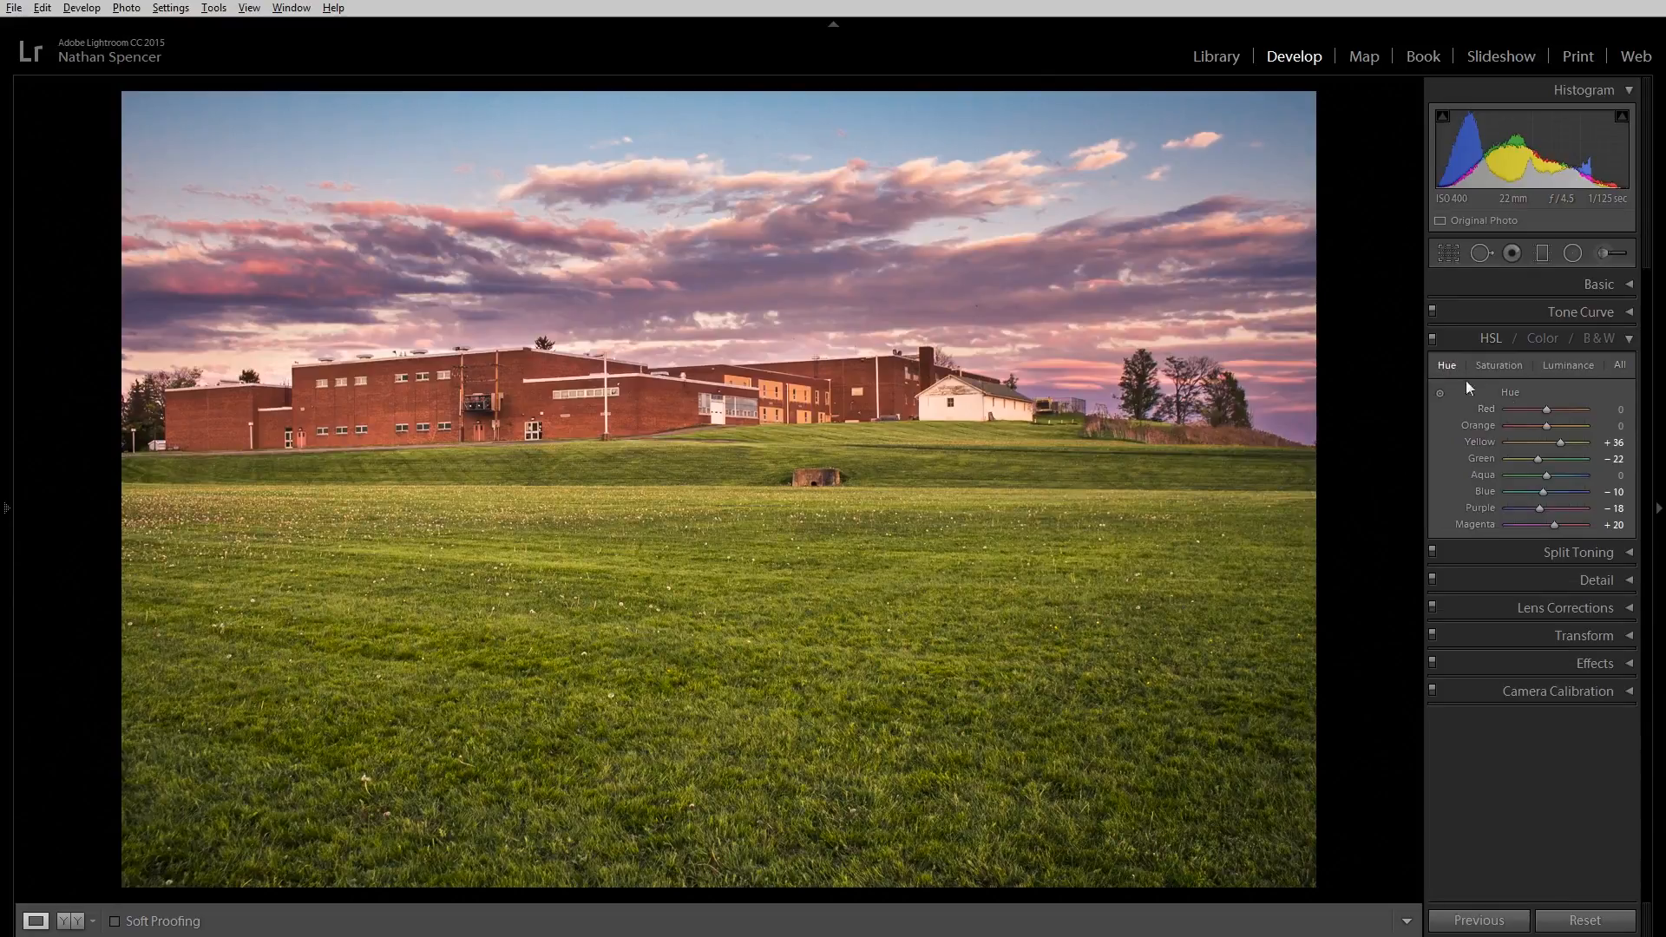
pyautogui.click(1497, 366)
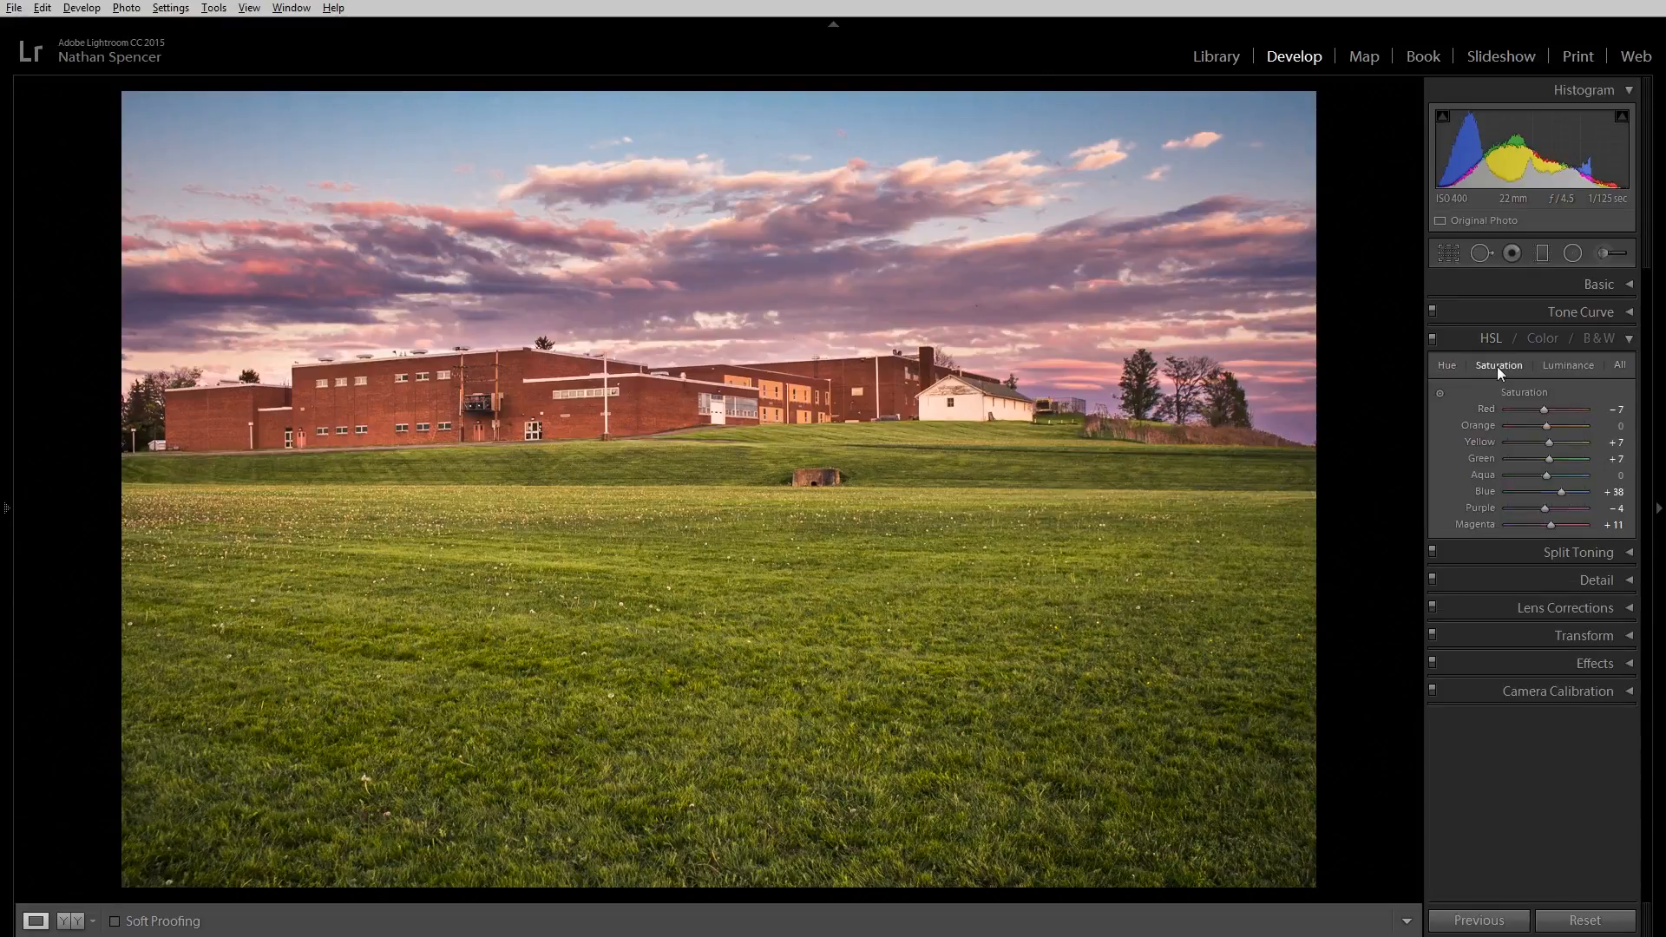
pyautogui.click(1574, 366)
# - Test the Red saturation at −100 in the Color view, and reset it to 0 in the HSL Saturation group
pyautogui.click(1541, 339)
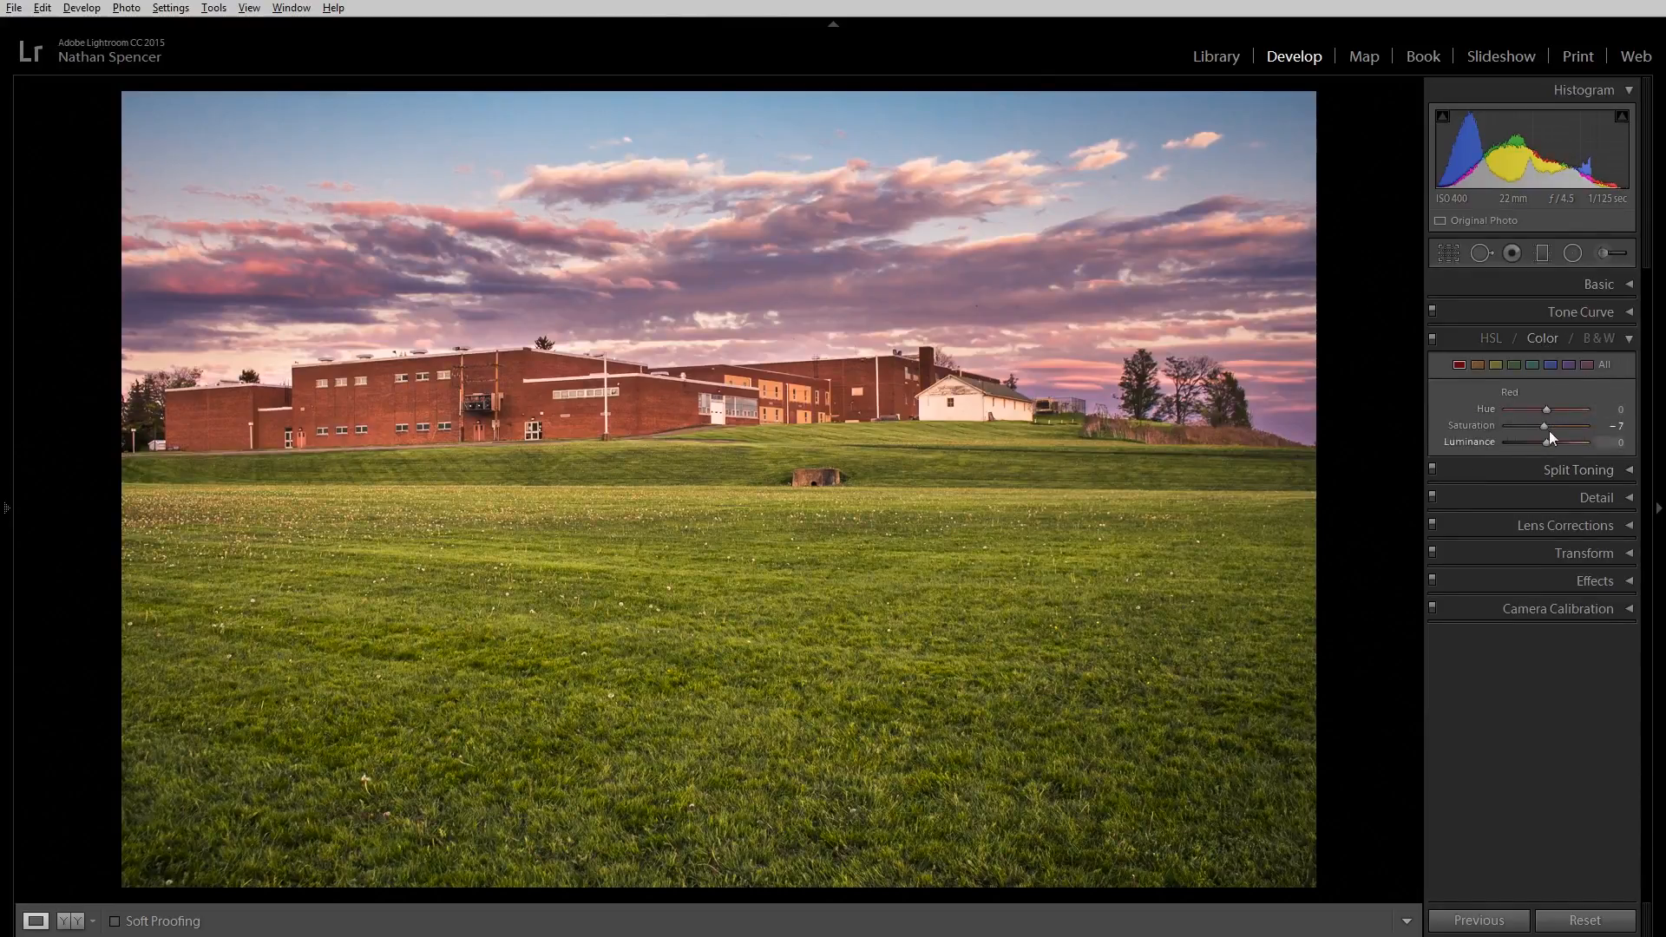
pyautogui.moveTo(1543, 426); pyautogui.dragTo(1471, 420)
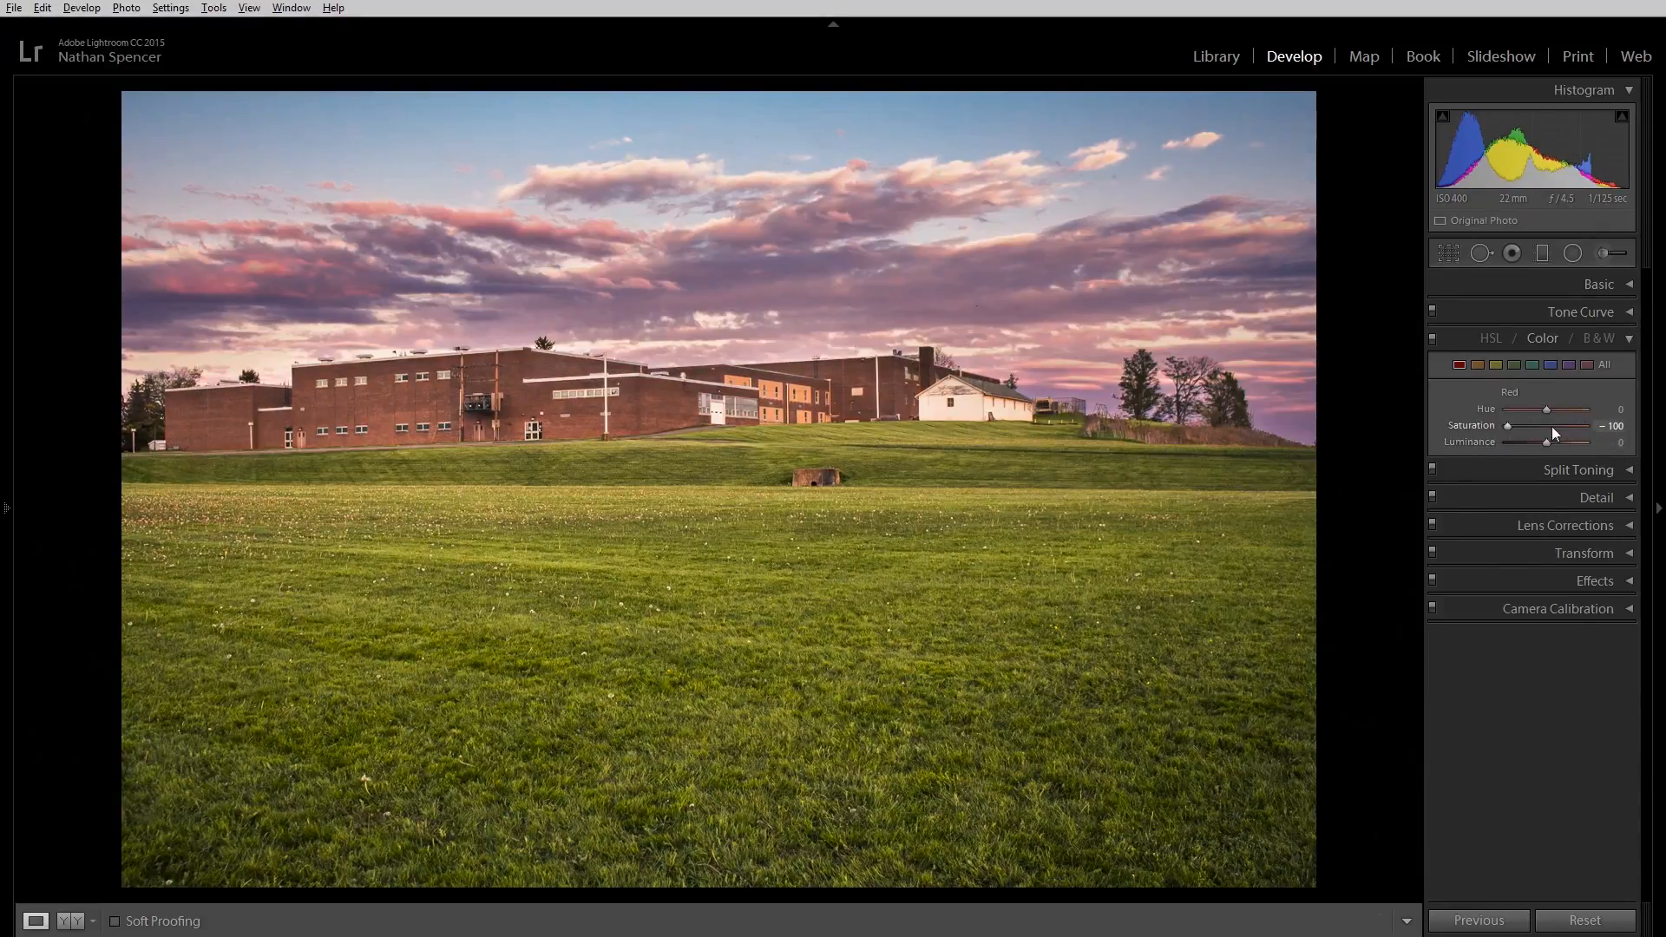
pyautogui.click(1491, 343)
pyautogui.click(1513, 368)
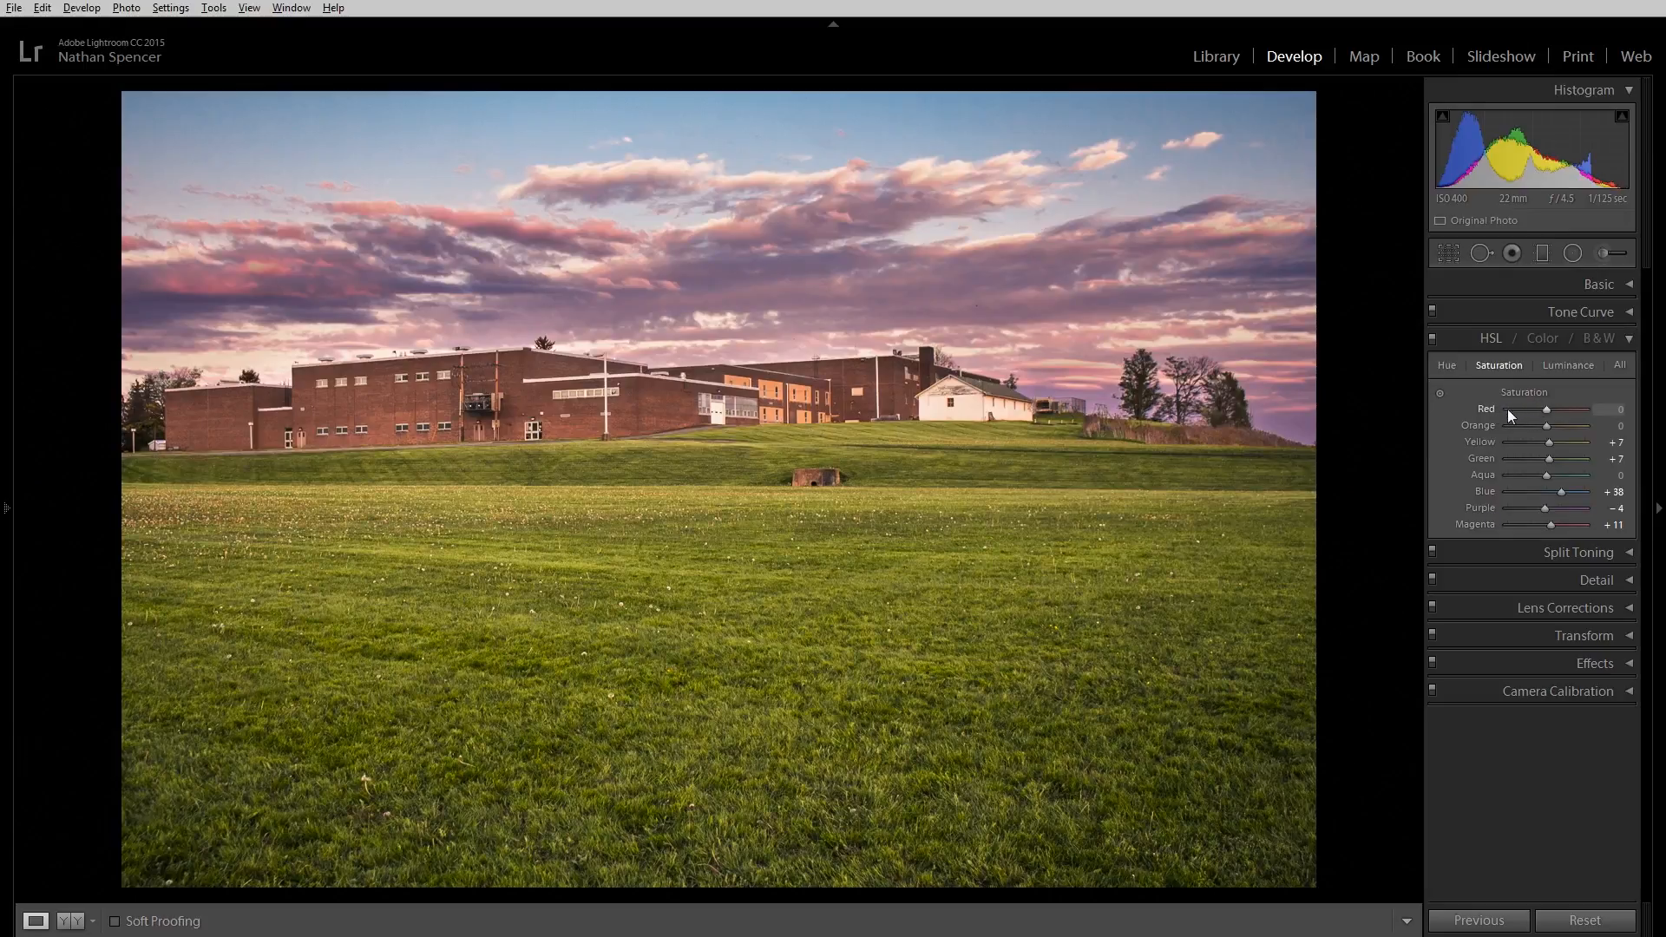
# - Set the Red saturation to −9 and show the sliders of all colors in the Color view
pyautogui.moveTo(1507, 409); pyautogui.dragTo(1543, 415)
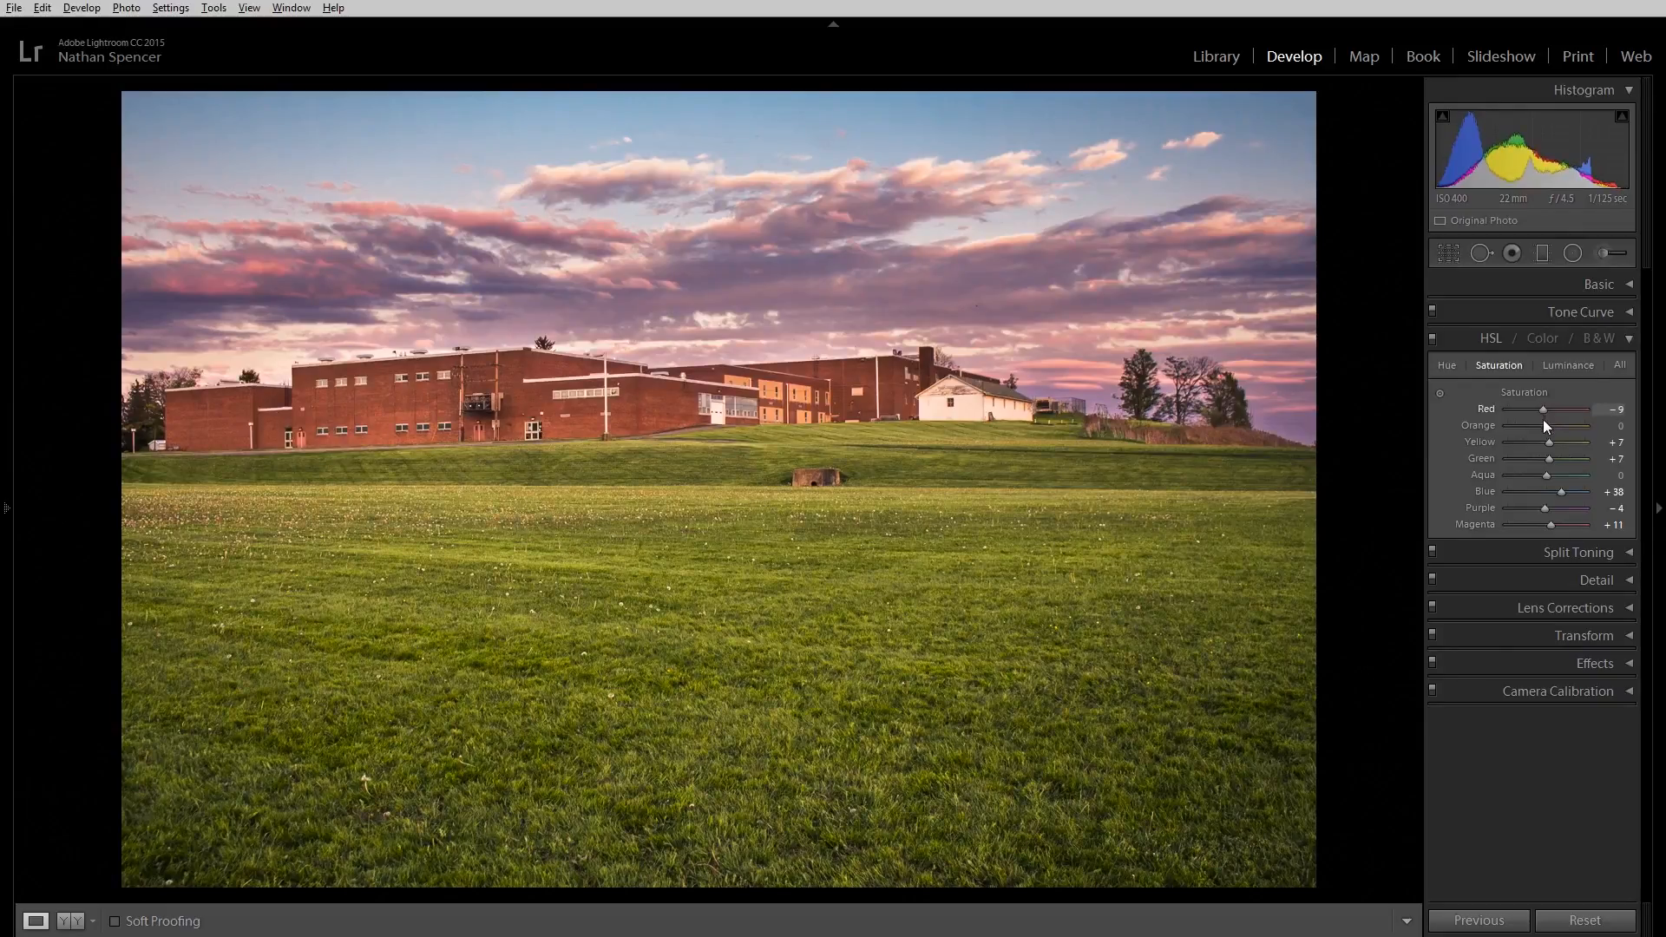
pyautogui.click(1542, 339)
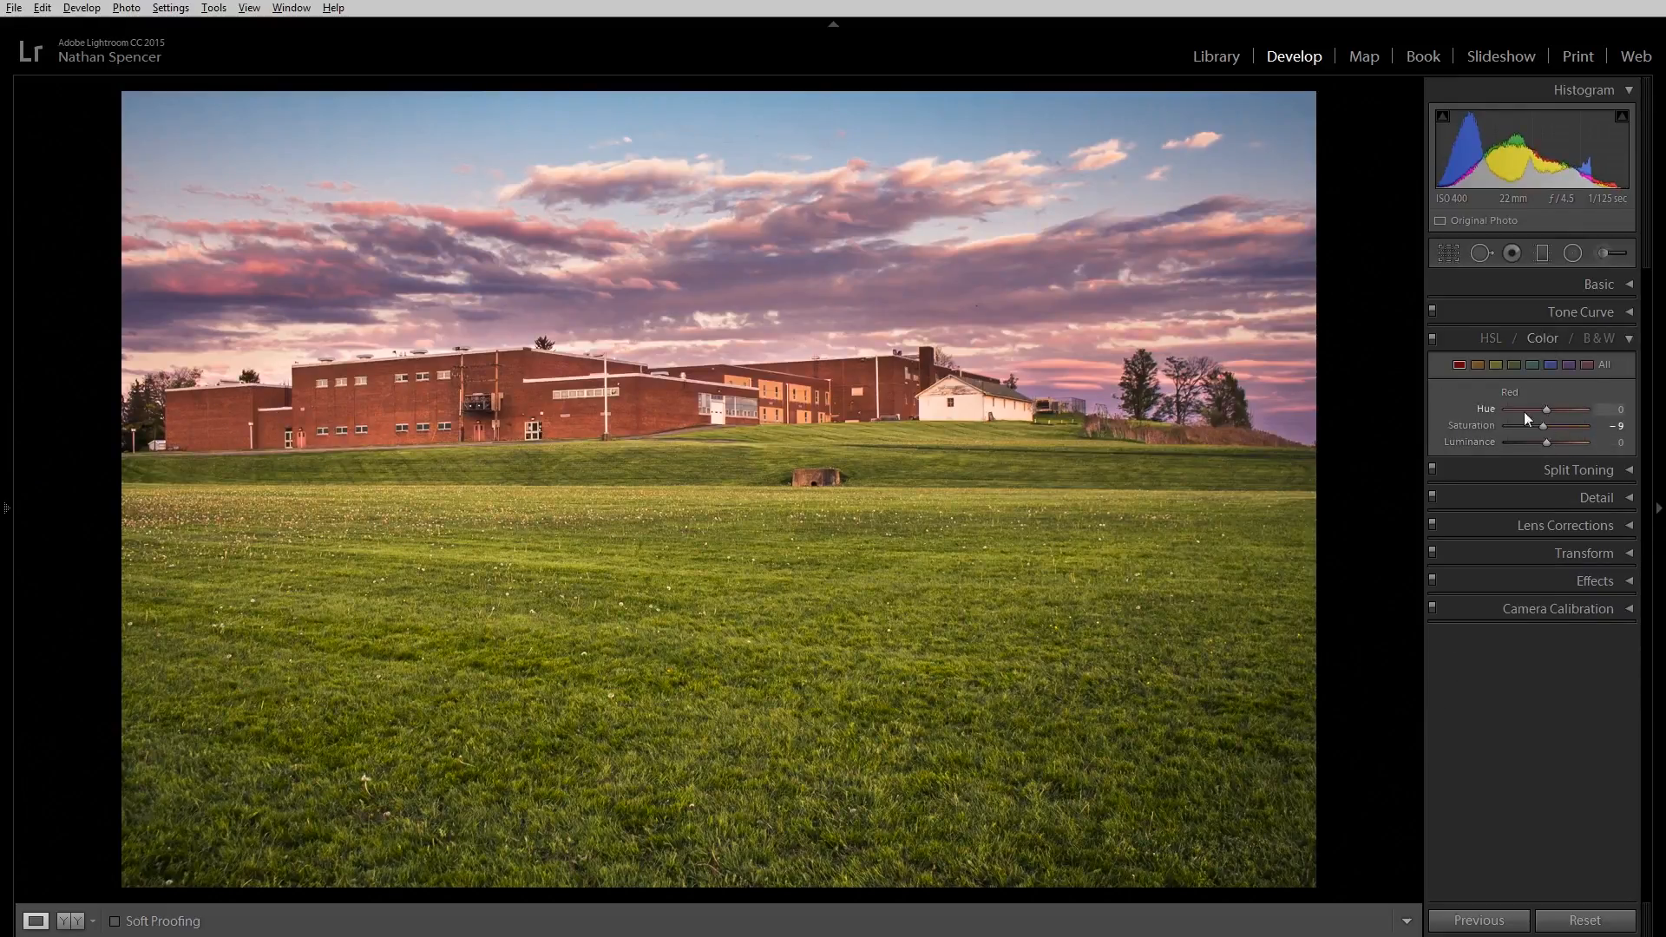
pyautogui.click(1606, 362)
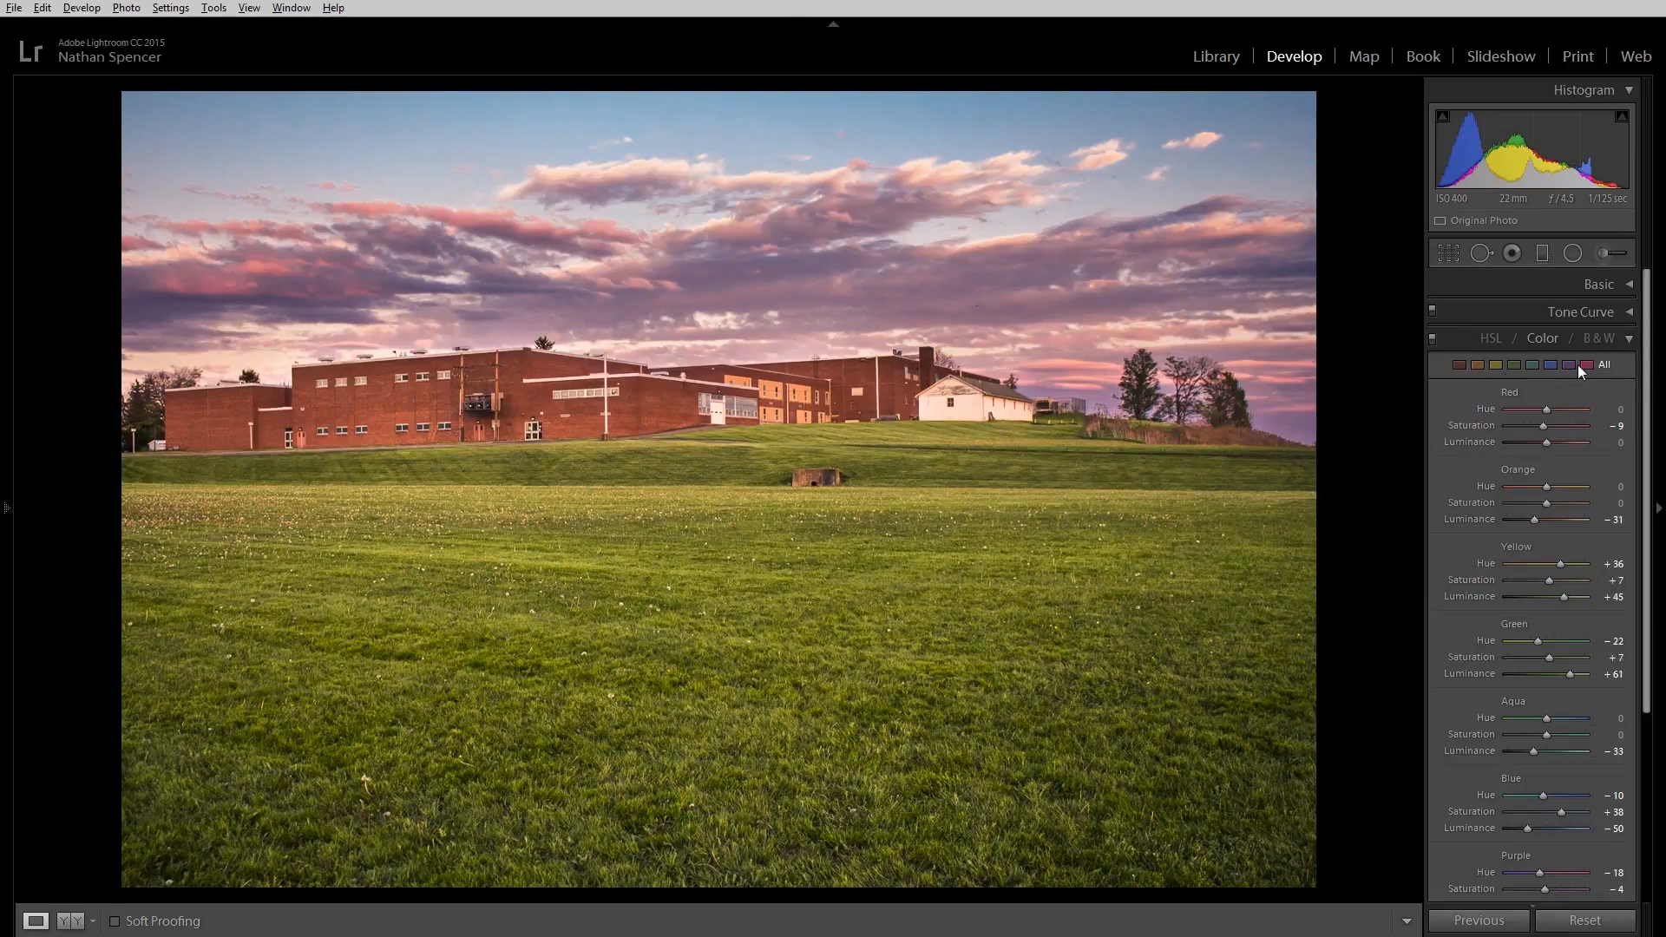
# - Convert the photo to black and white, check its Basic treatment setting, and set the Split Toning highlights saturation to 0
pyautogui.click(1598, 343)
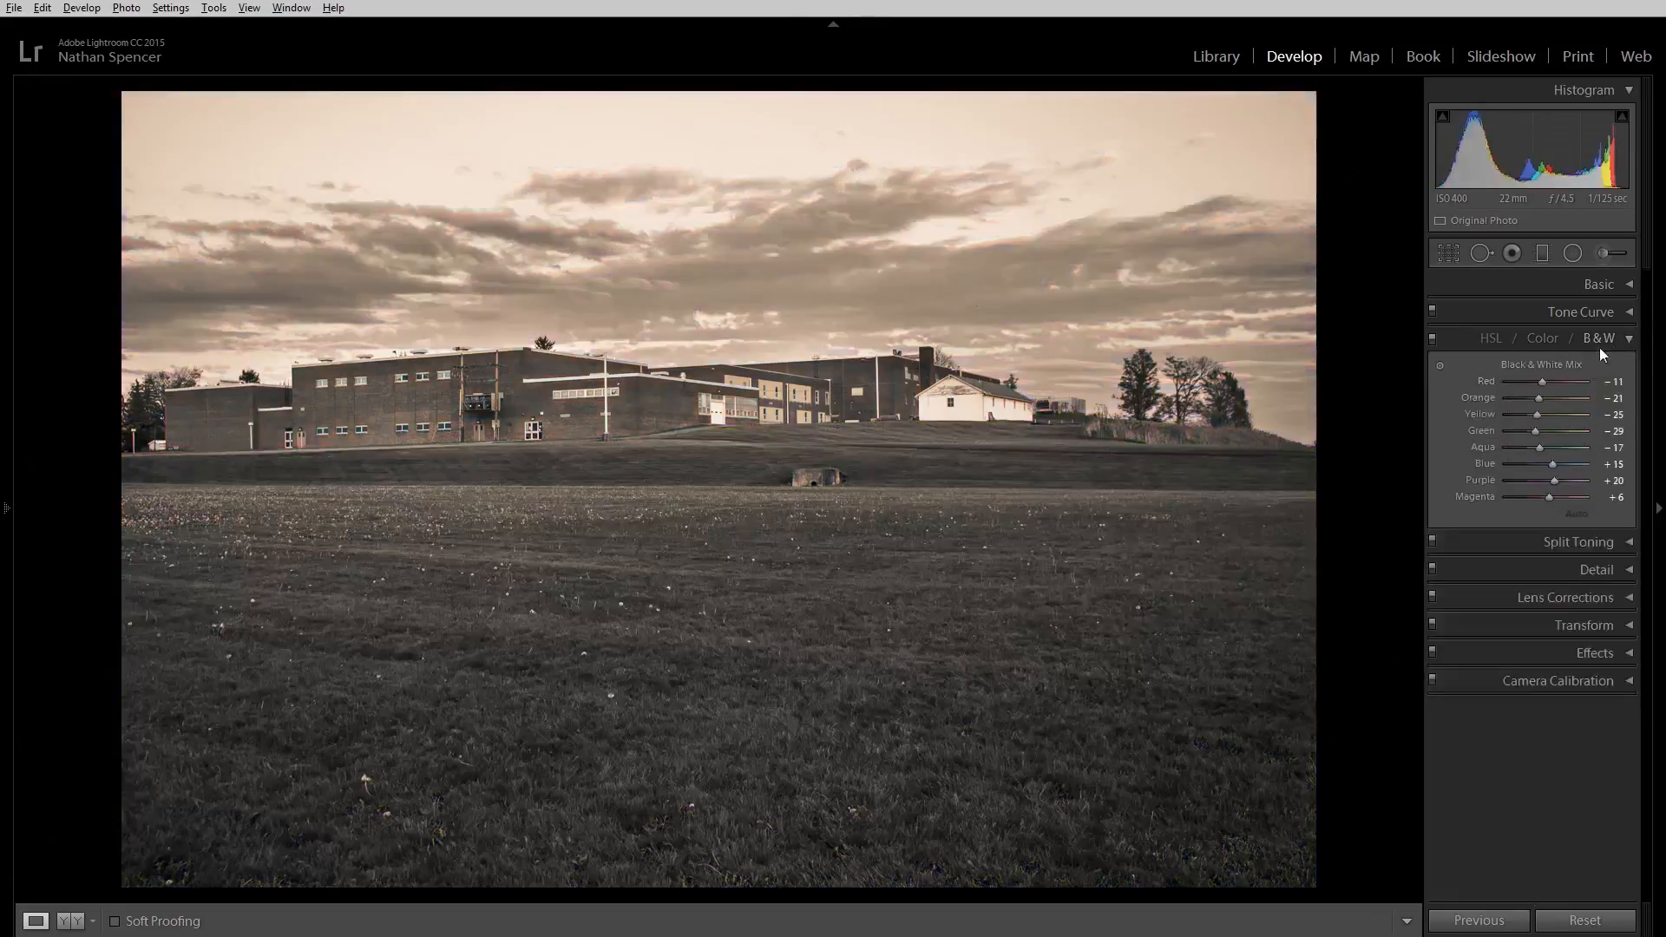
pyautogui.click(1607, 290)
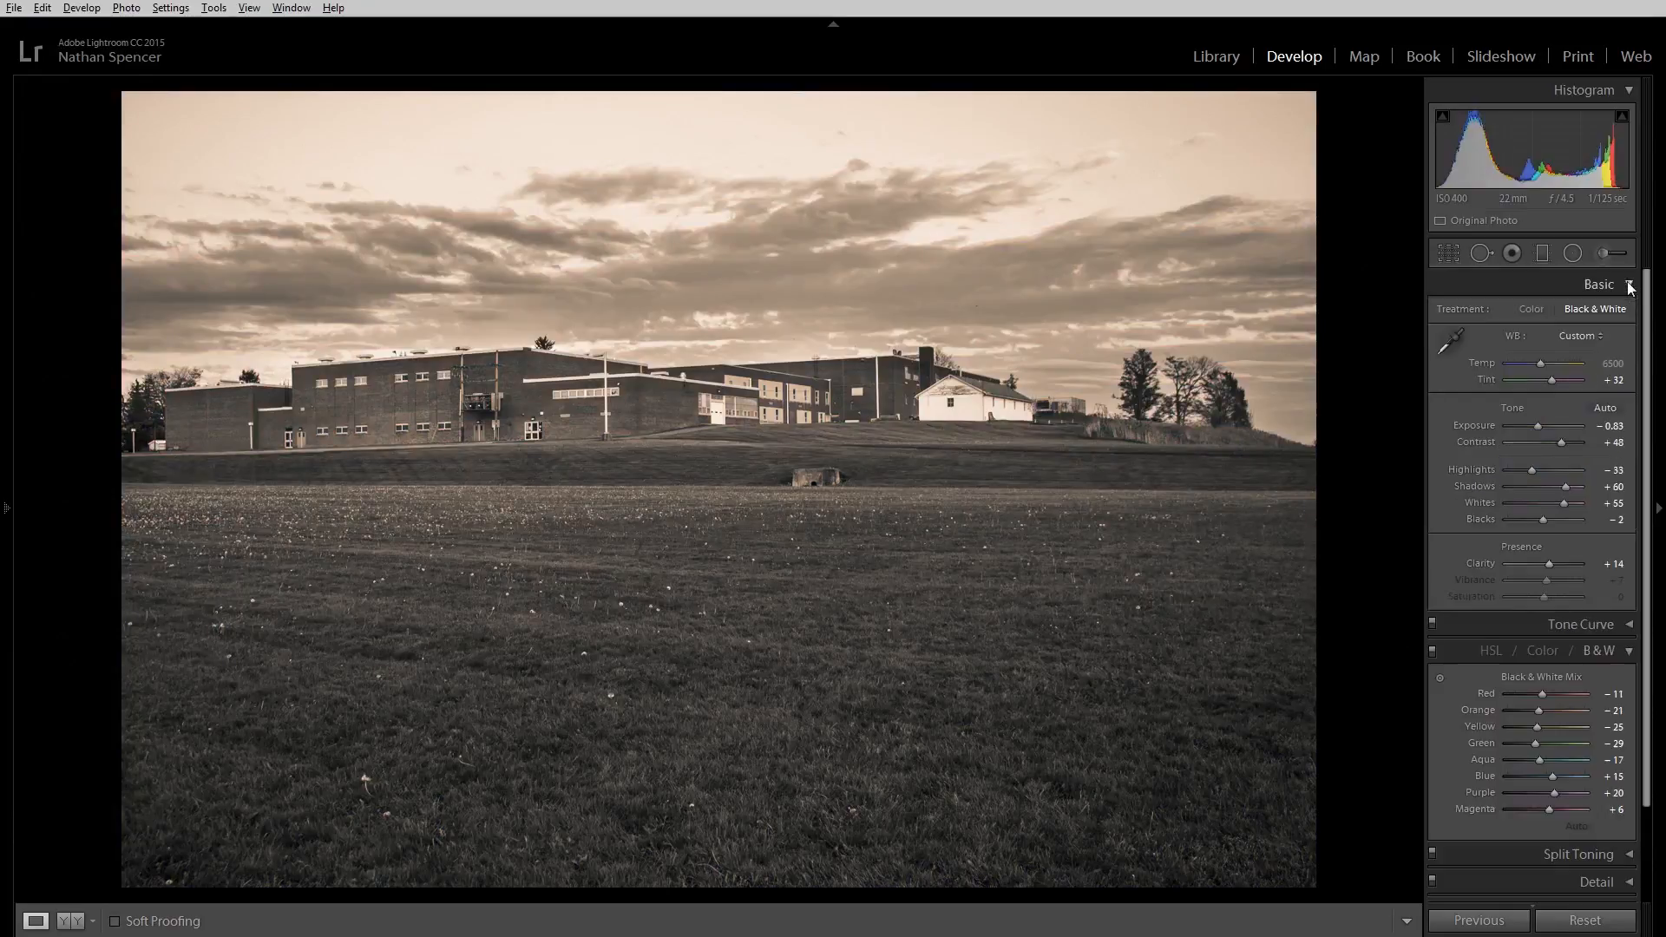
pyautogui.click(1622, 288)
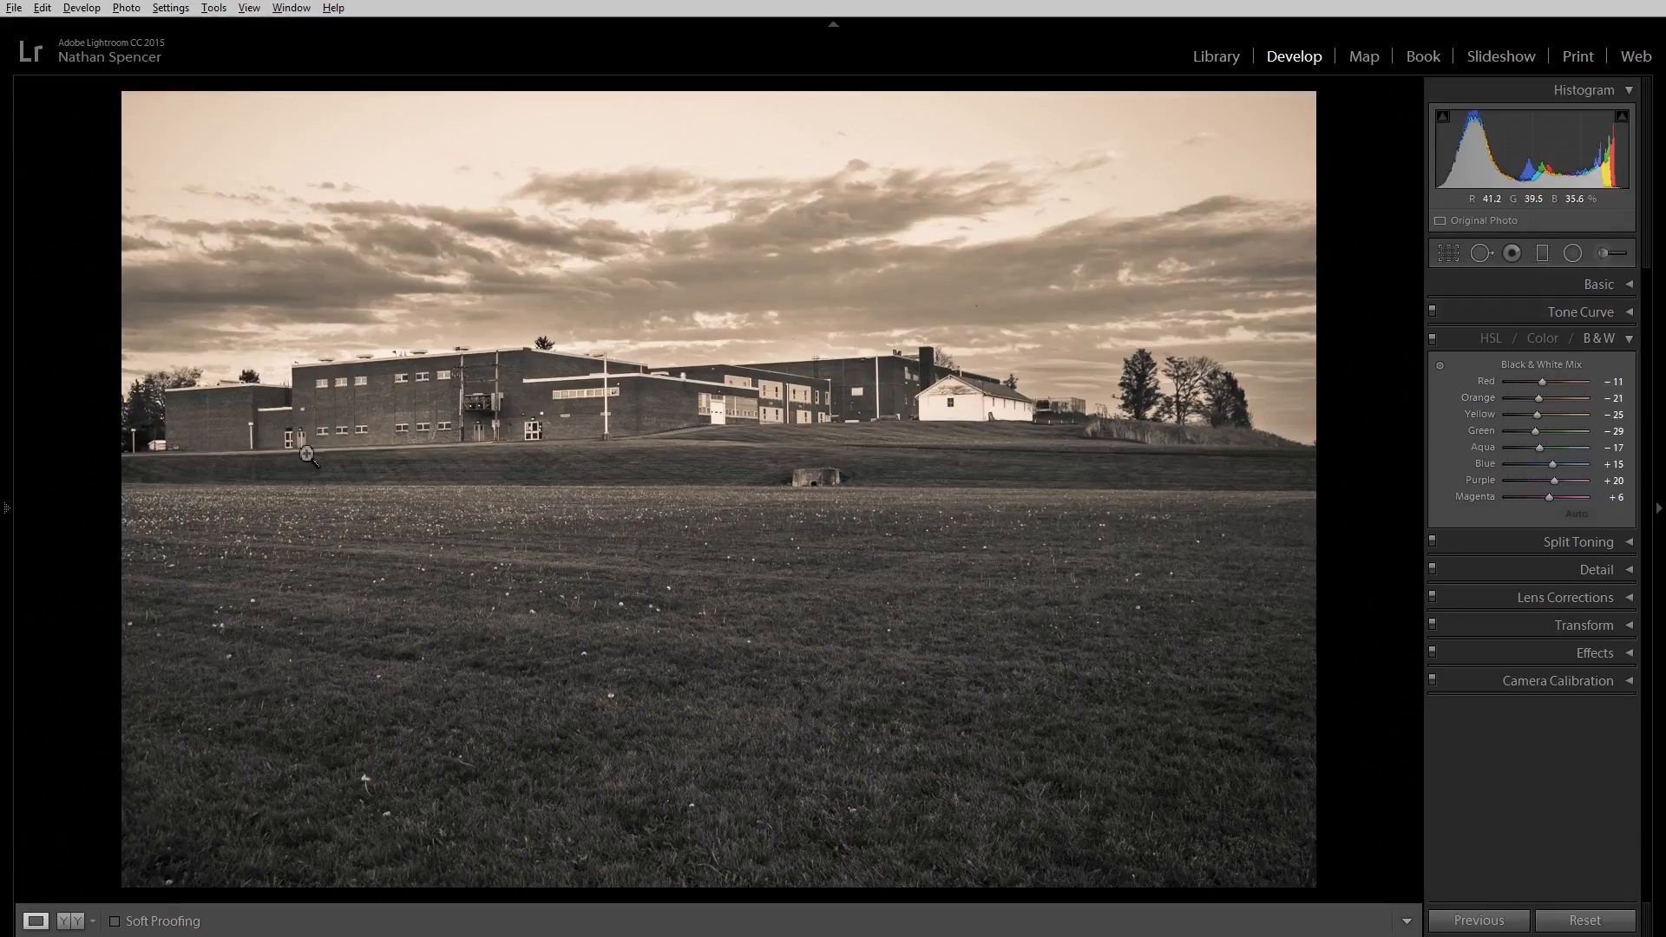
pyautogui.click(1631, 543)
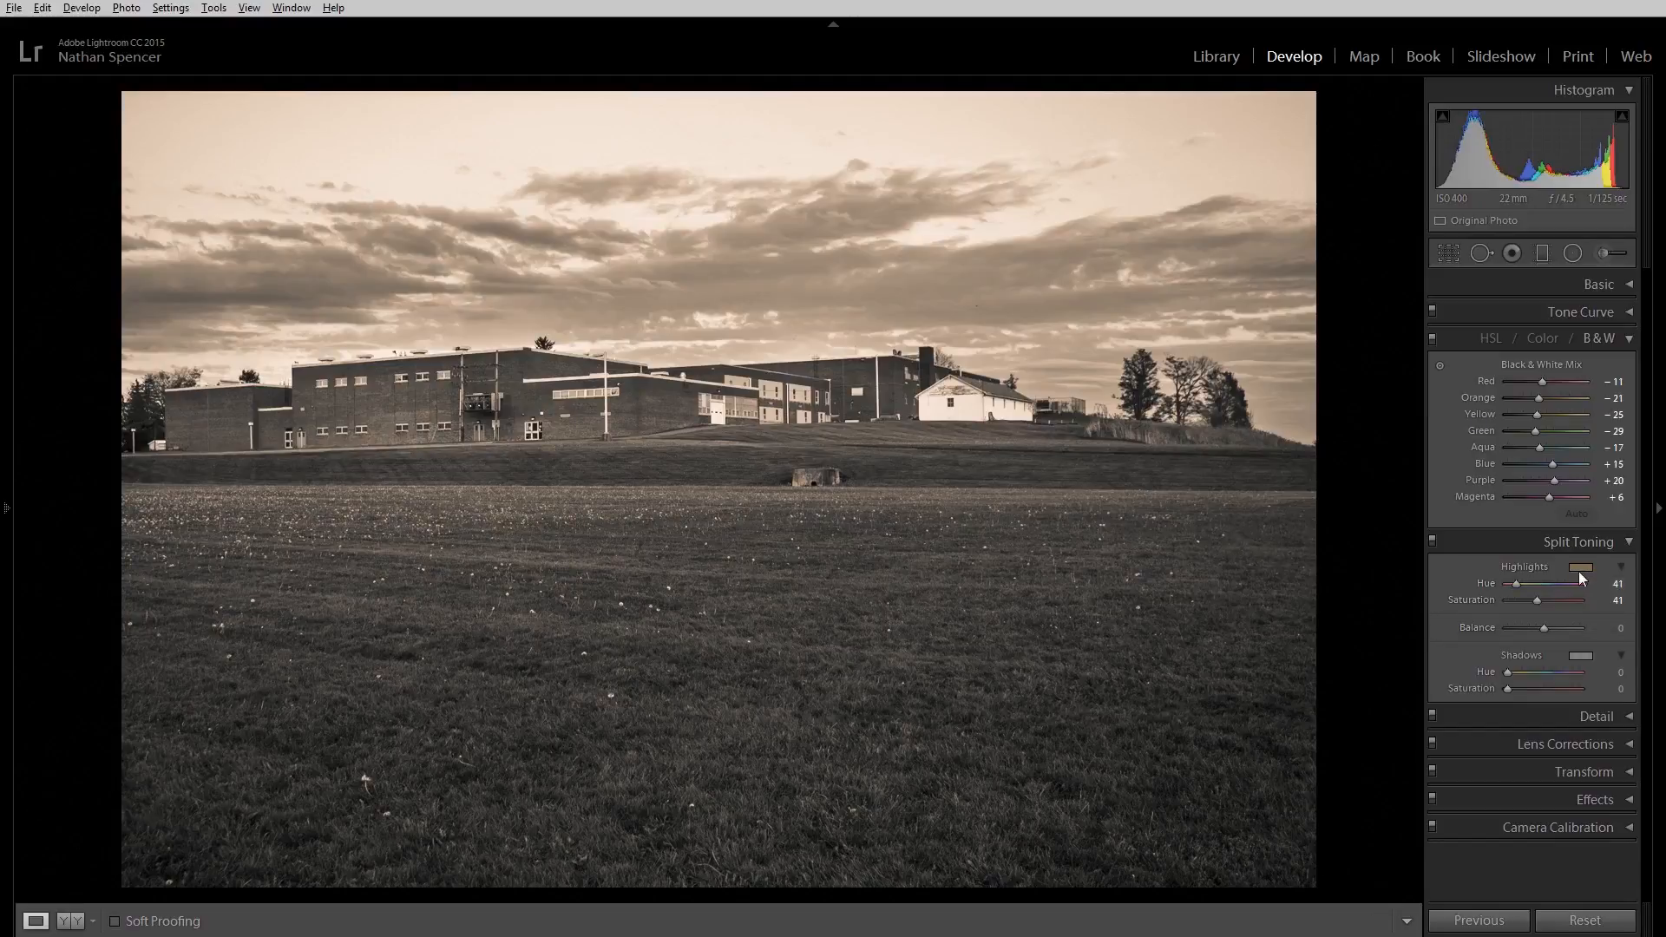
pyautogui.moveTo(1529, 604); pyautogui.dragTo(1429, 608)
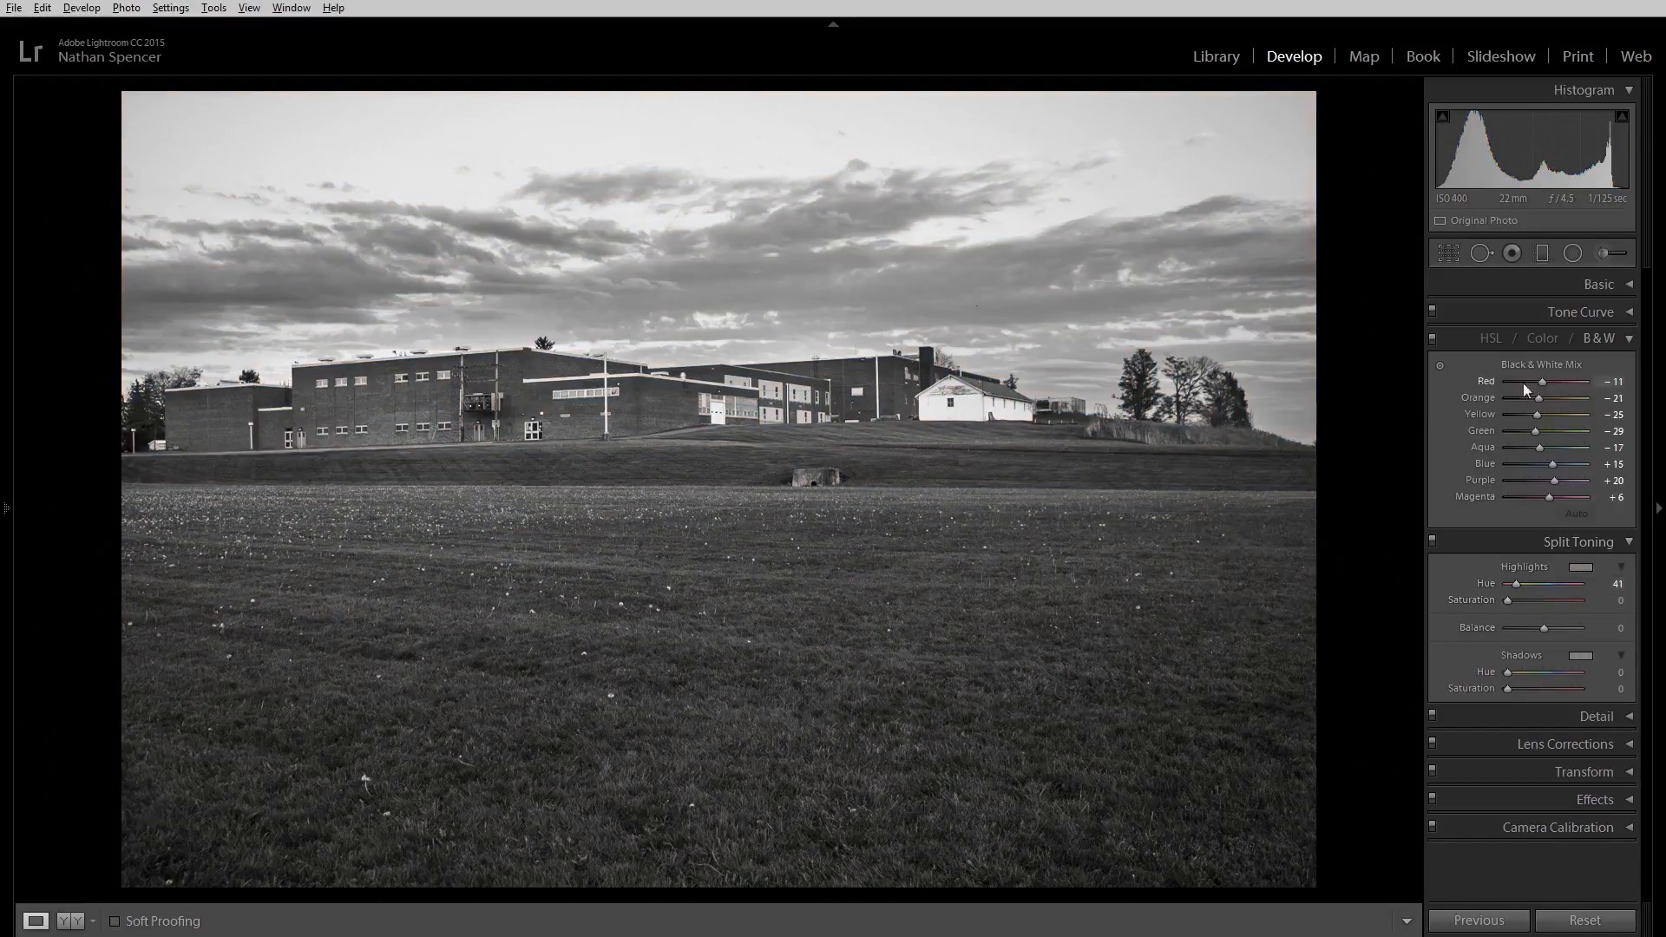
# - Return the photo to the Color treatment and set the Split Toning highlights saturation to 23
pyautogui.click(1541, 344)
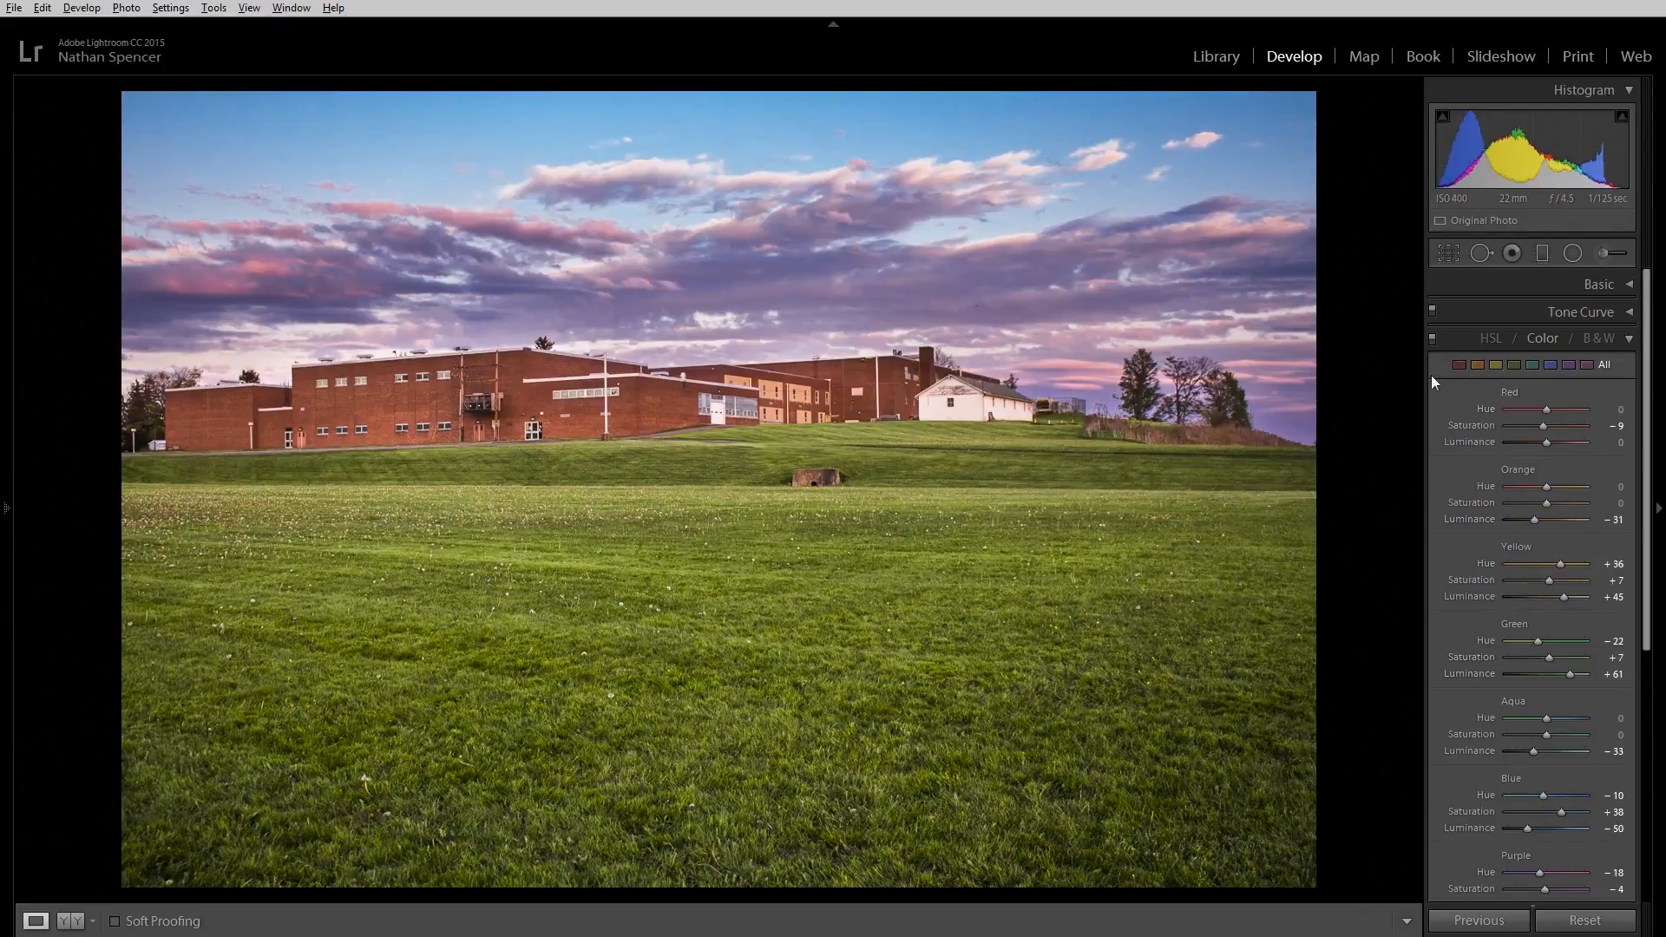
pyautogui.scroll(-5, 1504, 553)
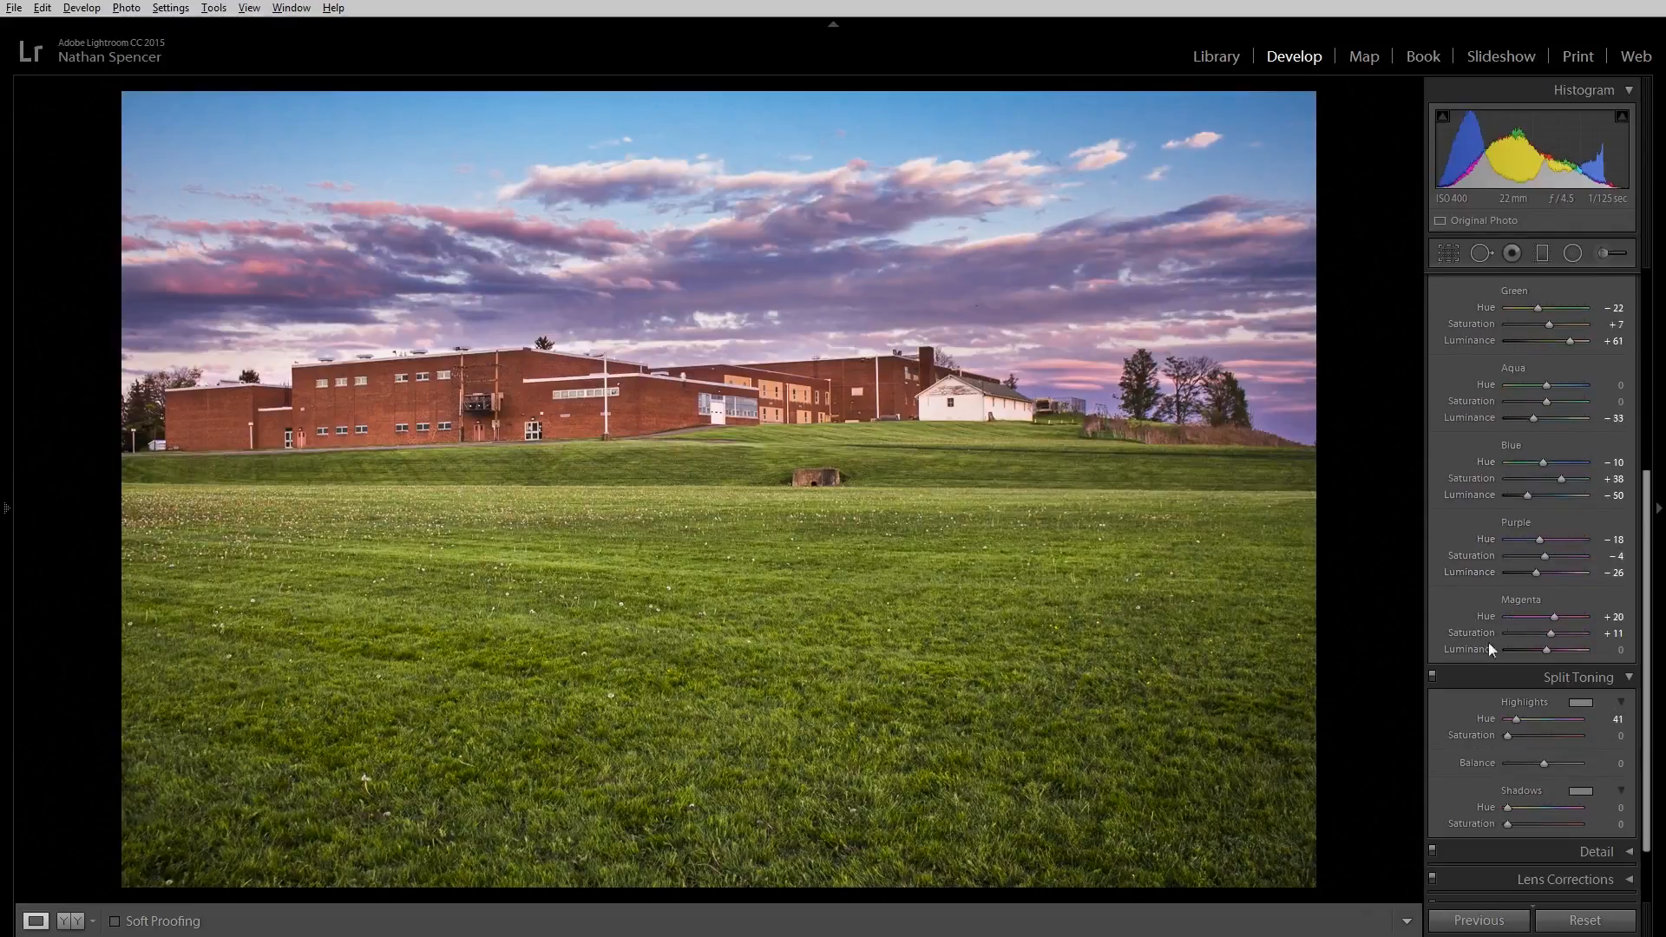
pyautogui.click(1433, 677)
pyautogui.click(1433, 677)
pyautogui.moveTo(1510, 735); pyautogui.dragTo(1526, 736)
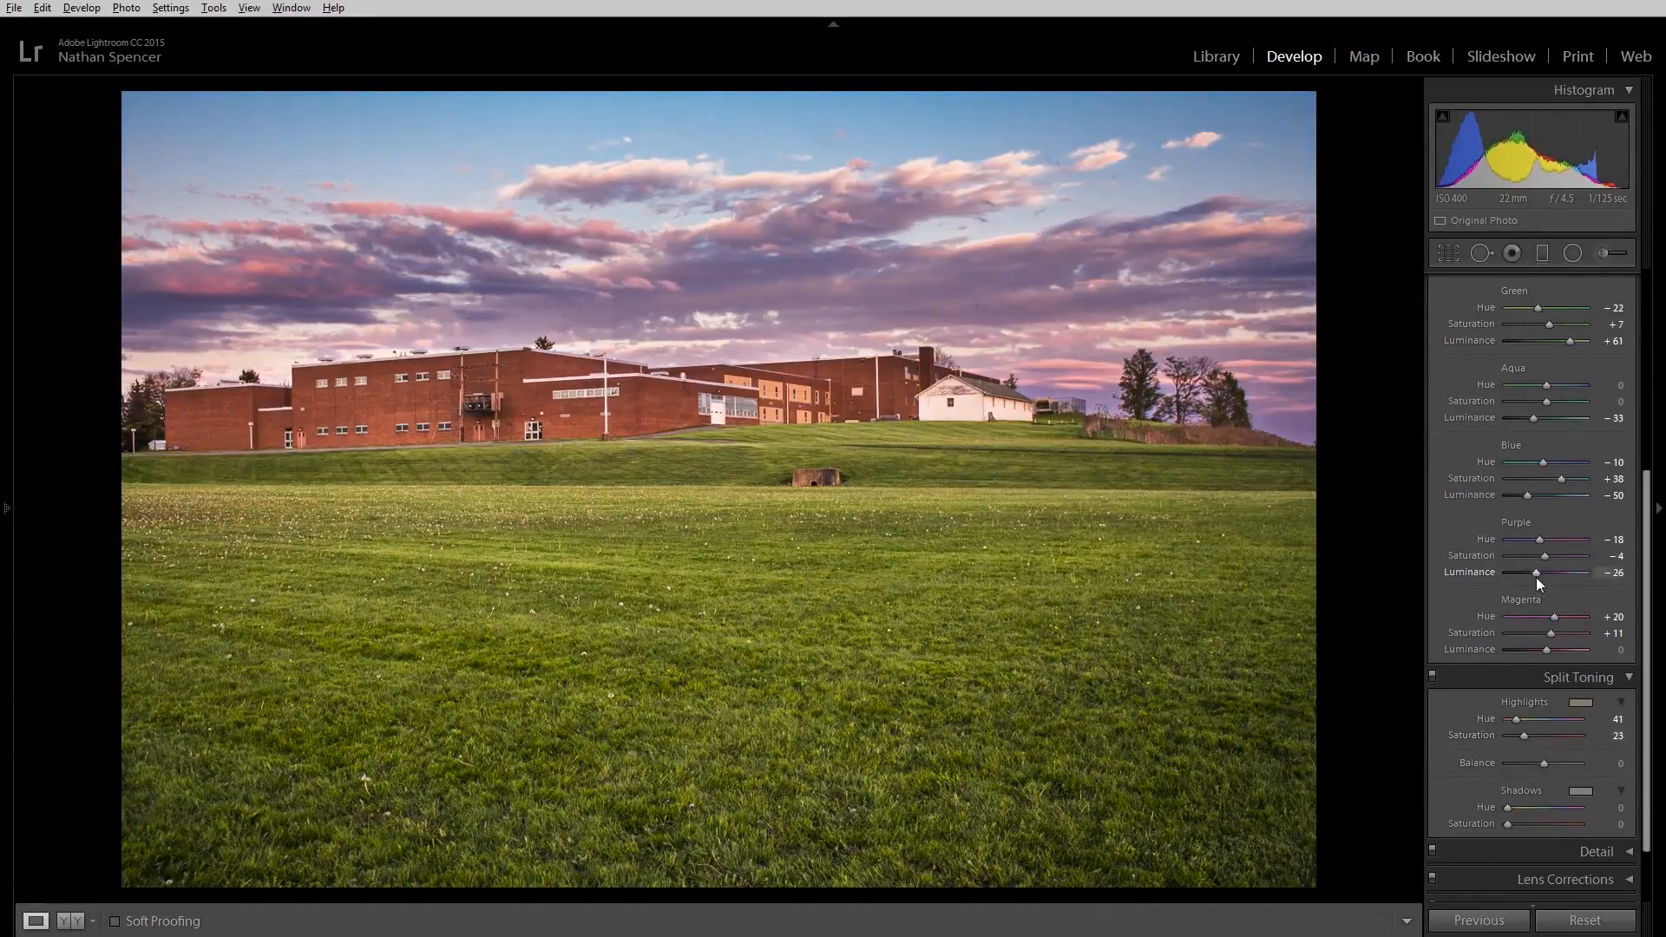
# - Compare the photo with and without Split Toning, leave the effect enabled and collapse its settings
pyautogui.scroll(2, 1536, 576)
pyautogui.click(1432, 760)
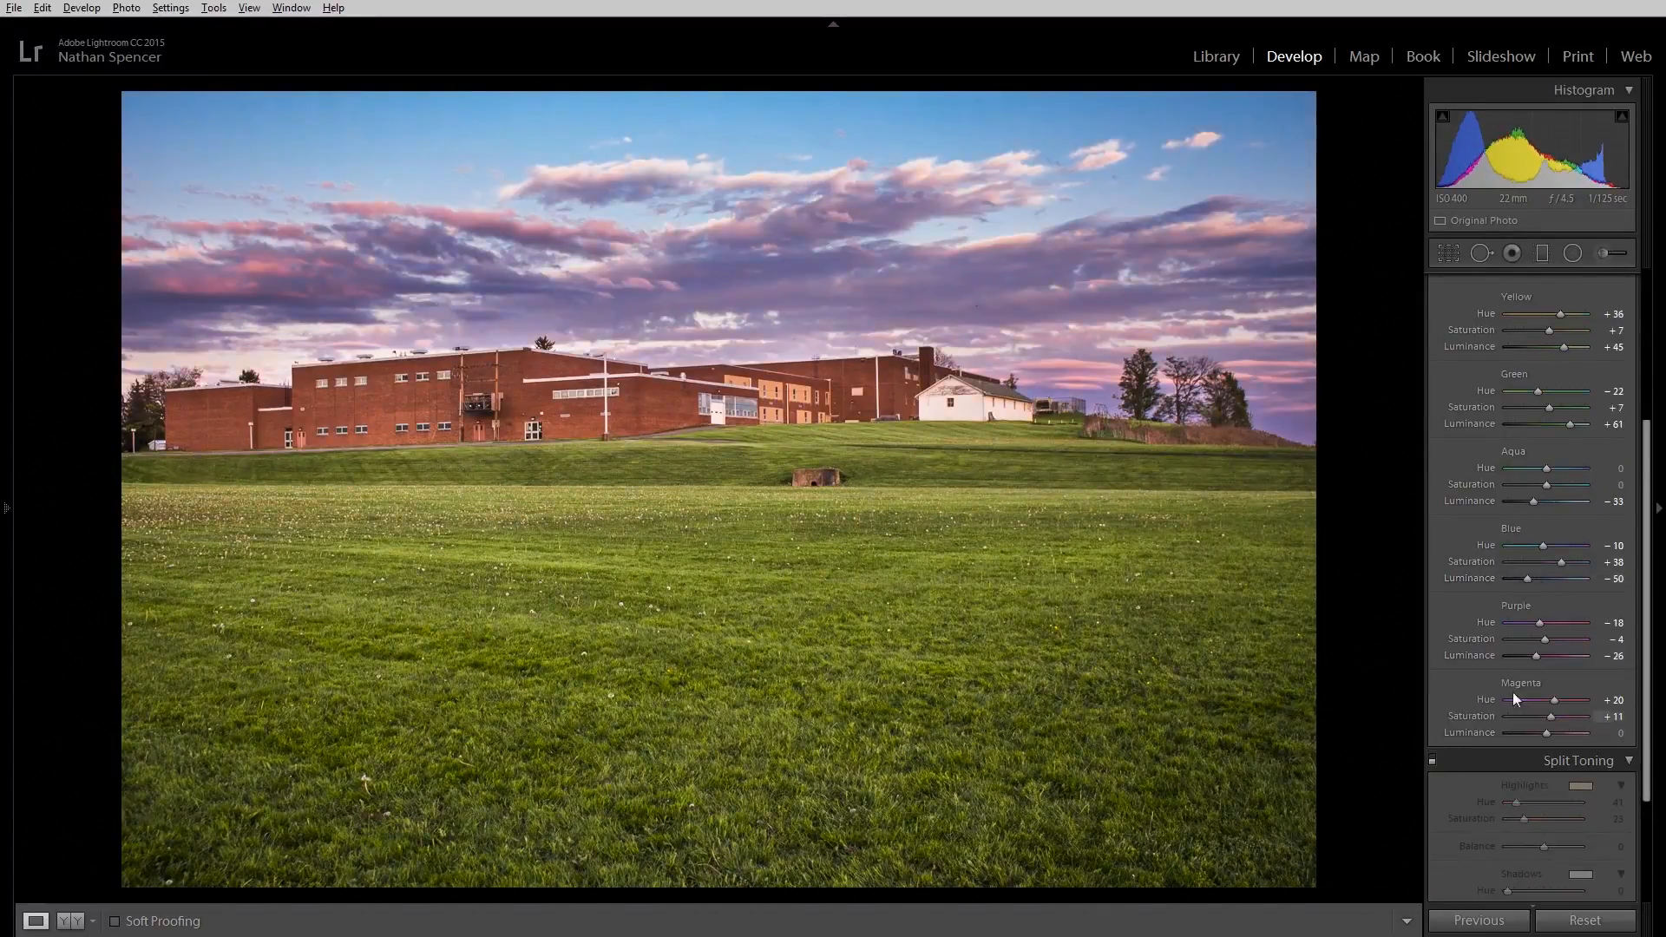
pyautogui.click(1432, 759)
pyautogui.click(1621, 760)
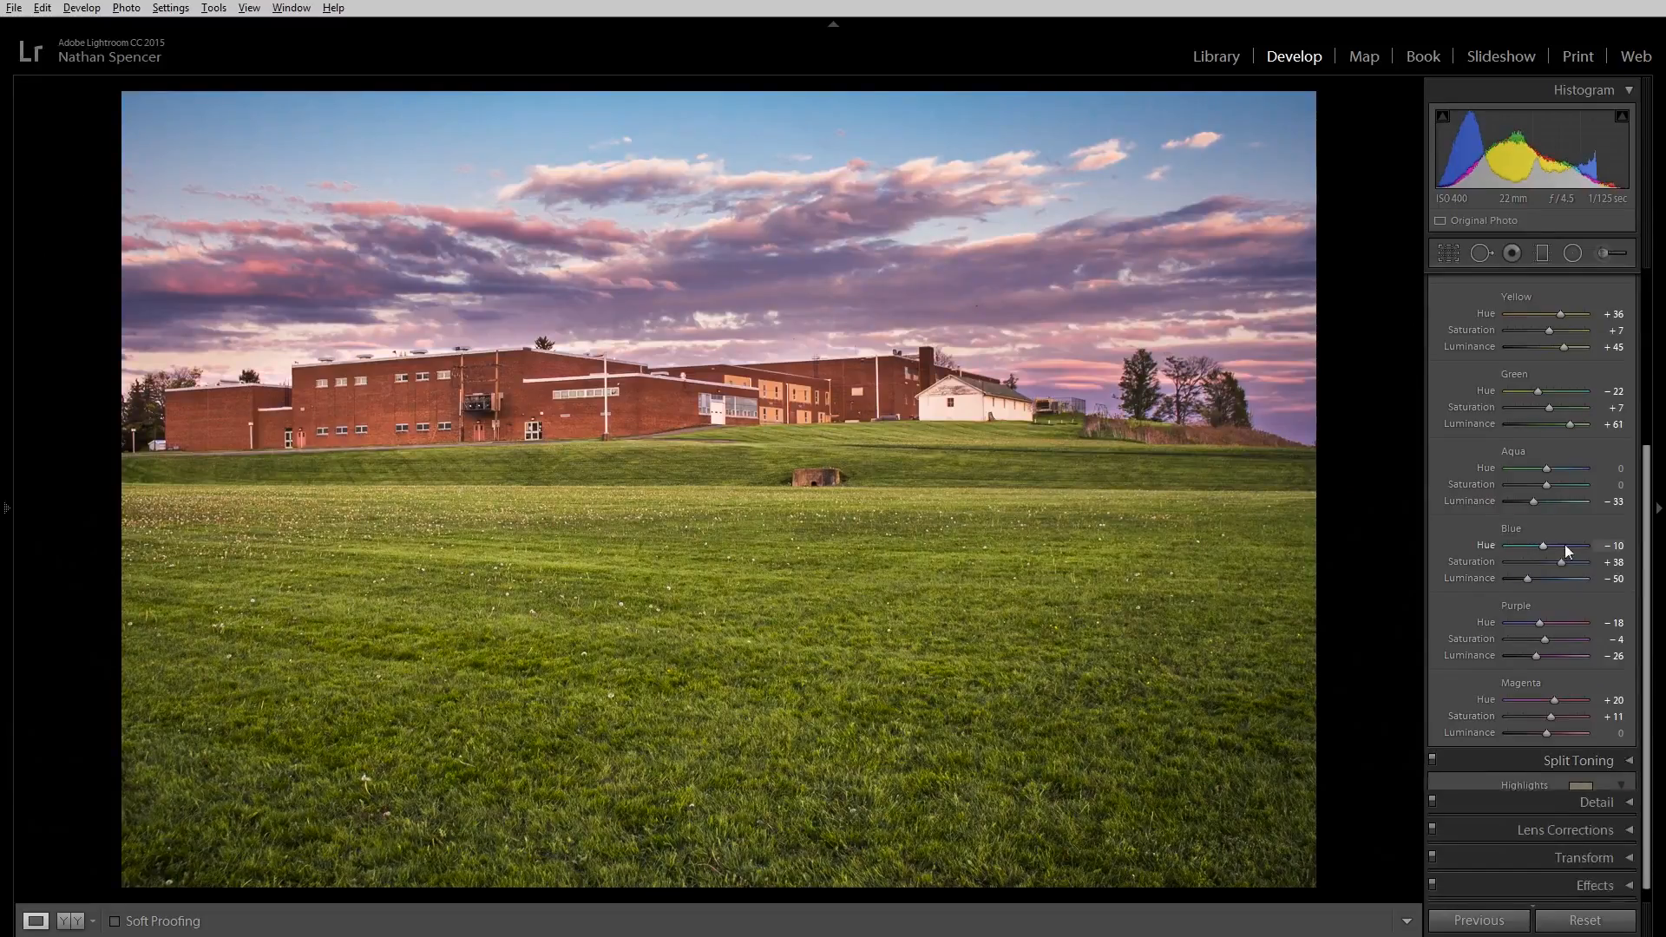
# - Convert the photo to black and white and set the mix to Red −53, Orange −40 and Yellow +20
pyautogui.scroll(3, 1564, 546)
pyautogui.click(1596, 337)
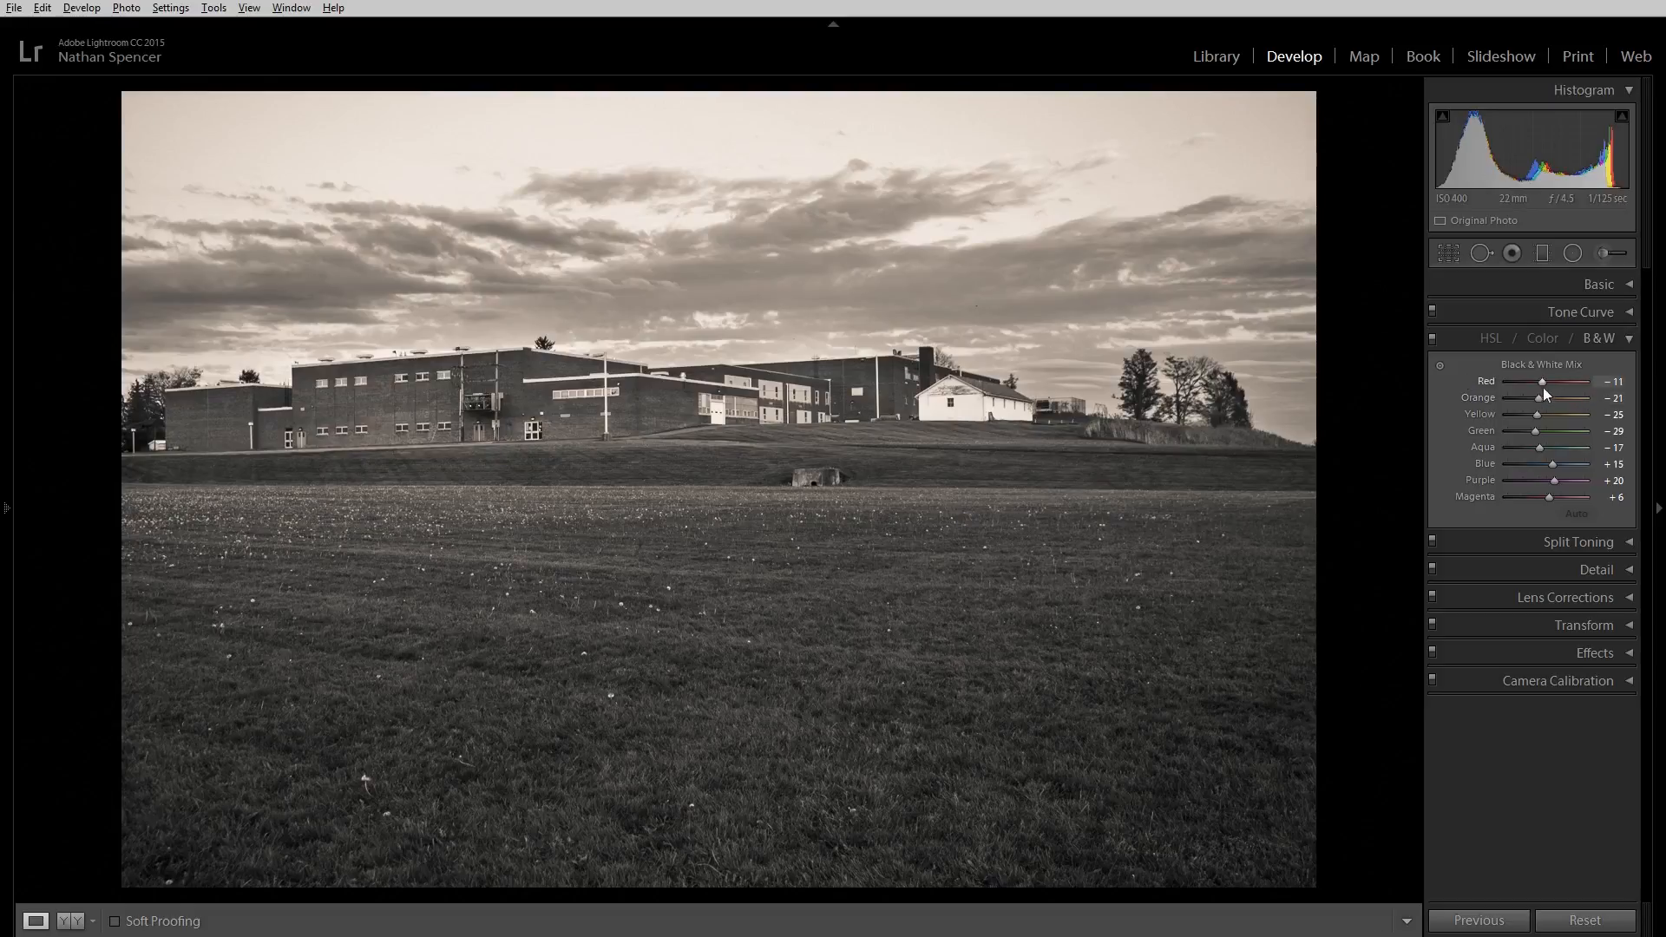
pyautogui.moveTo(1544, 382)
pyautogui.mouseDown()
pyautogui.moveTo(1508, 378)
pyautogui.moveTo(1545, 387)
pyautogui.moveTo(1527, 387)
pyautogui.mouseUp()
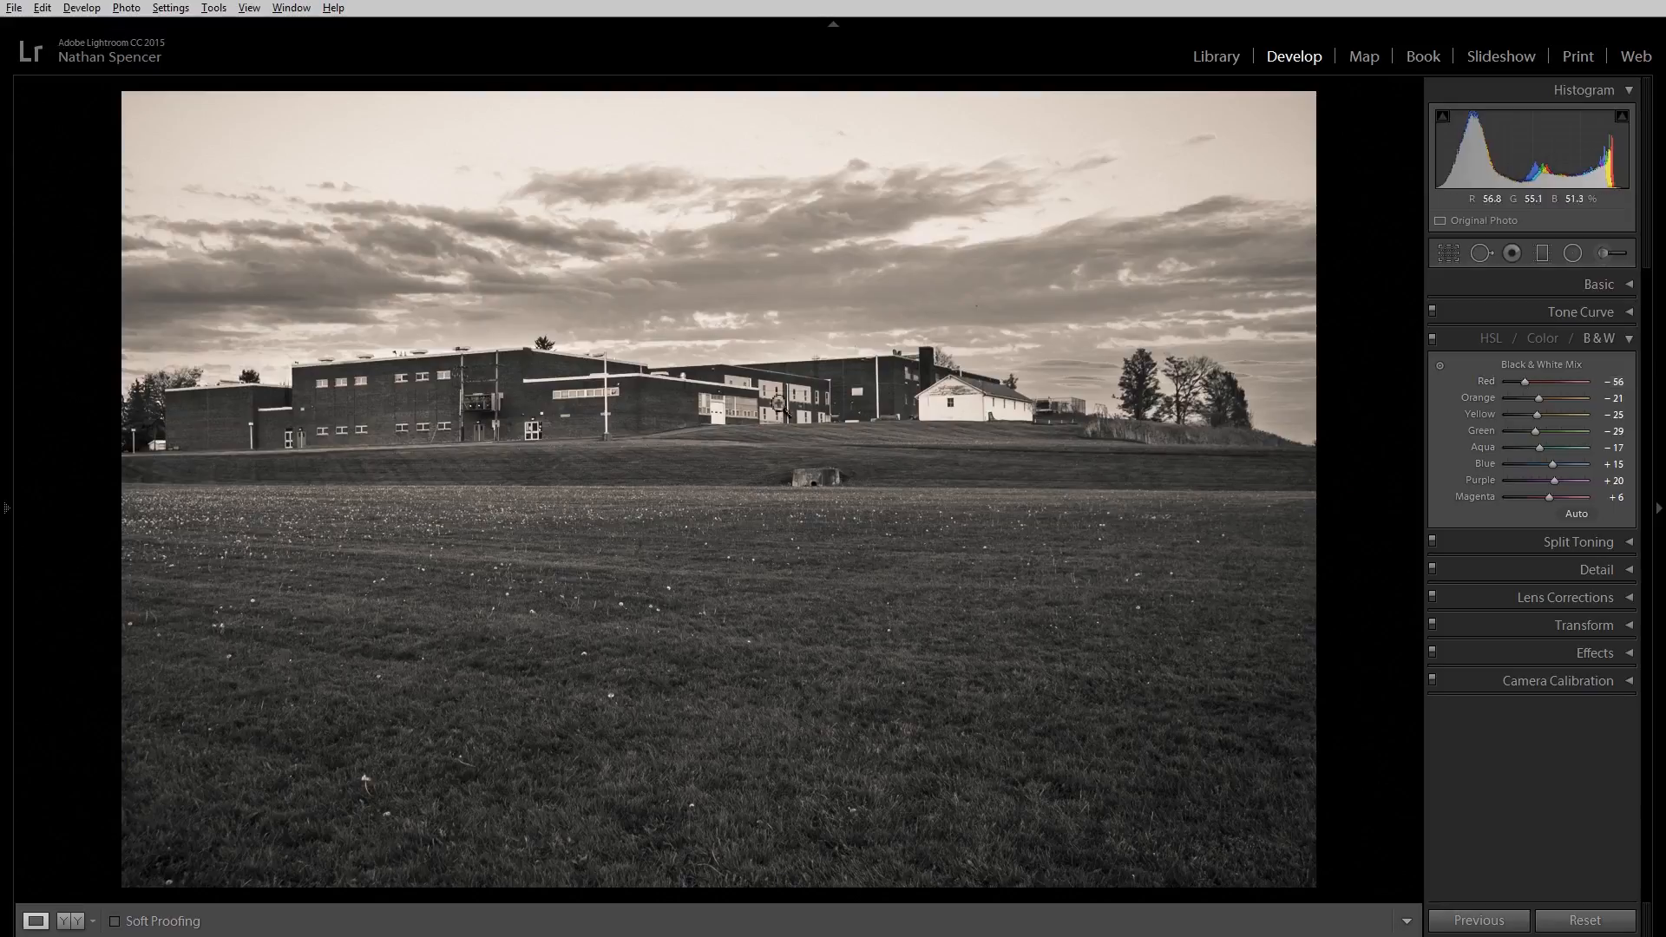
pyautogui.moveTo(1526, 381)
pyautogui.mouseDown()
pyautogui.moveTo(1592, 403)
pyautogui.moveTo(1529, 376)
pyautogui.mouseUp()
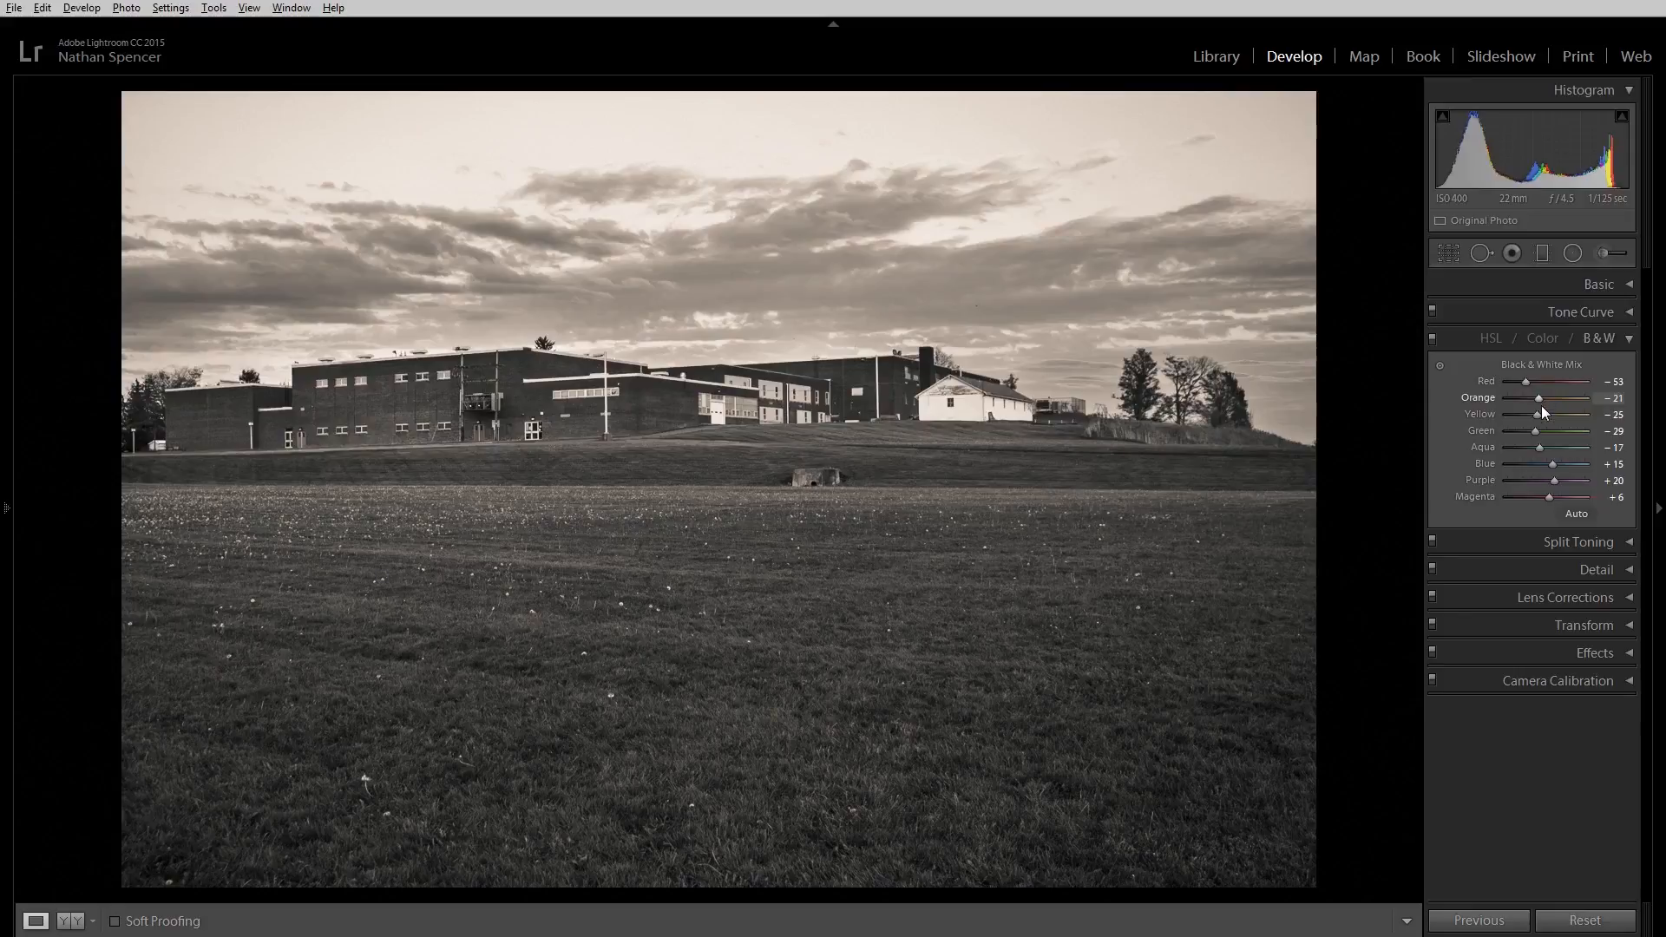
pyautogui.moveTo(1538, 399)
pyautogui.mouseDown()
pyautogui.moveTo(1522, 394)
pyautogui.moveTo(1541, 399)
pyautogui.mouseUp()
pyautogui.moveTo(1533, 414)
pyautogui.mouseDown()
pyautogui.moveTo(1554, 415)
pyautogui.moveTo(1516, 418)
pyautogui.moveTo(1558, 414)
pyautogui.moveTo(1528, 397)
pyautogui.mouseUp()
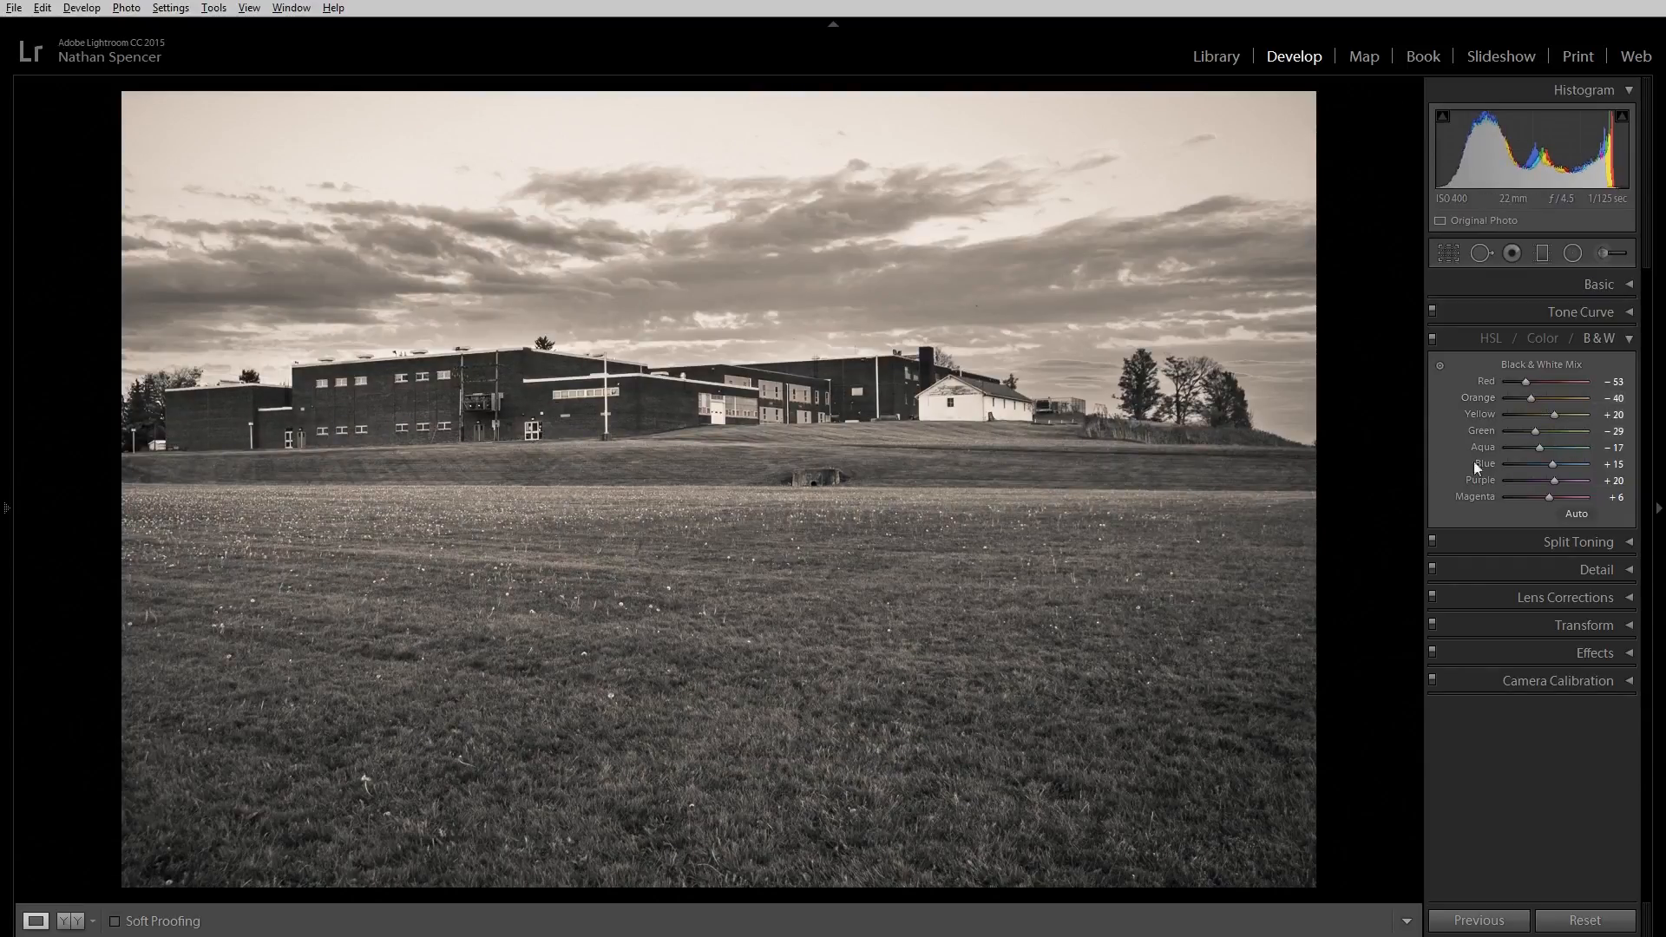
# - Set the black and white mix to Green −36, Aqua −18 and Blue −49, and compare the sky with the Color version
pyautogui.moveTo(1536, 431); pyautogui.dragTo(1543, 472)
pyautogui.moveTo(1553, 467); pyautogui.dragTo(1485, 465)
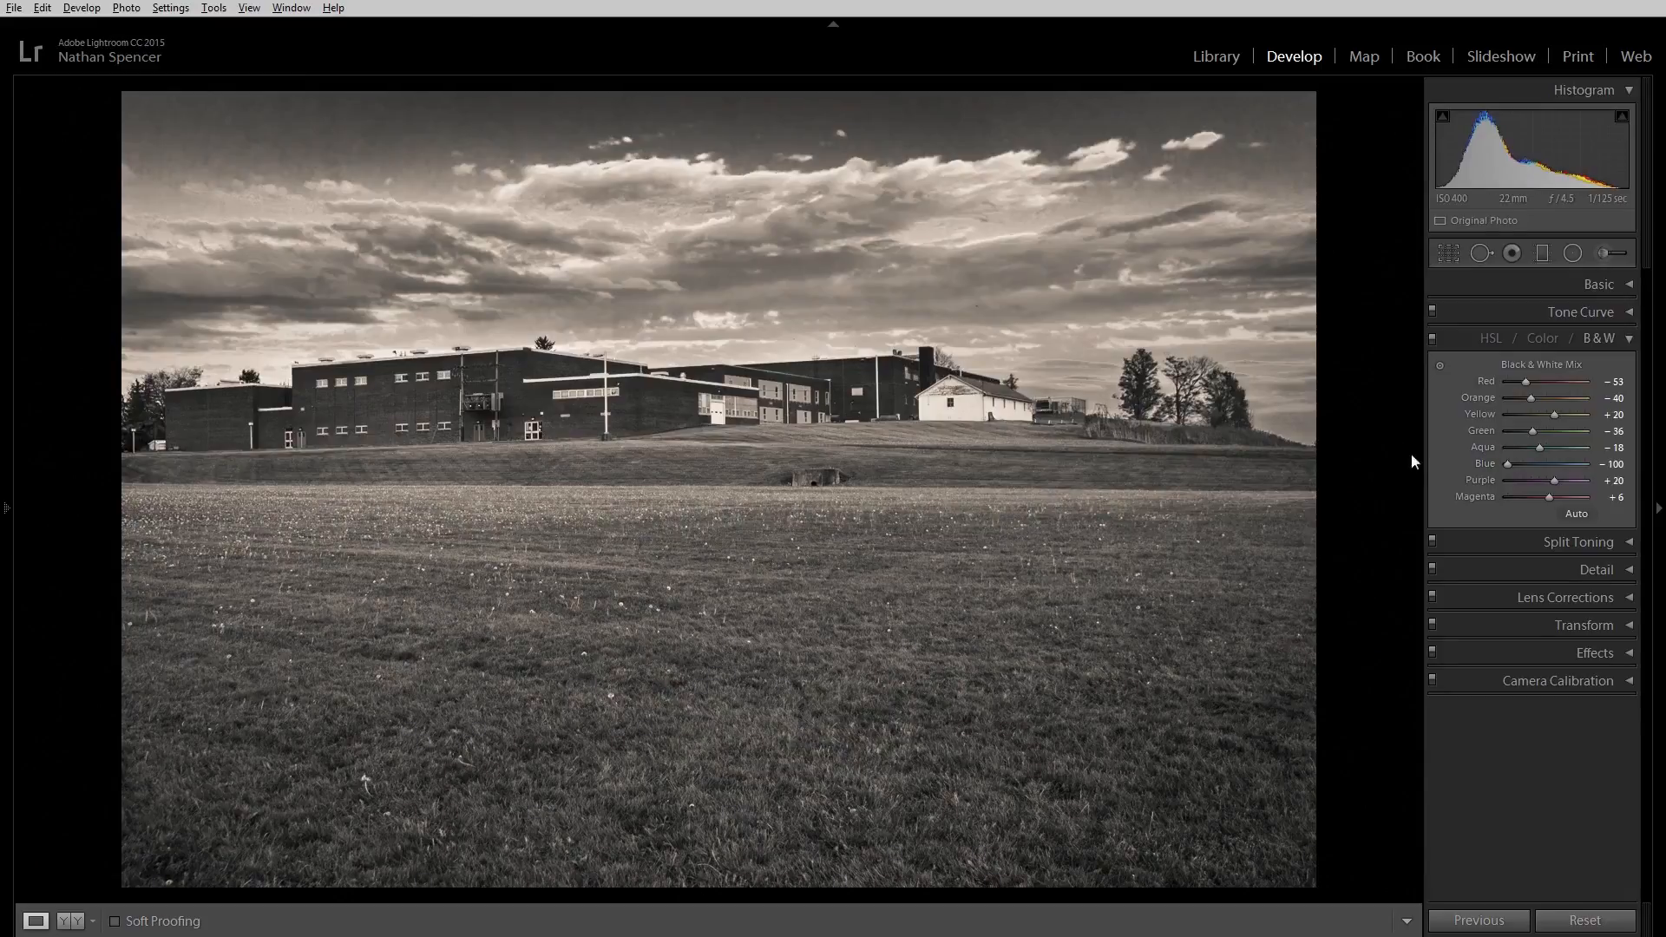
pyautogui.moveTo(1508, 466)
pyautogui.mouseDown()
pyautogui.moveTo(1550, 462)
pyautogui.moveTo(1529, 464)
pyautogui.mouseUp()
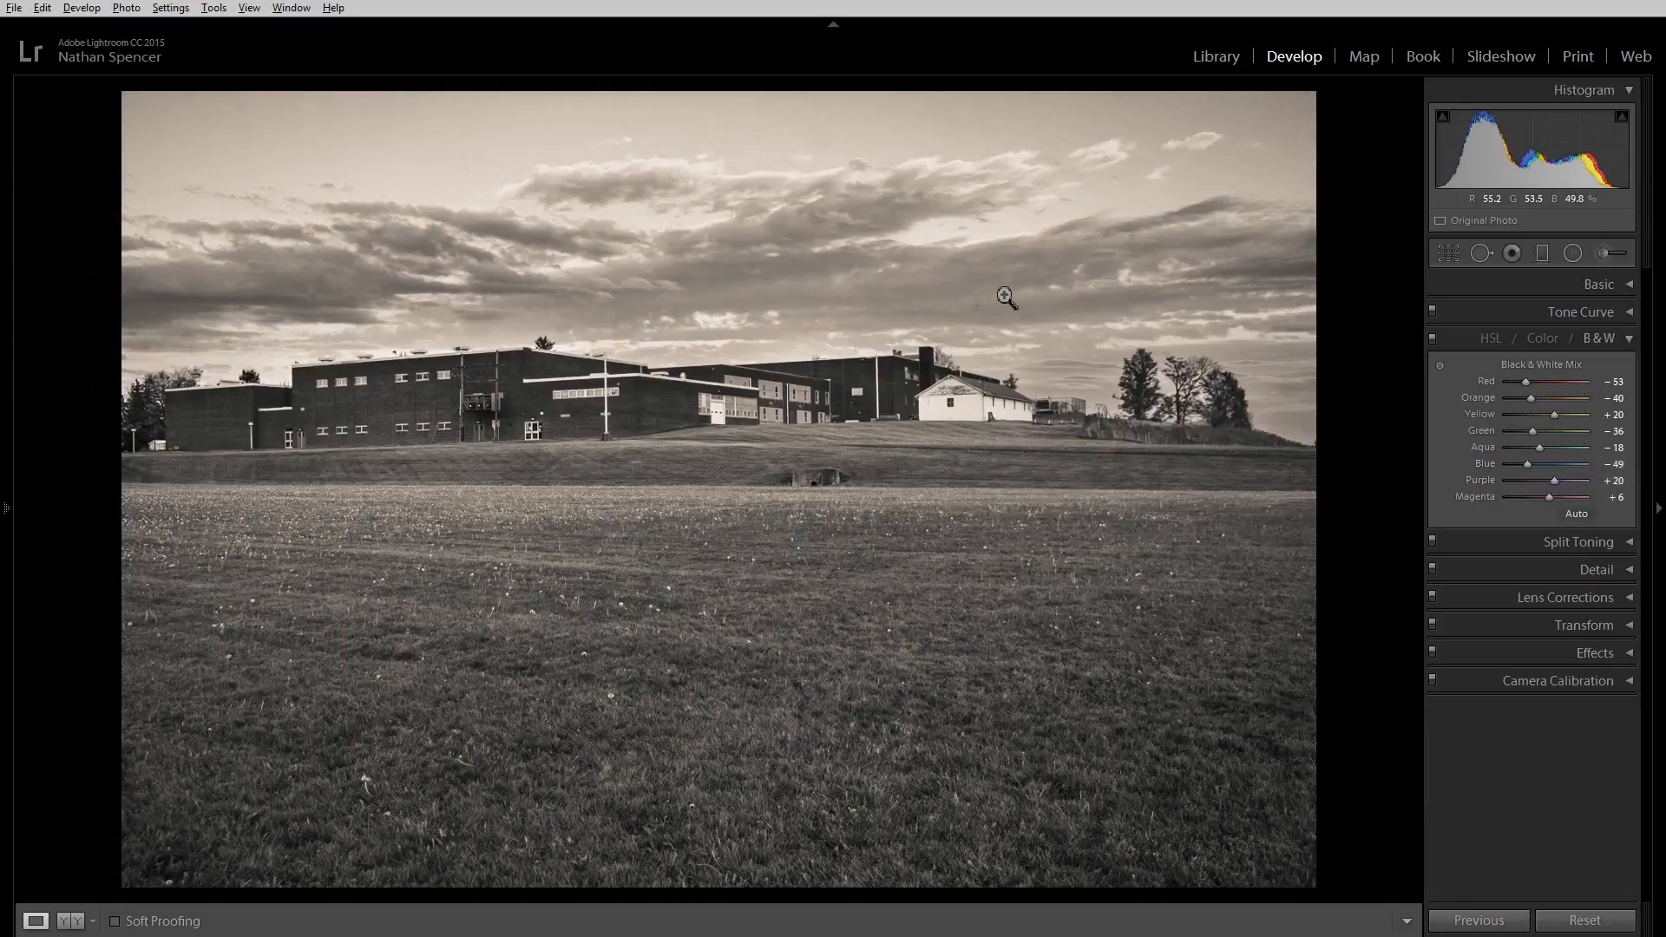
pyautogui.click(1541, 338)
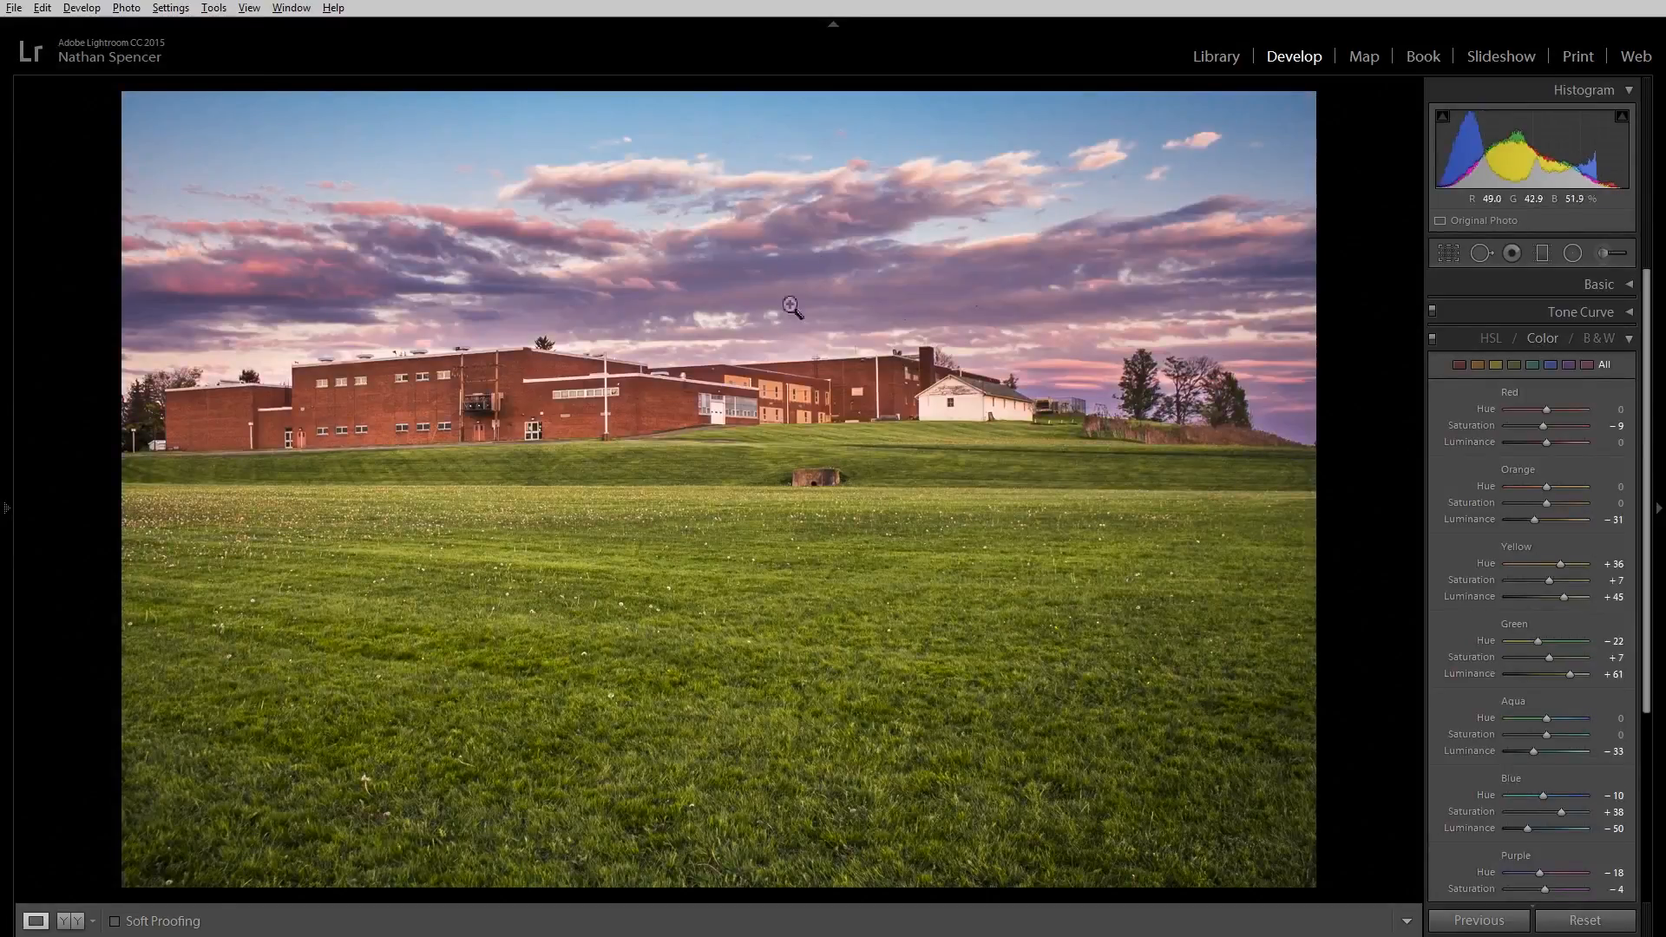
pyautogui.click(1598, 339)
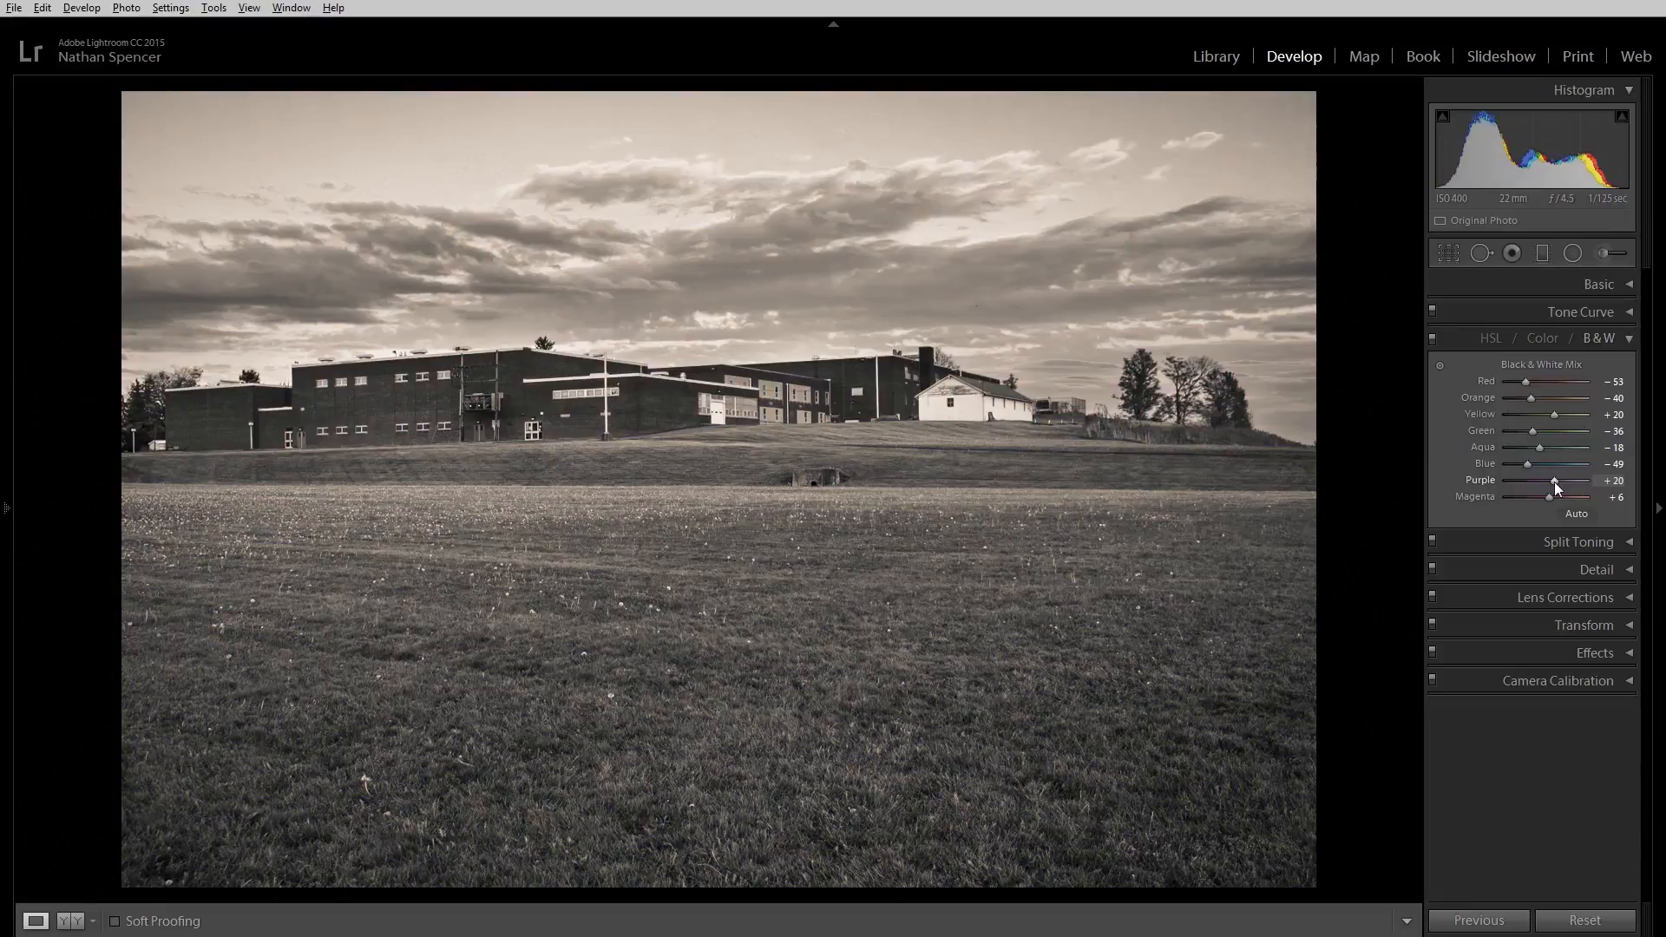
# - Test the Purple mix at −100 while inspecting the clouds up close, and settle on Purple −31 and Magenta +42
pyautogui.moveTo(1556, 487); pyautogui.dragTo(1509, 491)
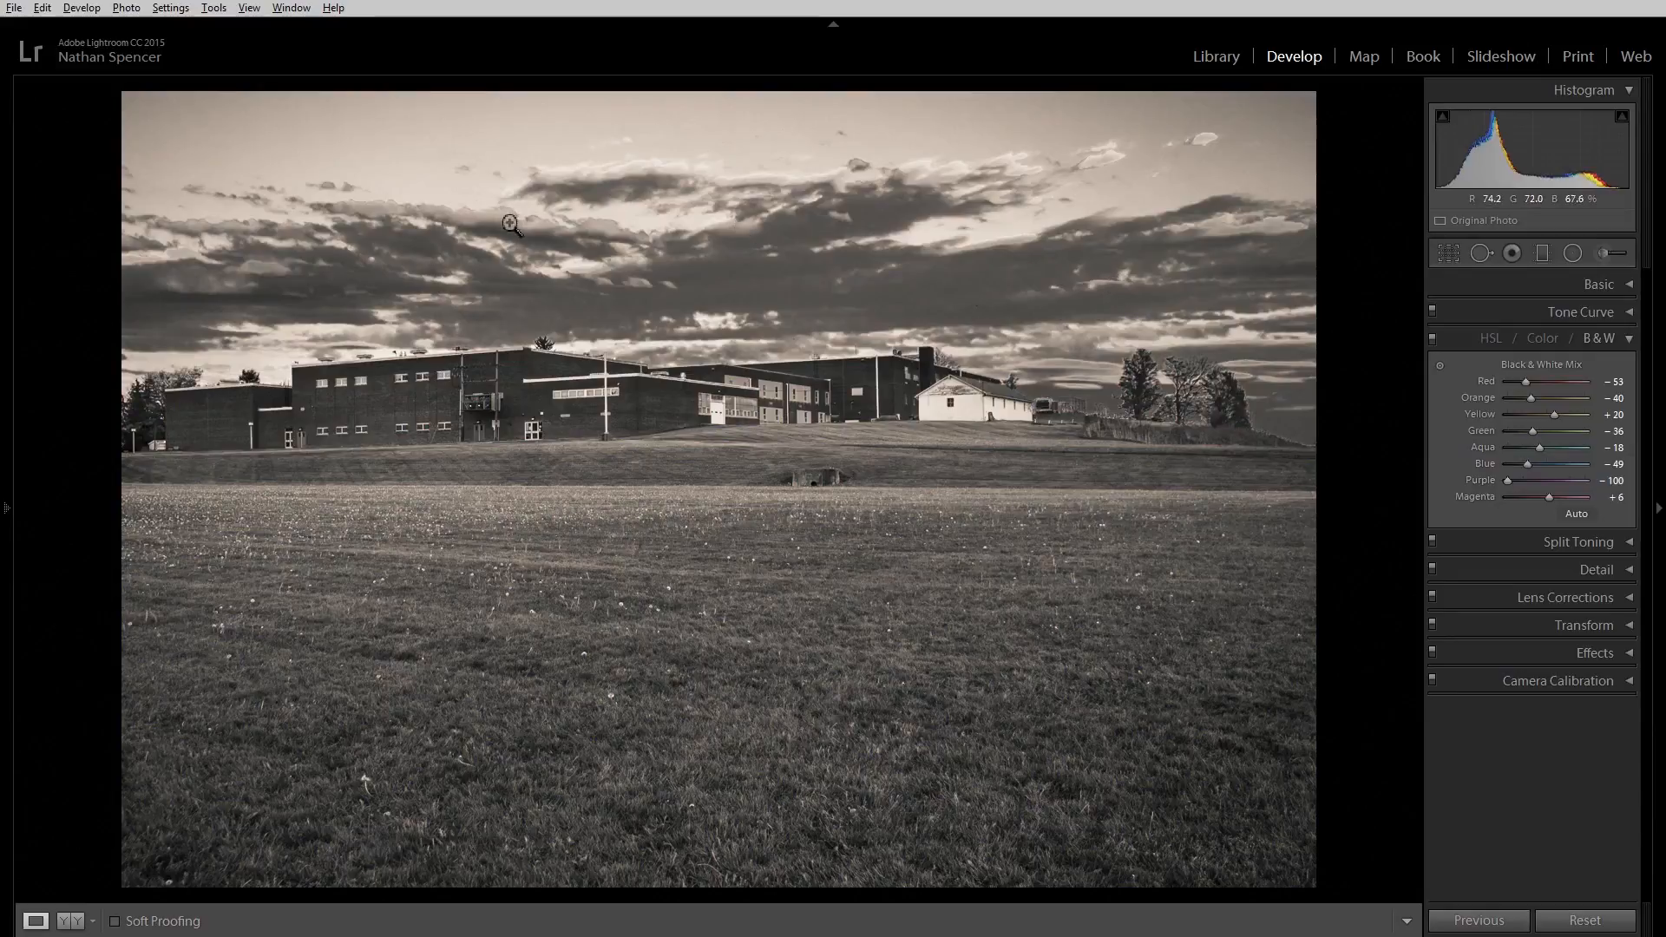
pyautogui.moveTo(510, 224); pyautogui.dragTo(569, 279)
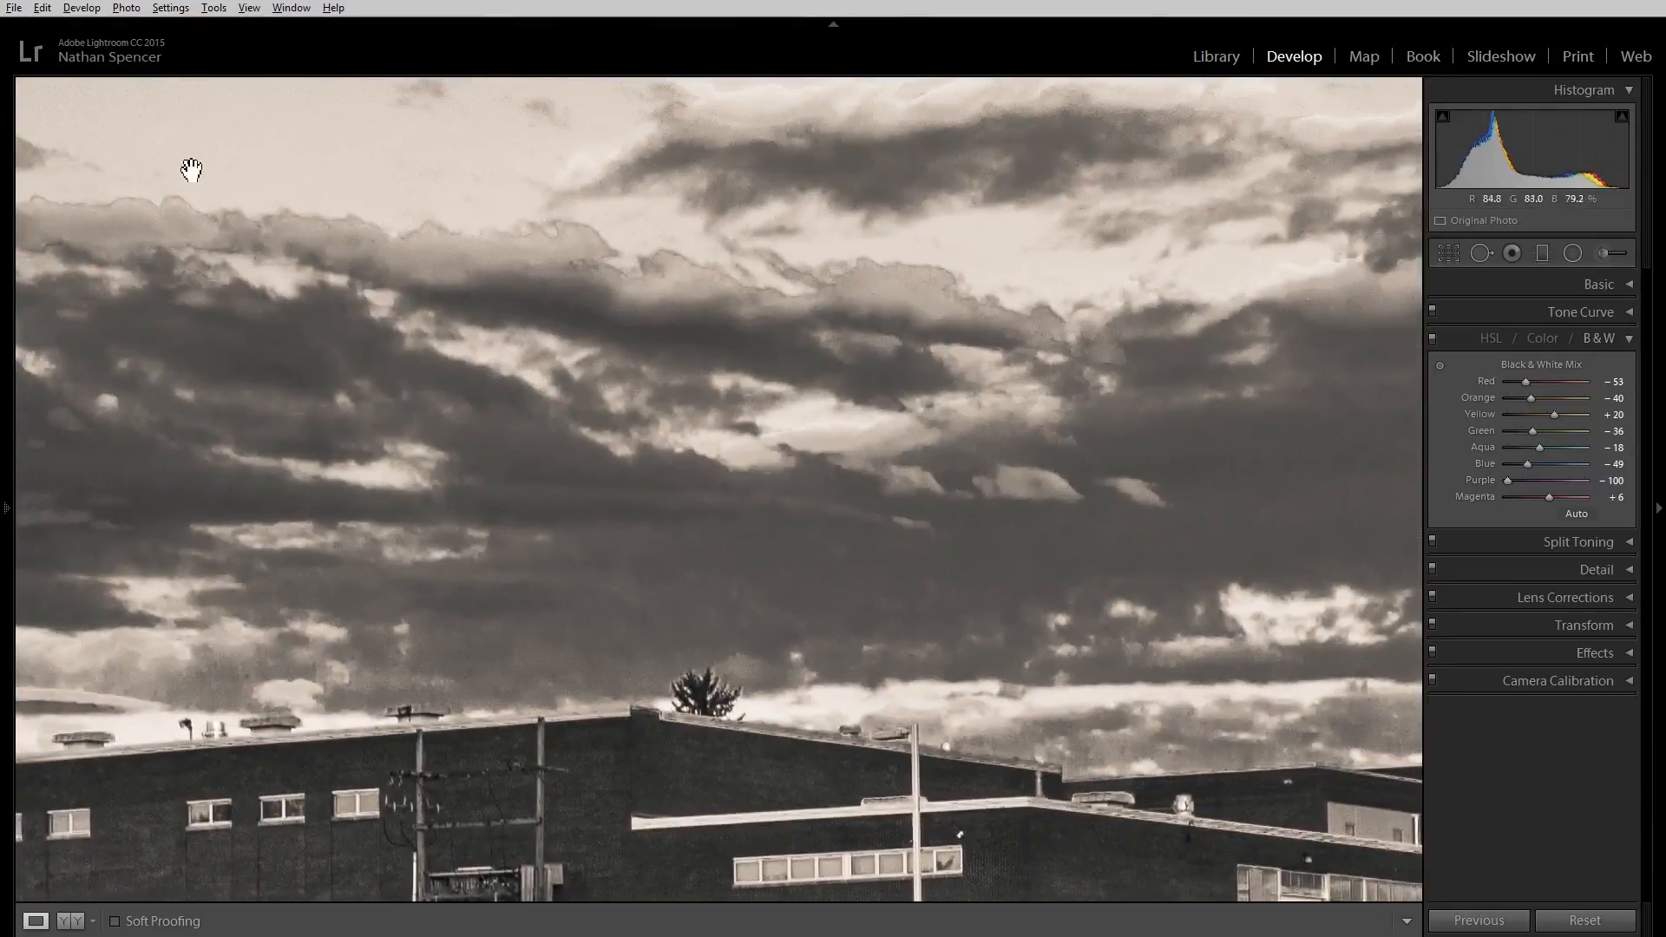
pyautogui.moveTo(794, 414); pyautogui.dragTo(913, 509)
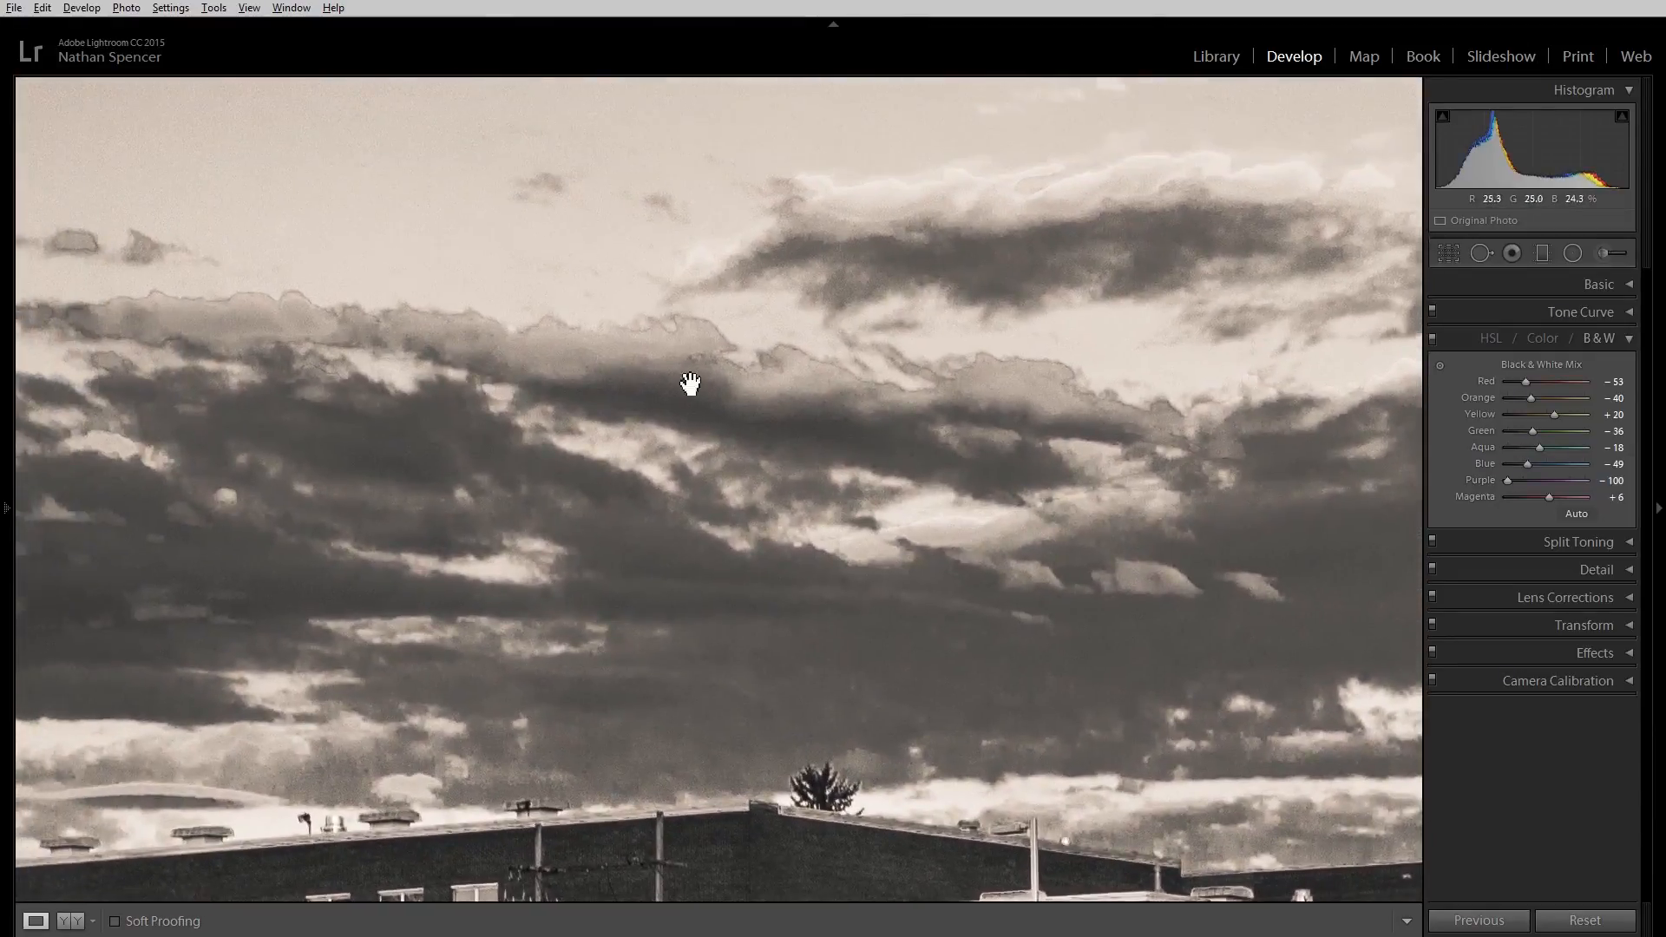
pyautogui.moveTo(571, 327); pyautogui.dragTo(643, 330)
pyautogui.click(576, 335)
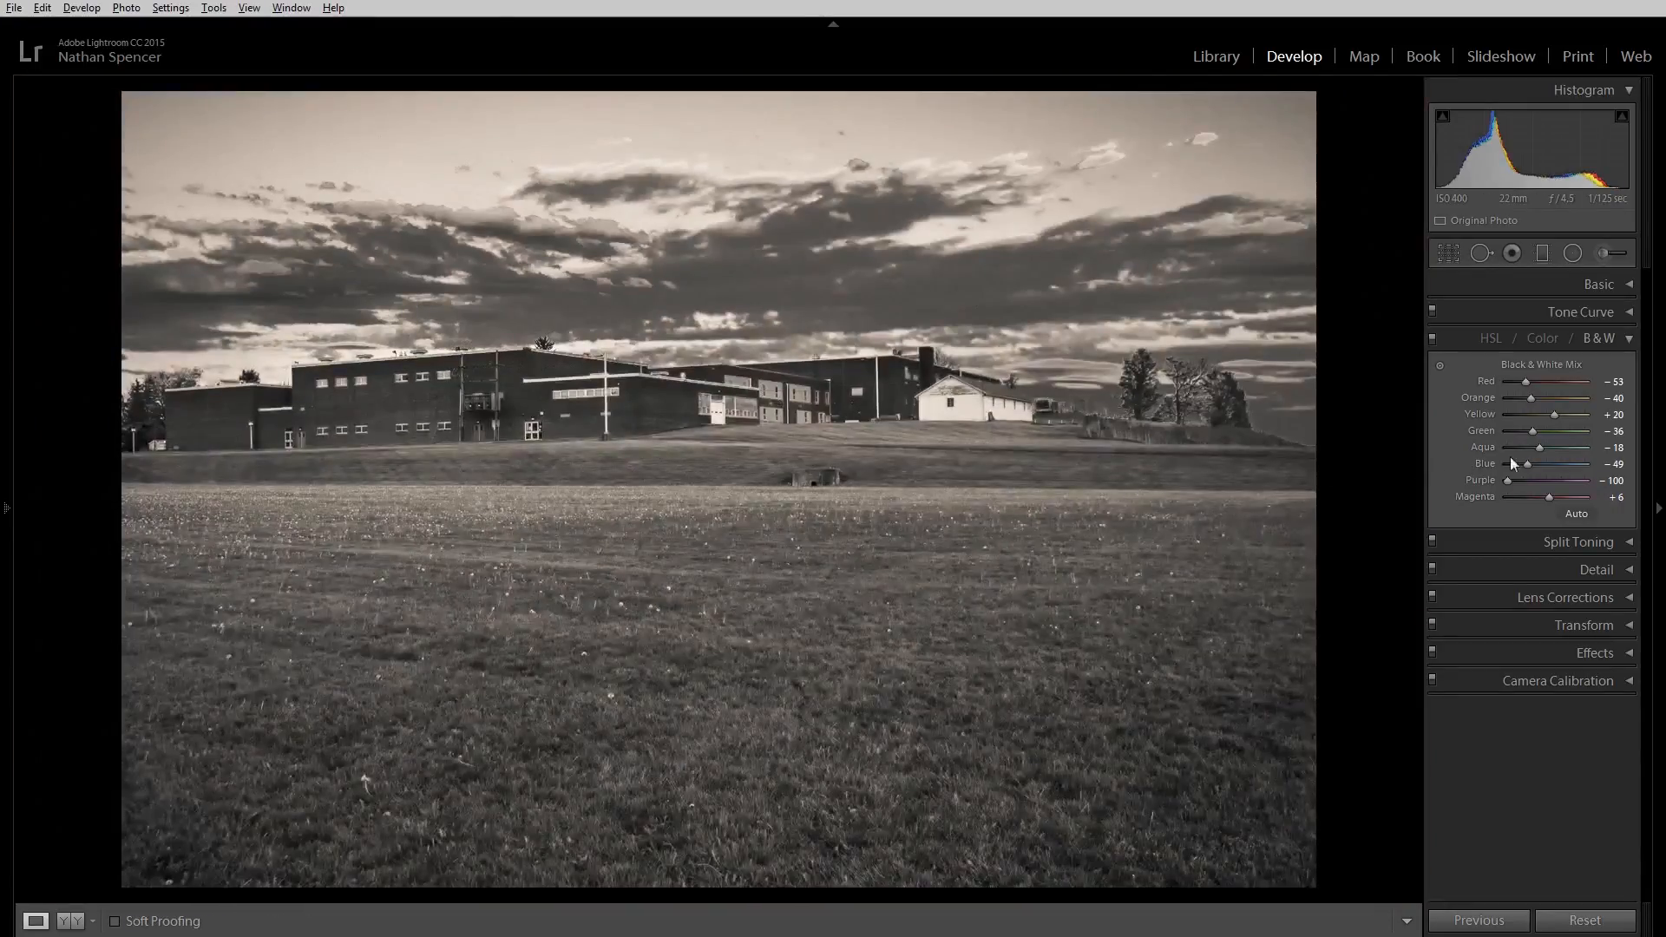
pyautogui.moveTo(1507, 486); pyautogui.dragTo(1534, 481)
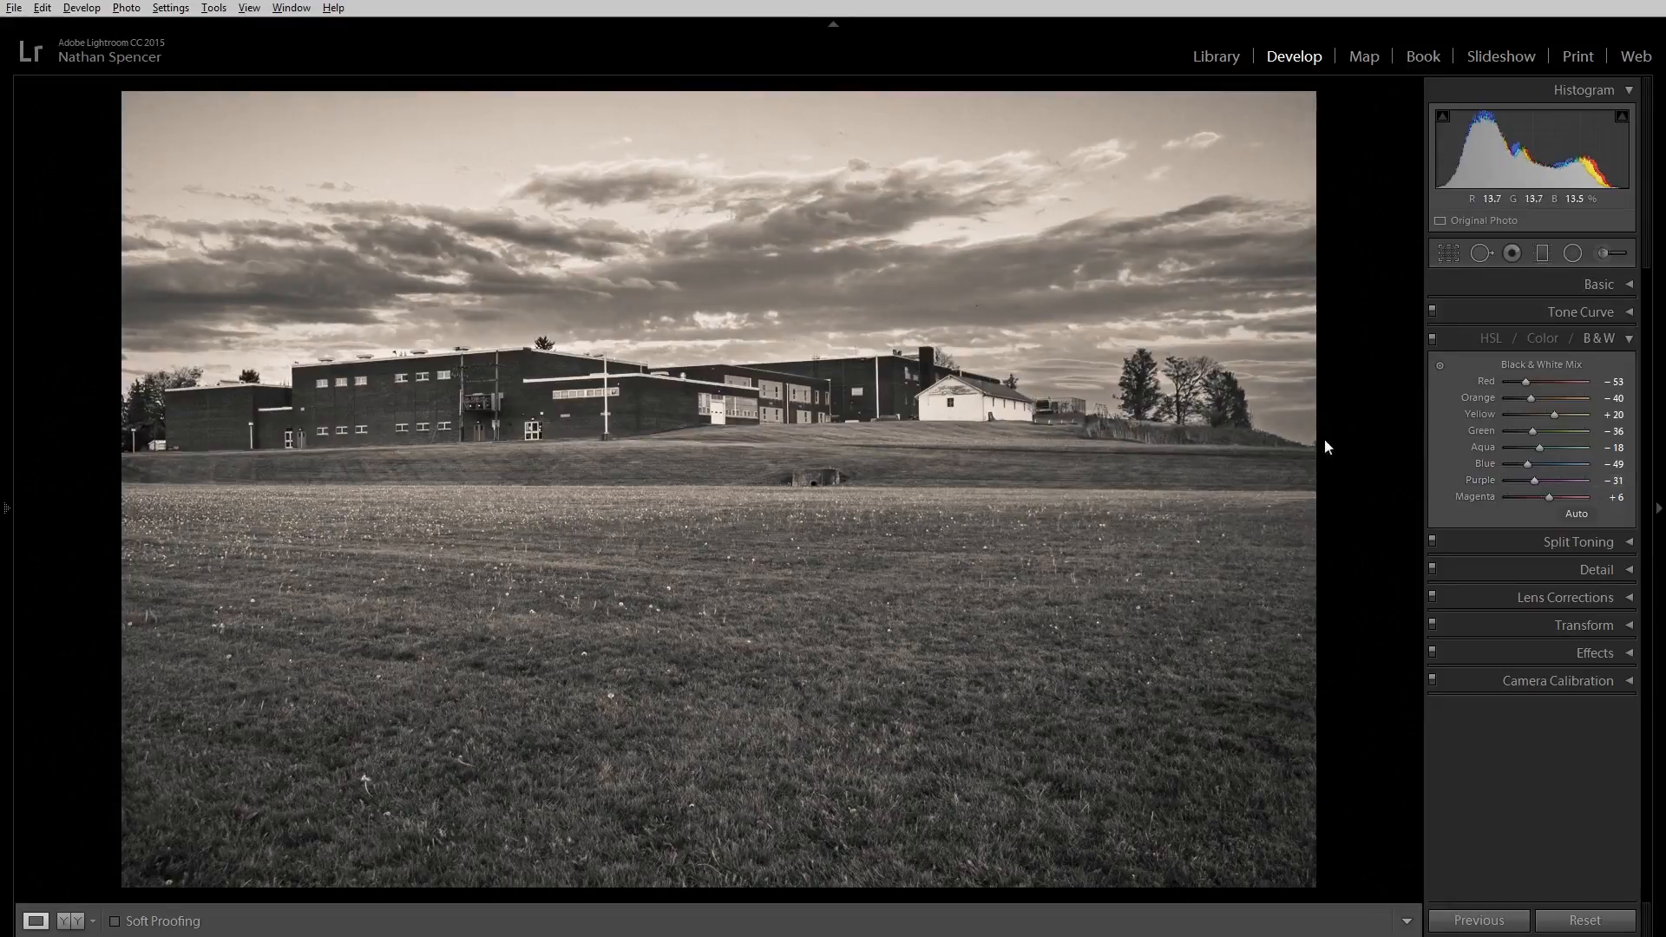
pyautogui.moveTo(1551, 502)
pyautogui.mouseDown()
pyautogui.moveTo(1526, 498)
pyautogui.moveTo(1572, 505)
pyautogui.mouseUp()
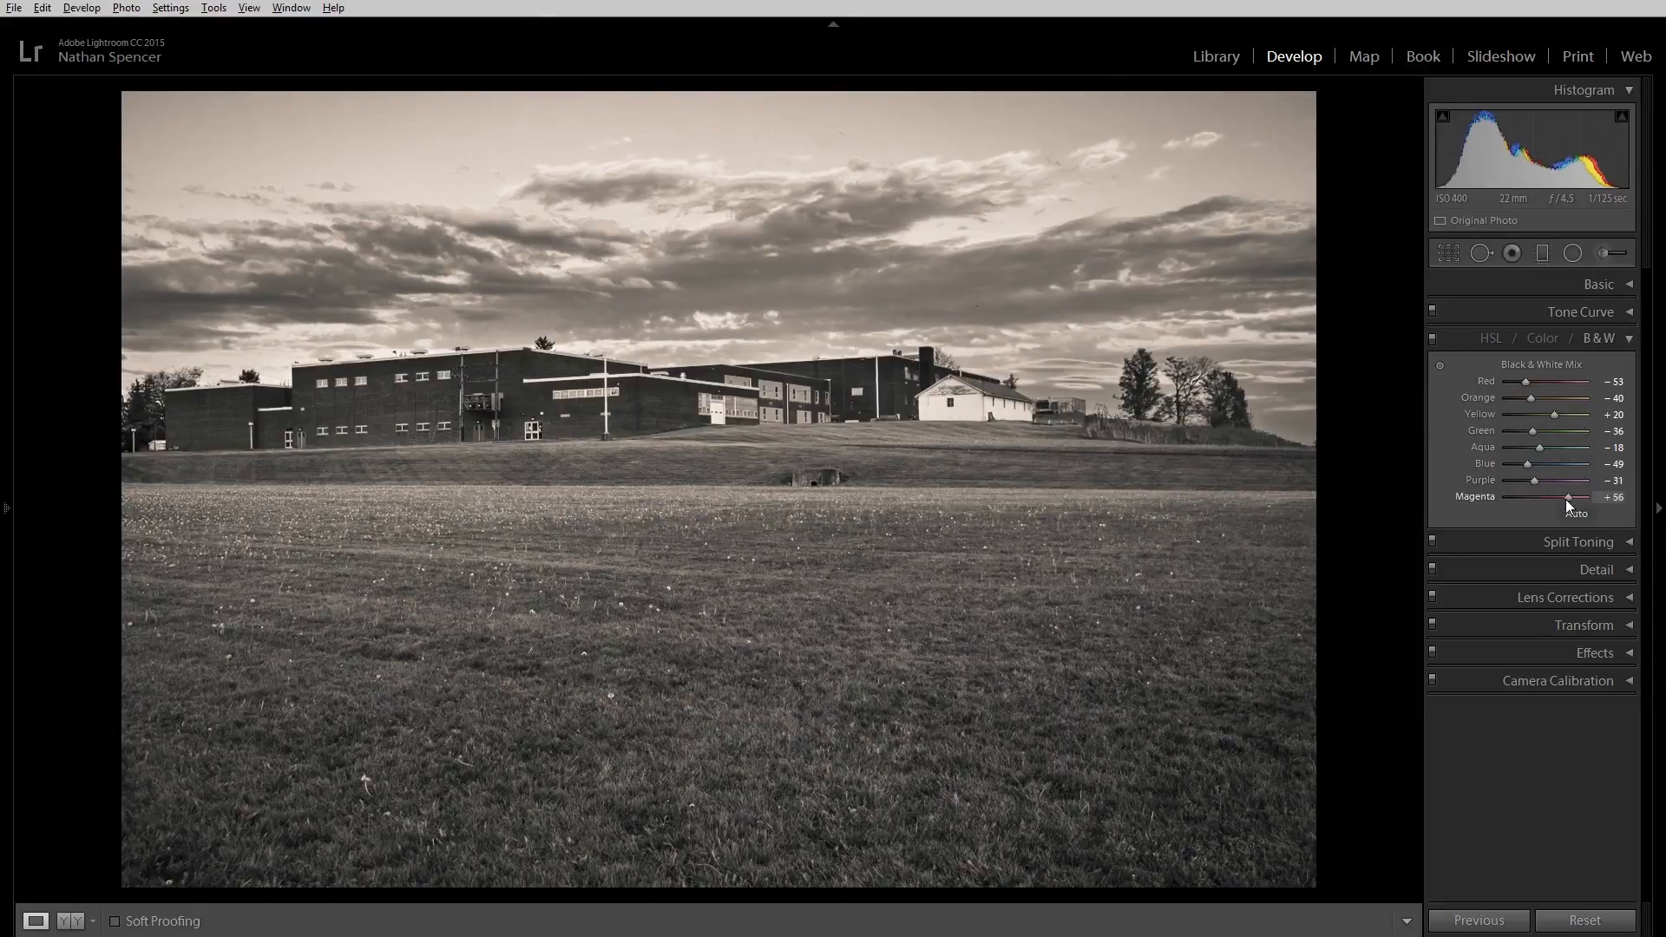
# - Use targeted adjustment to brighten the bricks (Red −42, Orange −27), darken the grass (Yellow +3, Green −45) and adjust the sky (Aqua −19, Blue −62, Purple −21)
pyautogui.click(1441, 366)
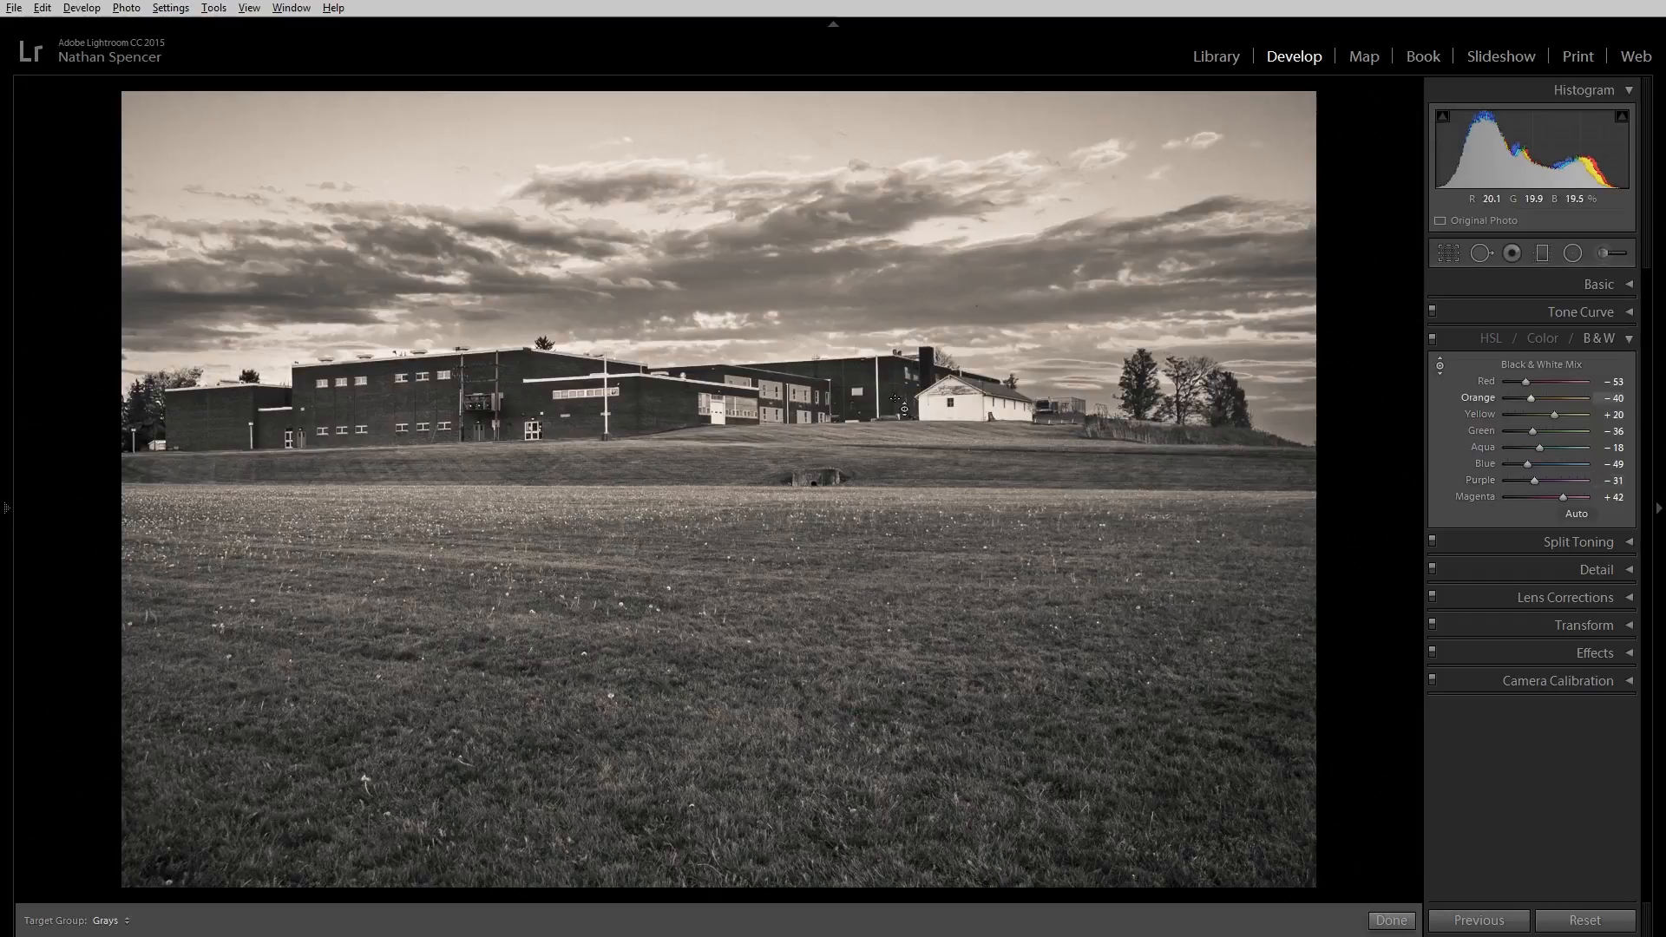
pyautogui.moveTo(564, 425)
pyautogui.mouseDown()
pyautogui.moveTo(564, 390)
pyautogui.moveTo(564, 414)
pyautogui.mouseUp()
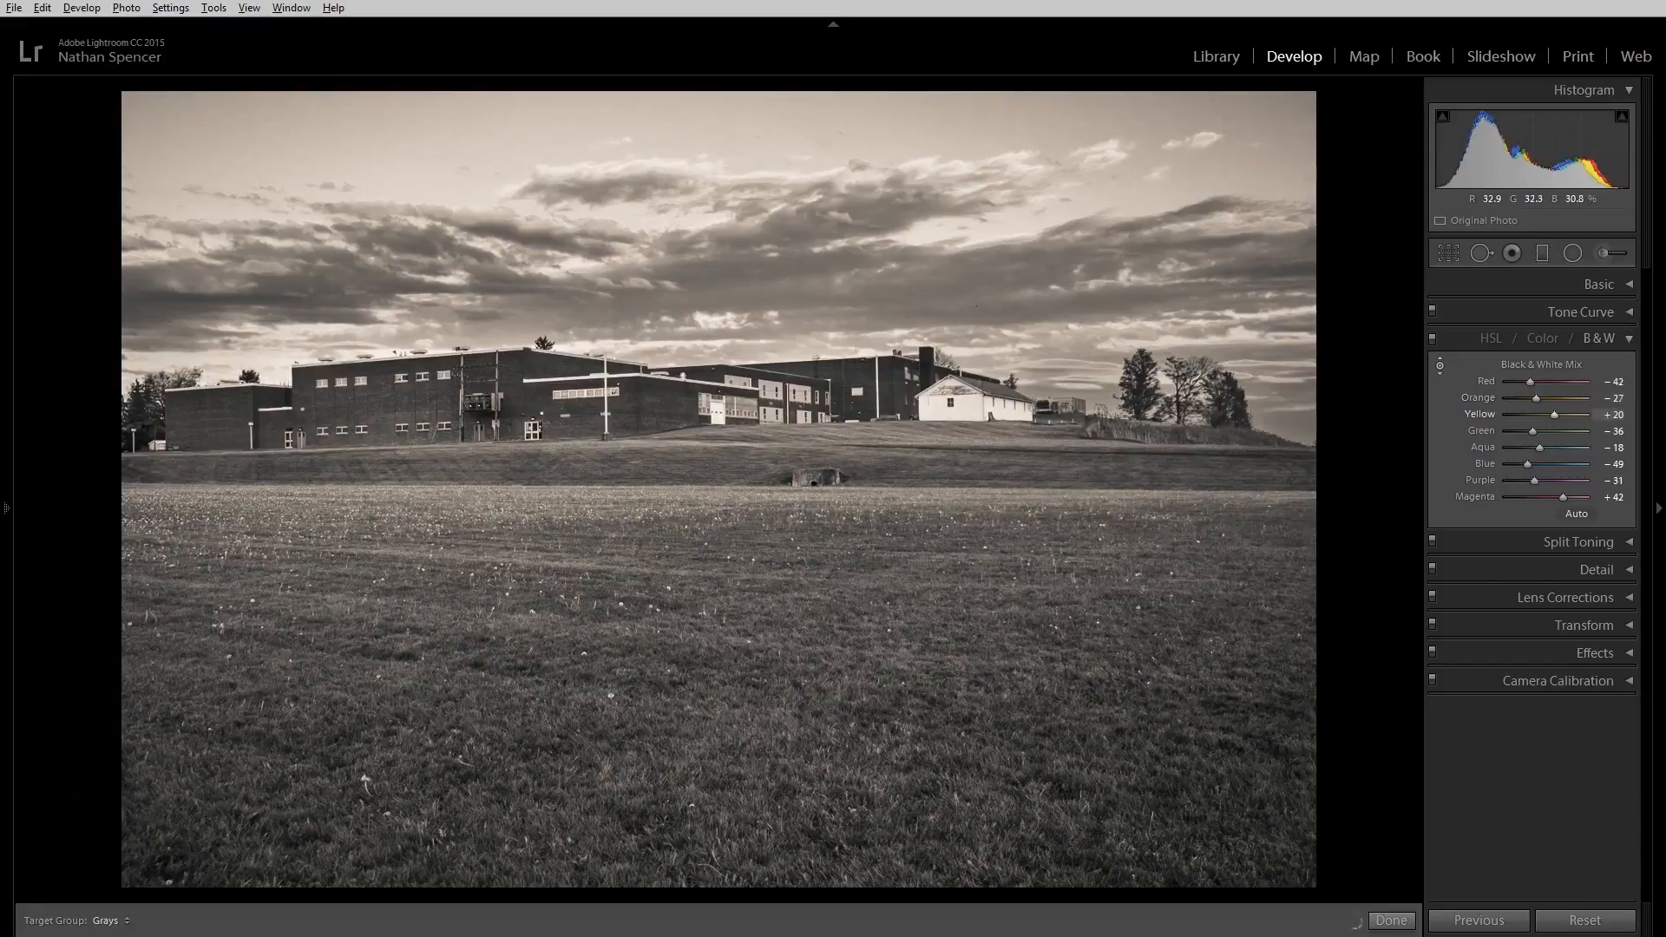
pyautogui.moveTo(743, 600); pyautogui.dragTo(742, 620)
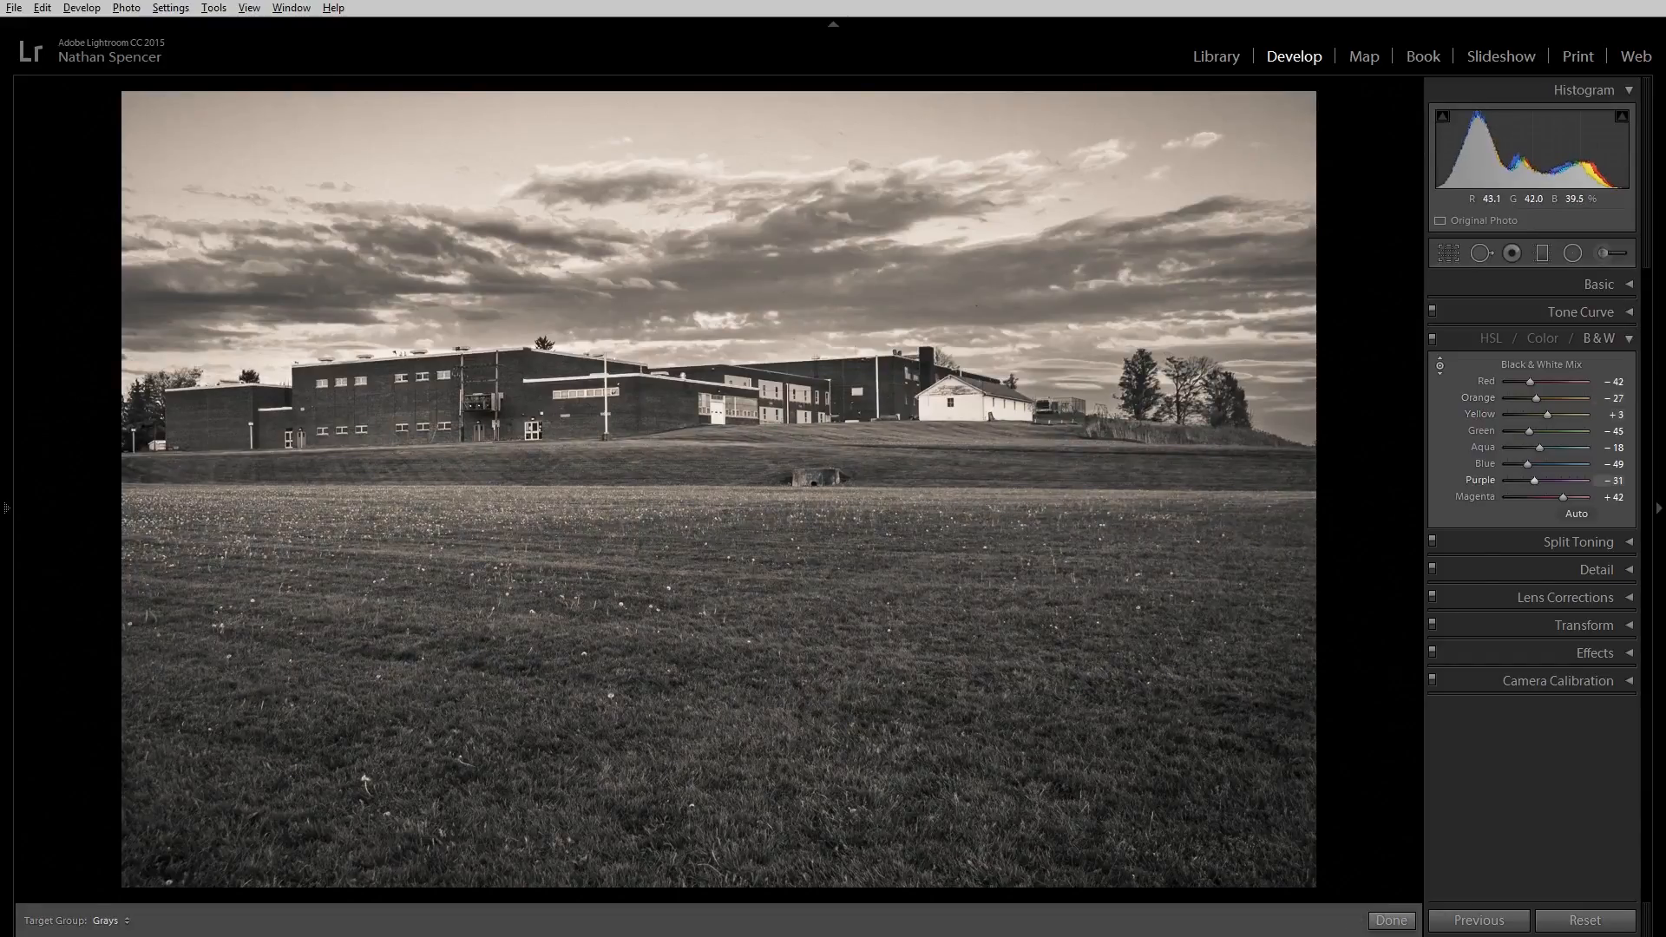
pyautogui.moveTo(1154, 108); pyautogui.dragTo(1154, 104)
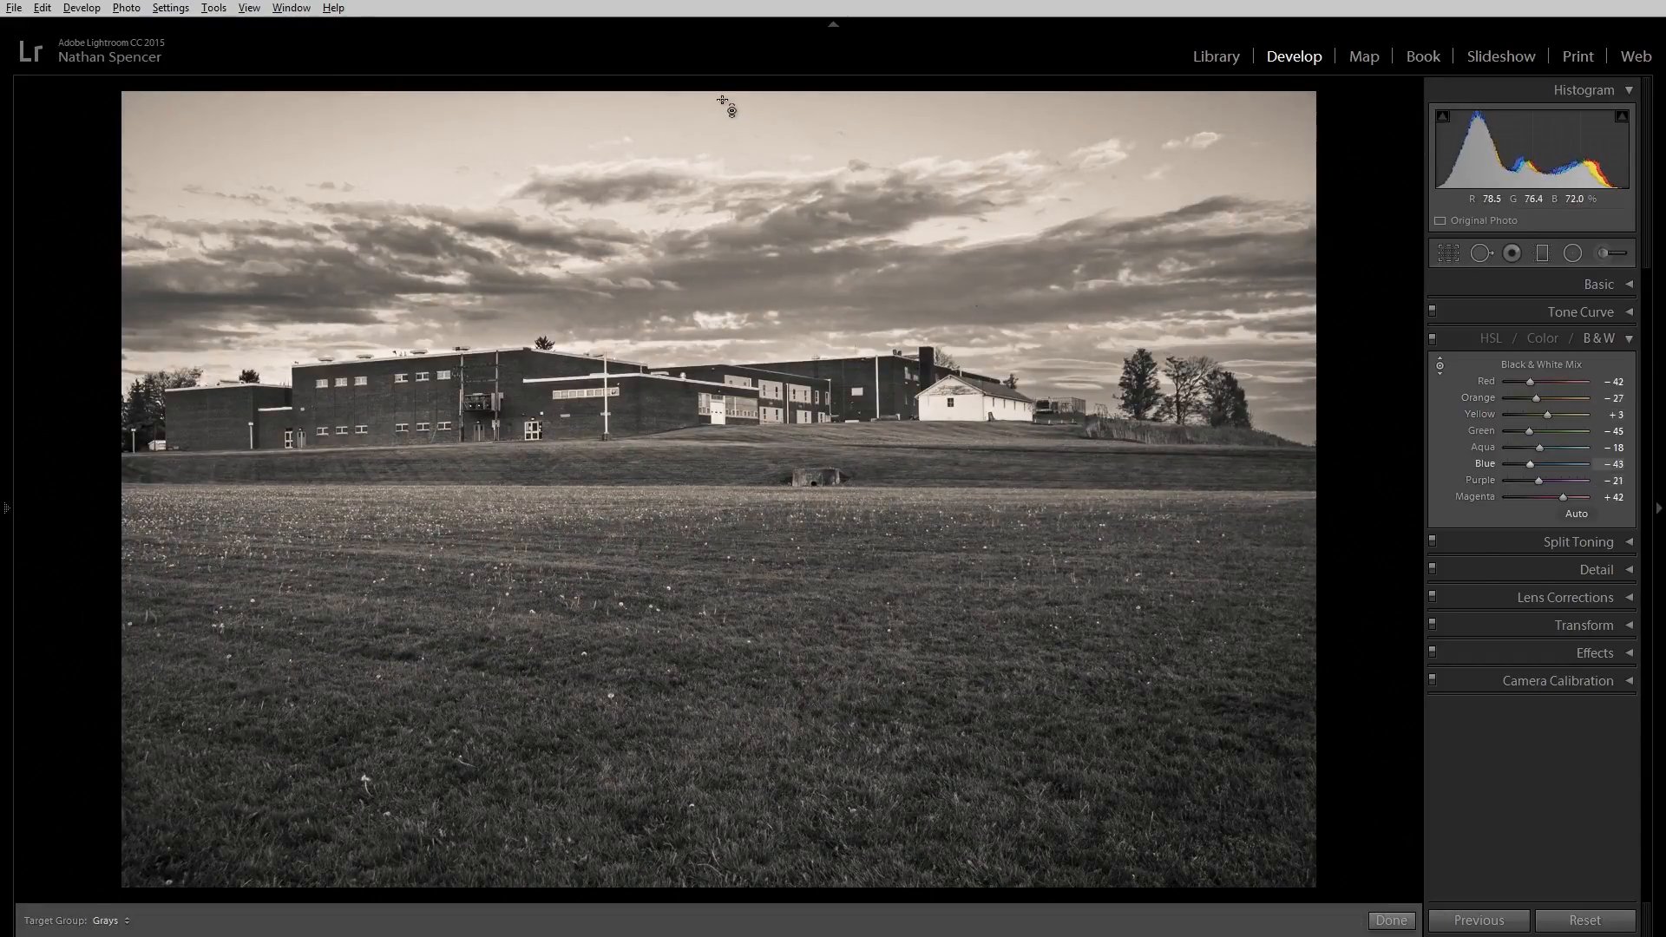
pyautogui.moveTo(723, 99); pyautogui.dragTo(723, 119)
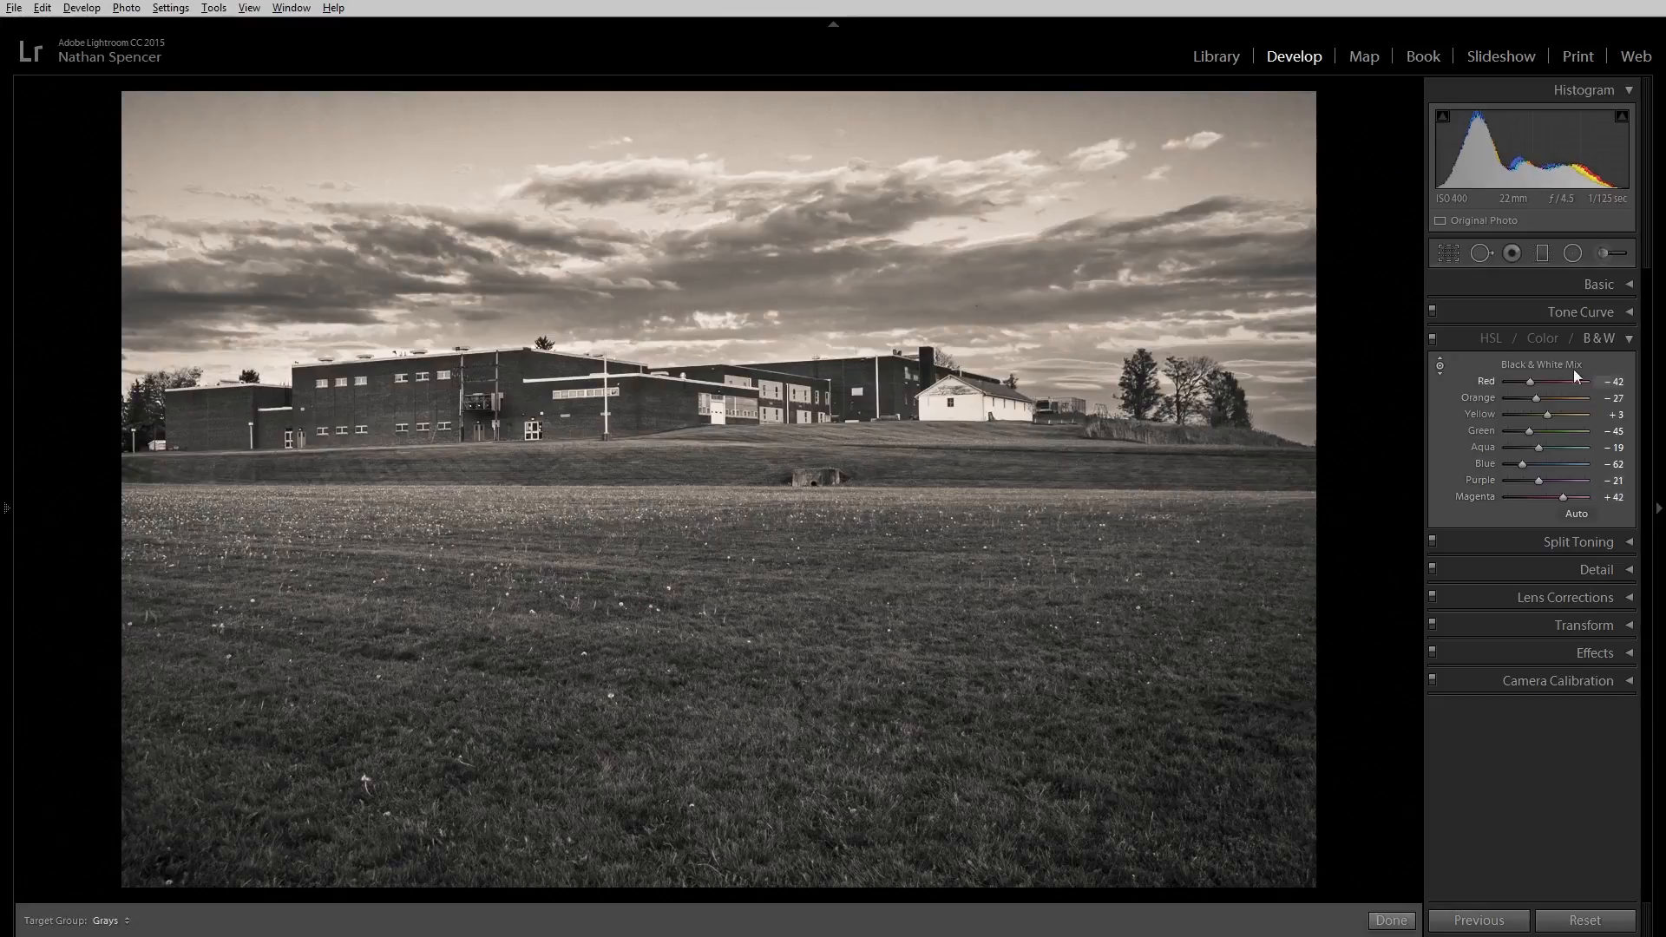
# - Try the Auto black and white mix, undo it, and return the photo to the HSL color view
pyautogui.click(1574, 514)
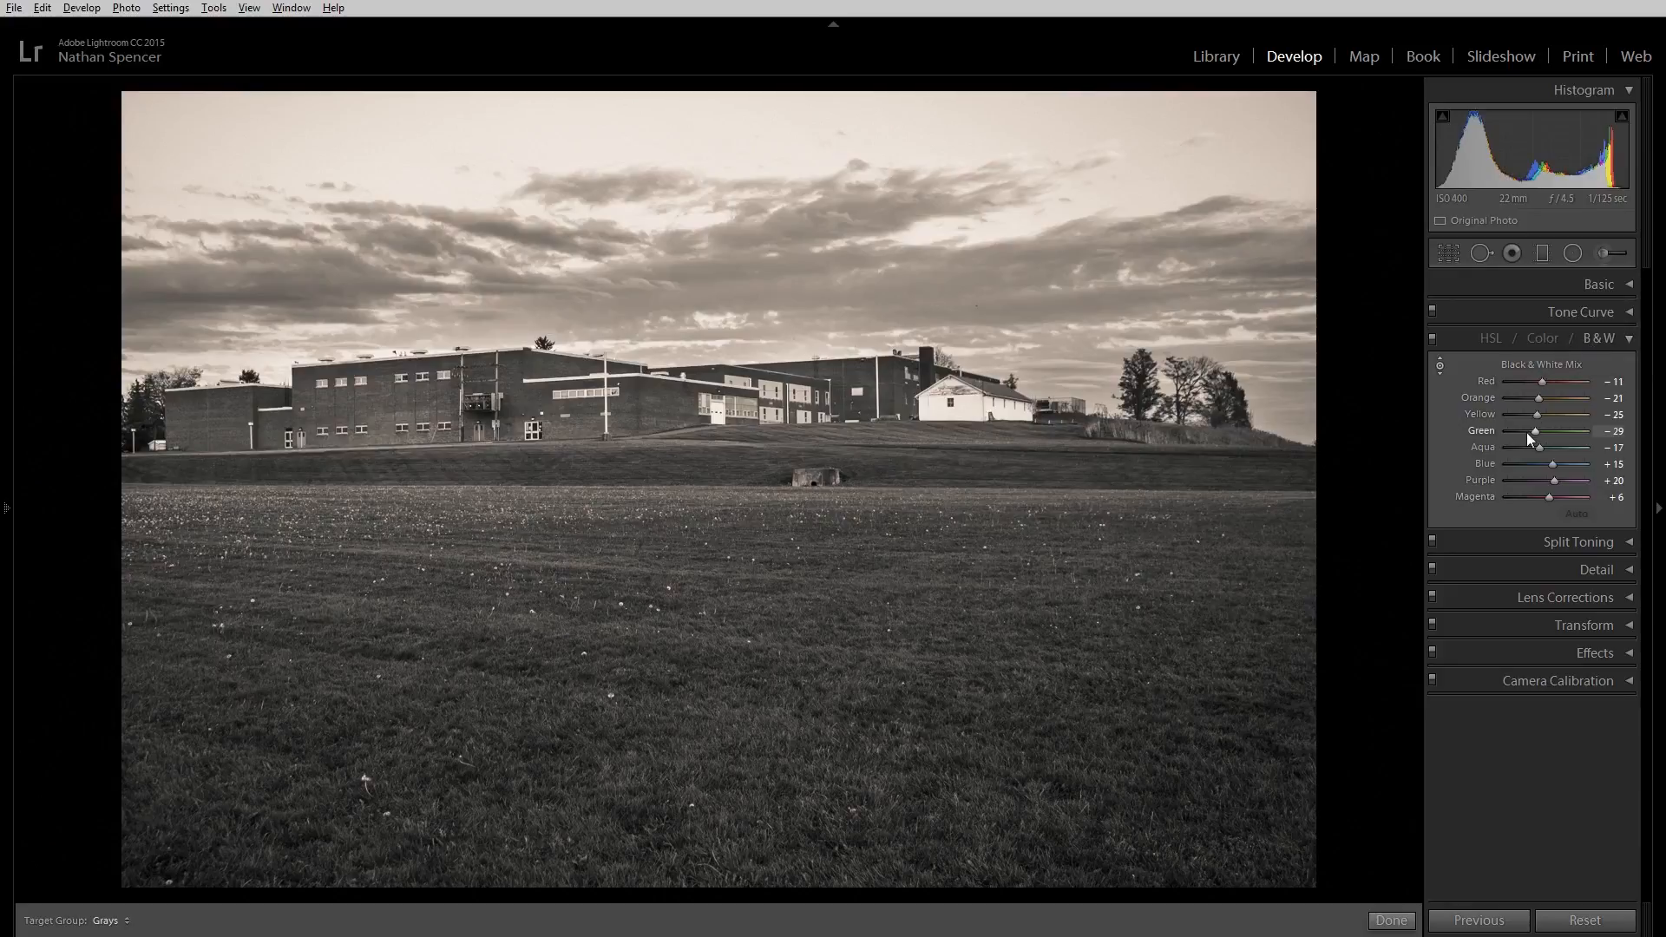
pyautogui.hotkey('ctrl', 'z')
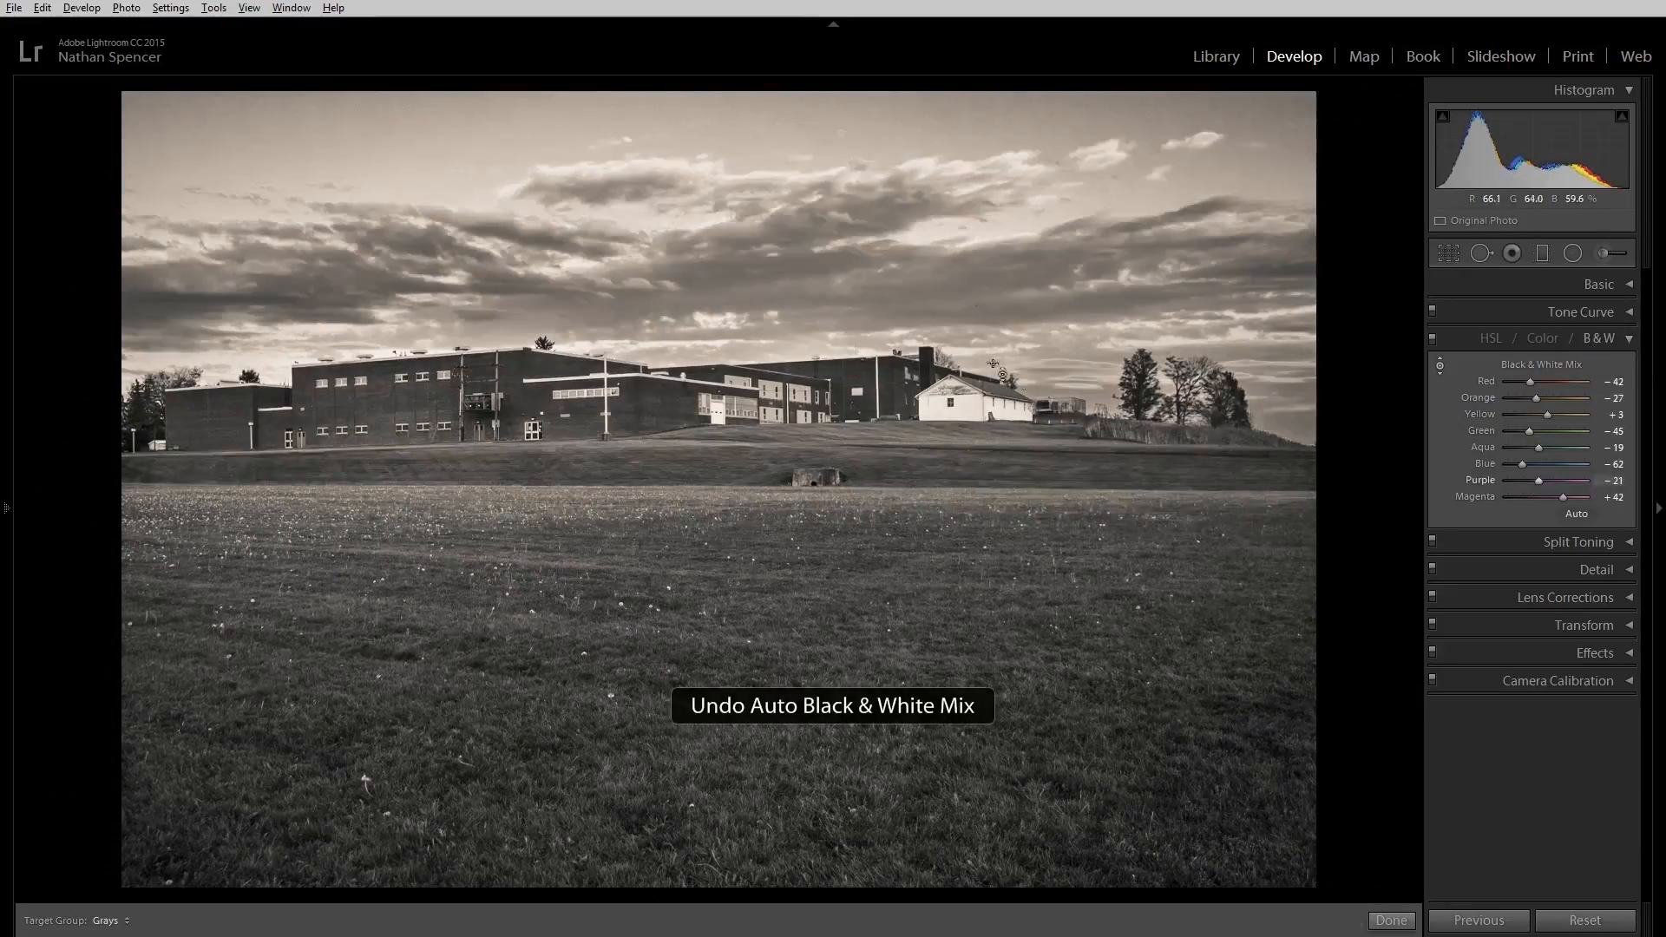
pyautogui.click(1492, 340)
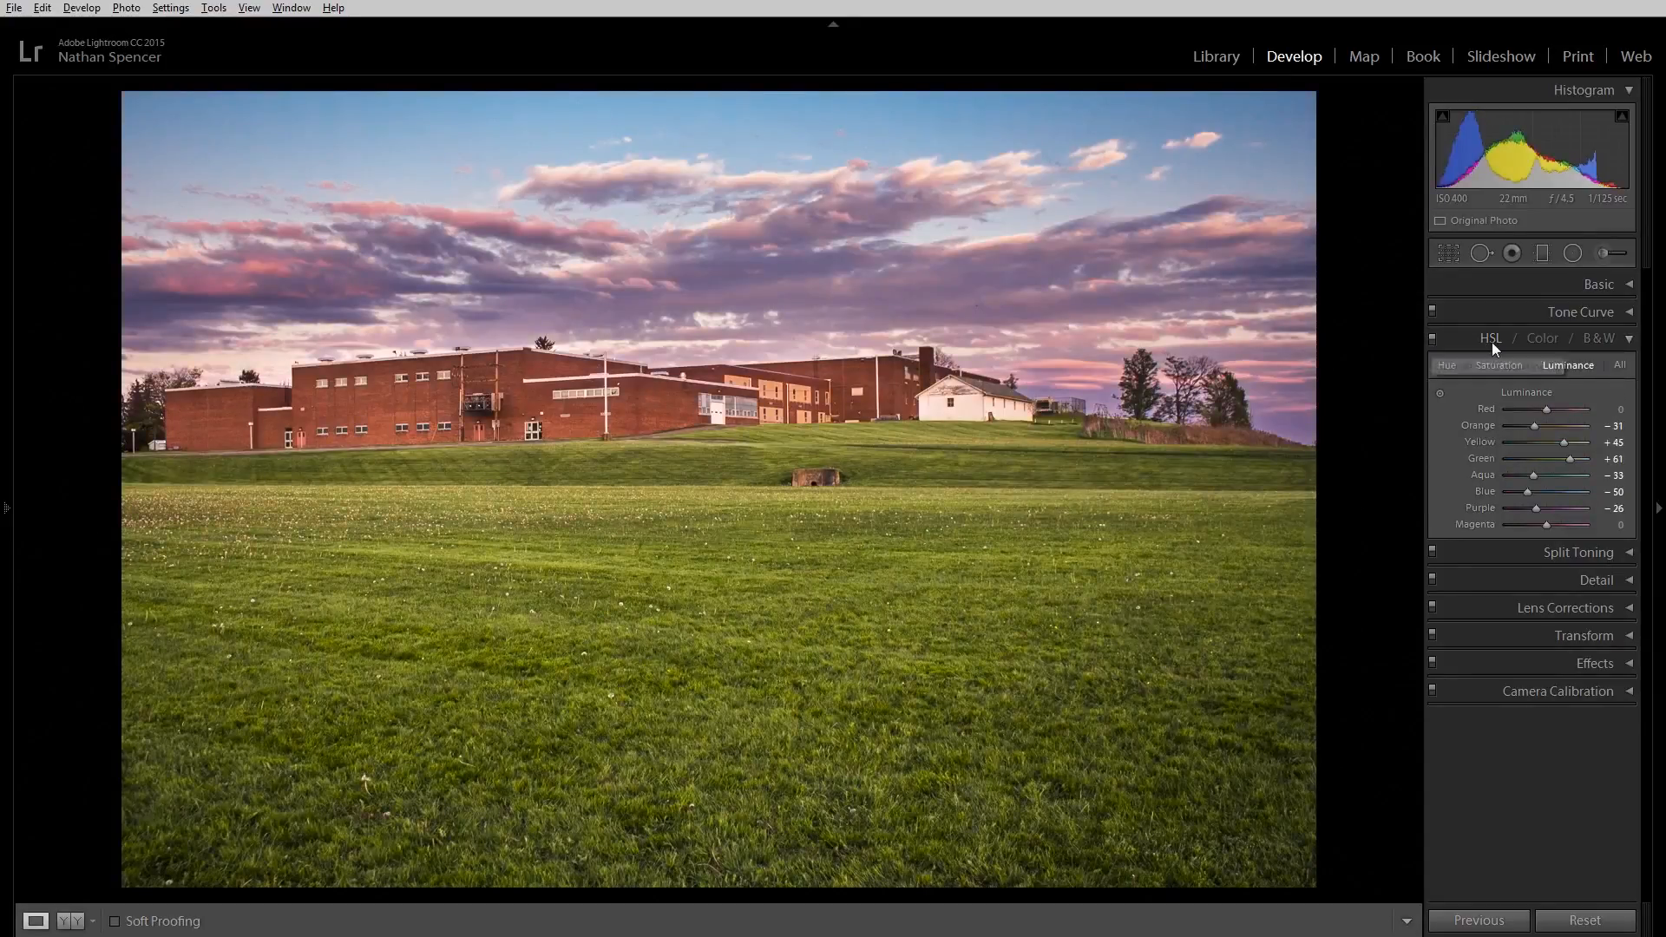